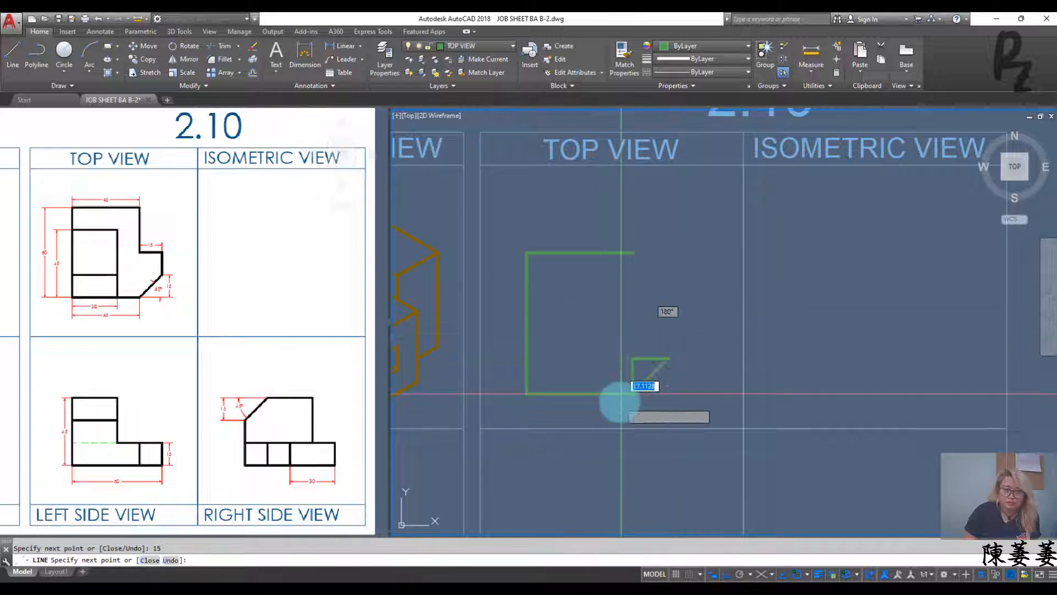
Step: End the line command and erase the short horizontal and vertical helper lines beside the diagonal at the top view's lower-right corner
{"action": "key", "text": "Escape"}
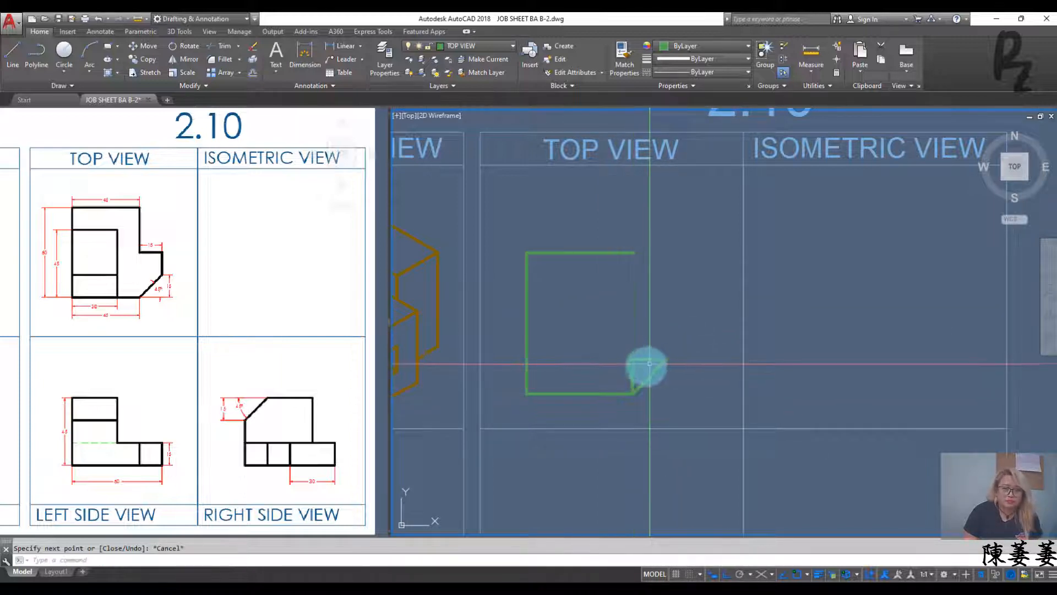
{"action": "left_click", "coordinate": [646, 359]}
{"action": "left_click", "coordinate": [634, 373]}
{"action": "key", "text": "Delete"}
Step: Close the top view outline from its upper-right corner with lines 30 down, 15 right, and down to the diagonal's upper end
{"action": "type", "text": "l"}
{"action": "key", "text": "Return"}
{"action": "left_click", "coordinate": [635, 252]}
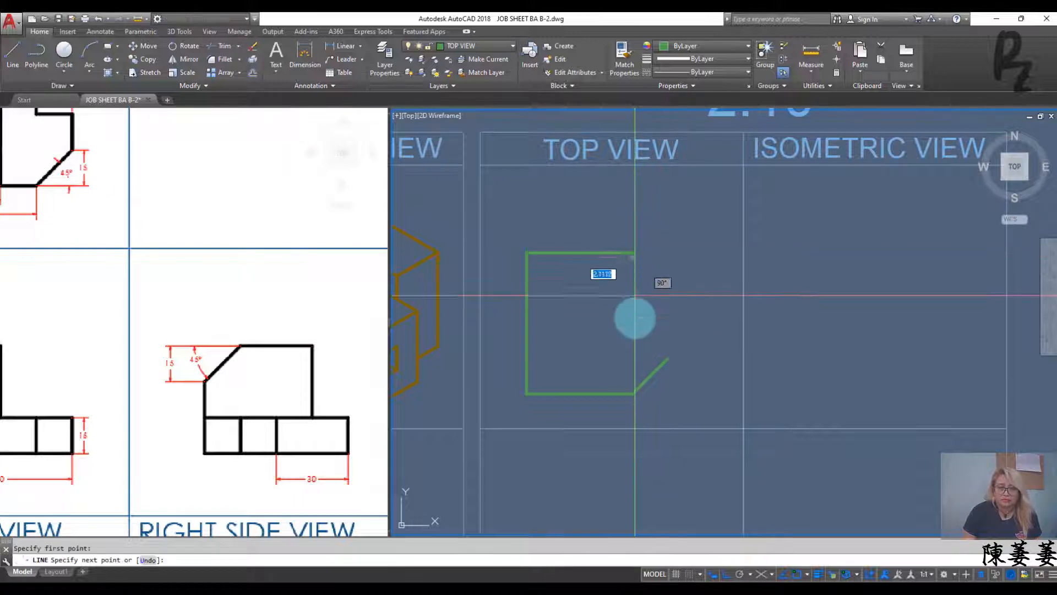
{"action": "key", "text": "Return"}
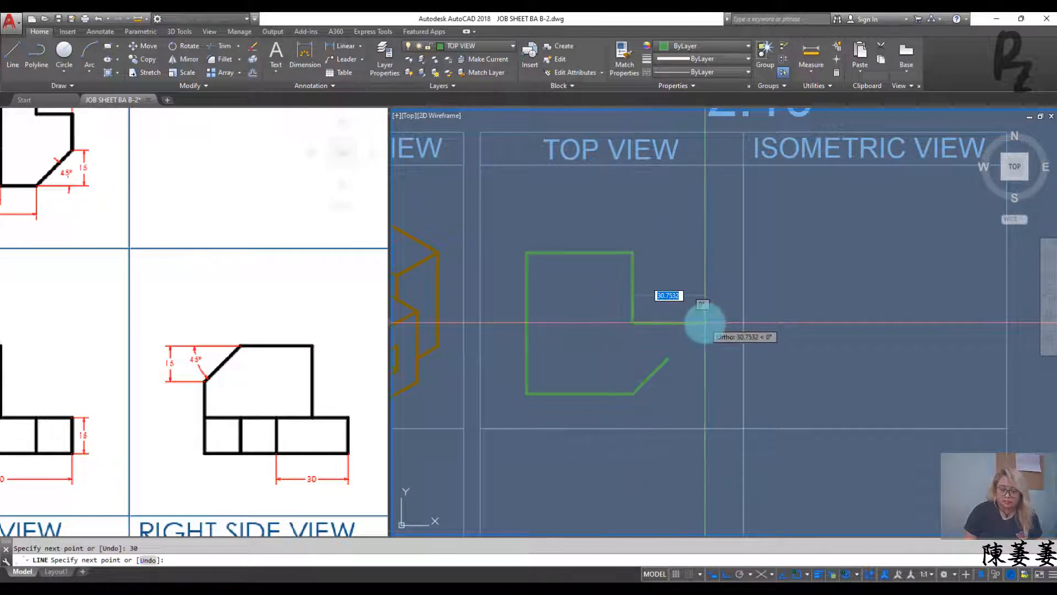
{"action": "type", "text": "15"}
{"action": "key", "text": "Return"}
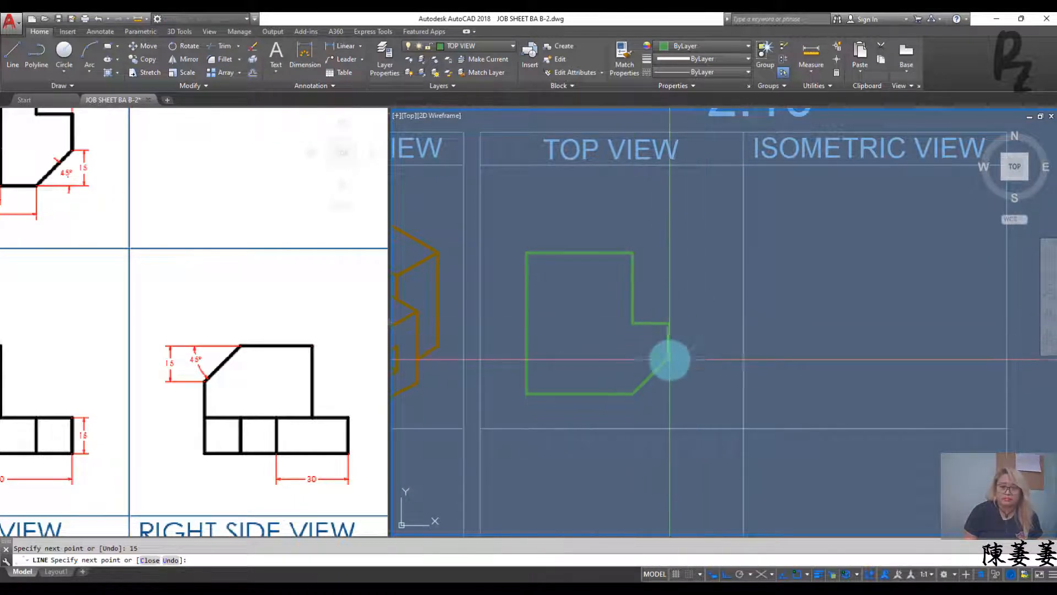
{"action": "left_click", "coordinate": [668, 359]}
{"action": "key", "text": "Escape"}
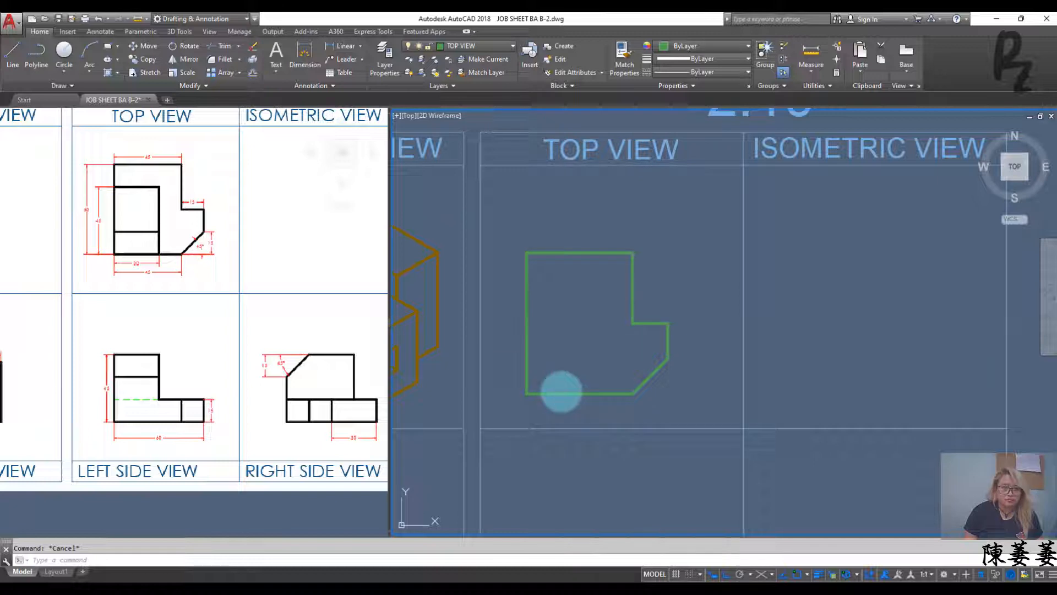
Step: Draw a rectangle 30 long and 15 wide inside the top view, starting at its lower-left corner
{"action": "type", "text": "rec"}
{"action": "key", "text": "Return"}
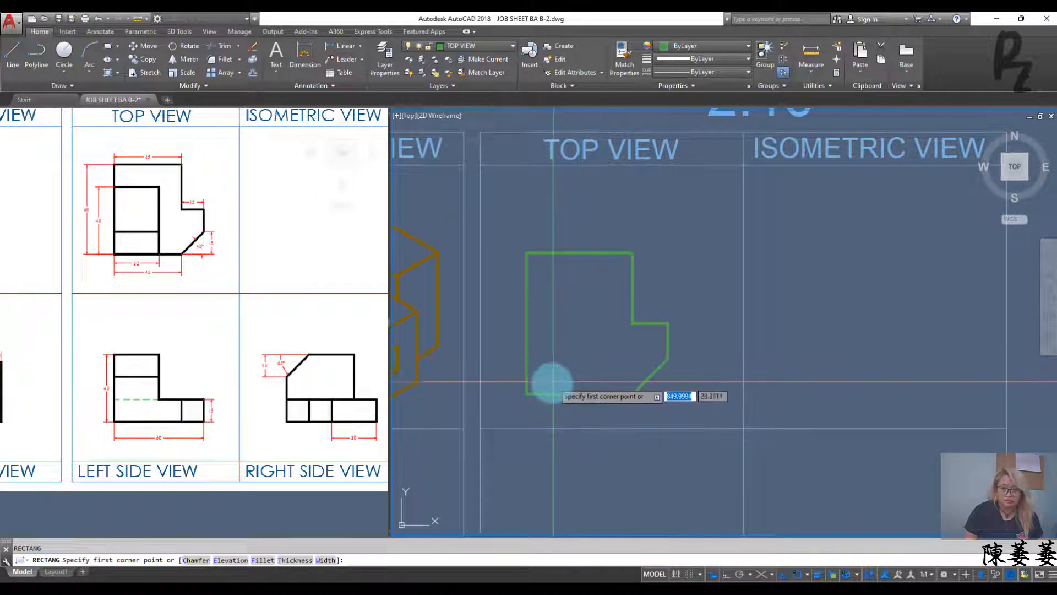
{"action": "left_click", "coordinate": [528, 393]}
{"action": "type", "text": "d"}
{"action": "key", "text": "Return"}
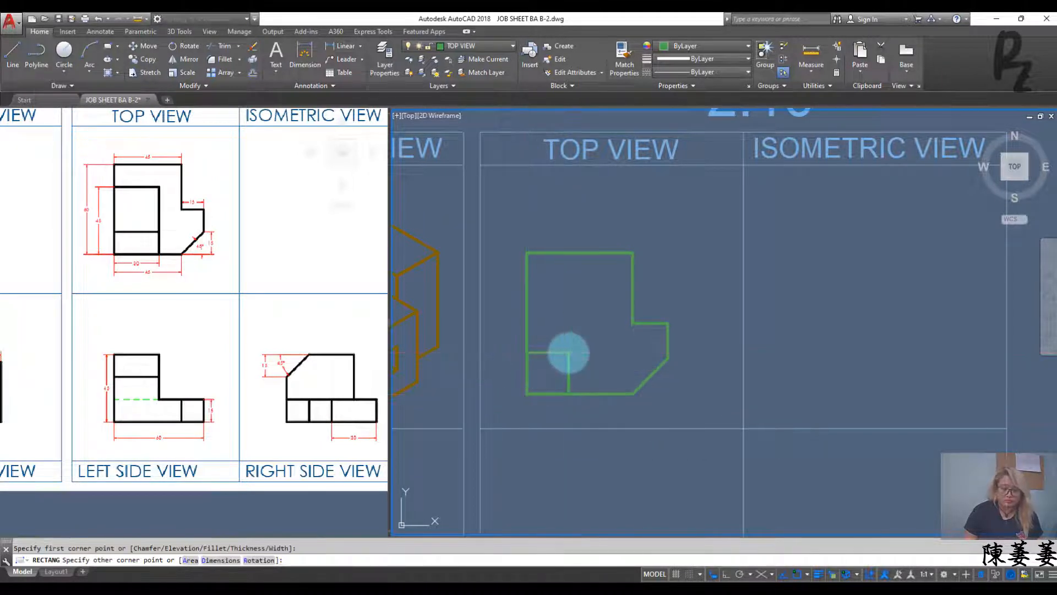
{"action": "type", "text": "15"}
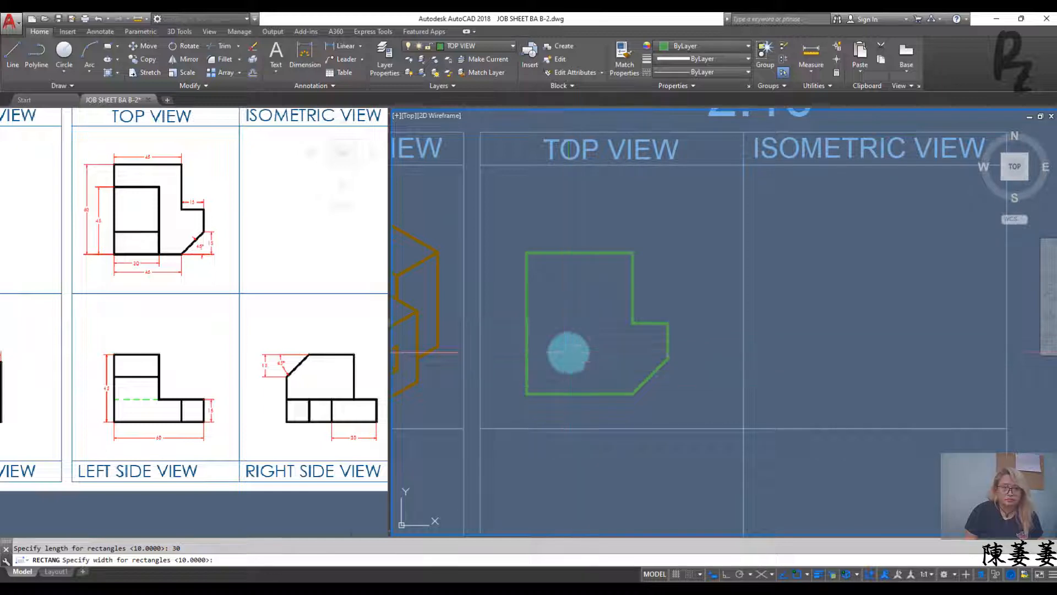
{"action": "key", "text": "Return"}
{"action": "left_click", "coordinate": [569, 352]}
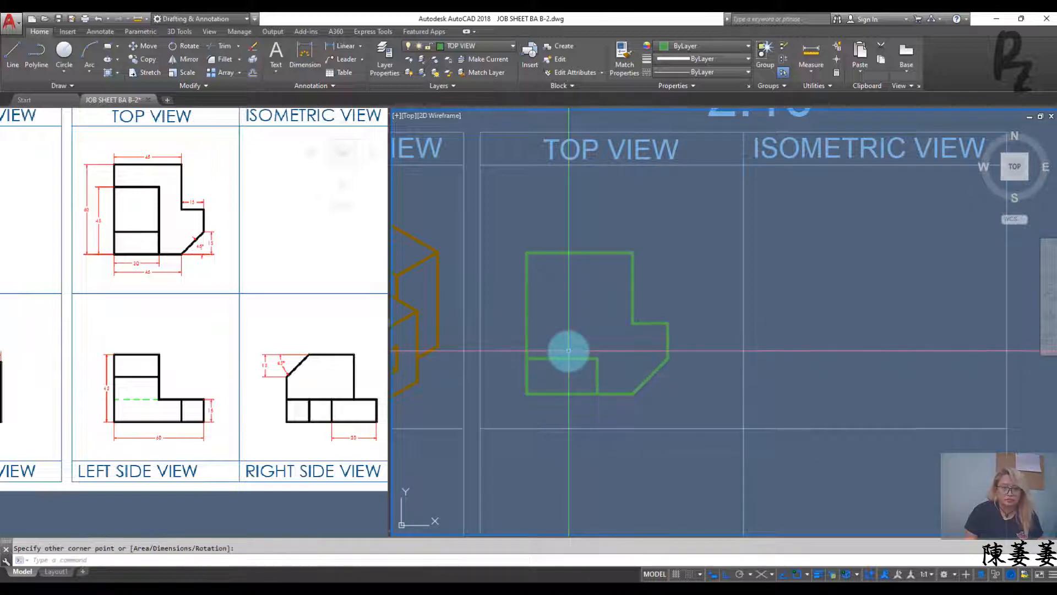
Step: Draw a 30 by 30 rectangle directly above the 30 by 15 rectangle in the top view
{"action": "key", "text": "Return"}
{"action": "left_click", "coordinate": [524, 358]}
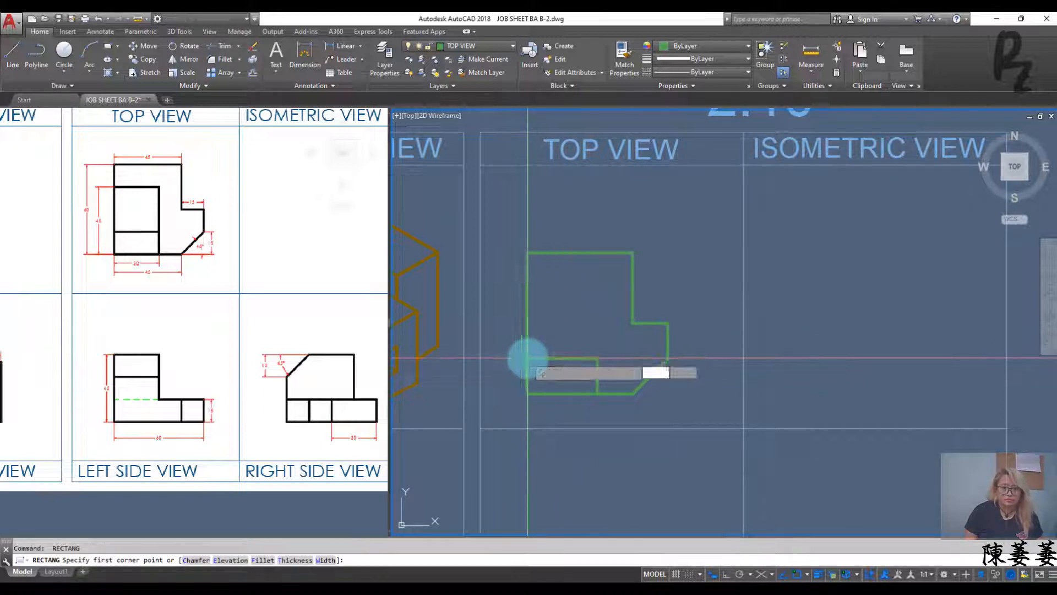
{"action": "type", "text": "d"}
{"action": "key", "text": "Return"}
{"action": "type", "text": "3"}
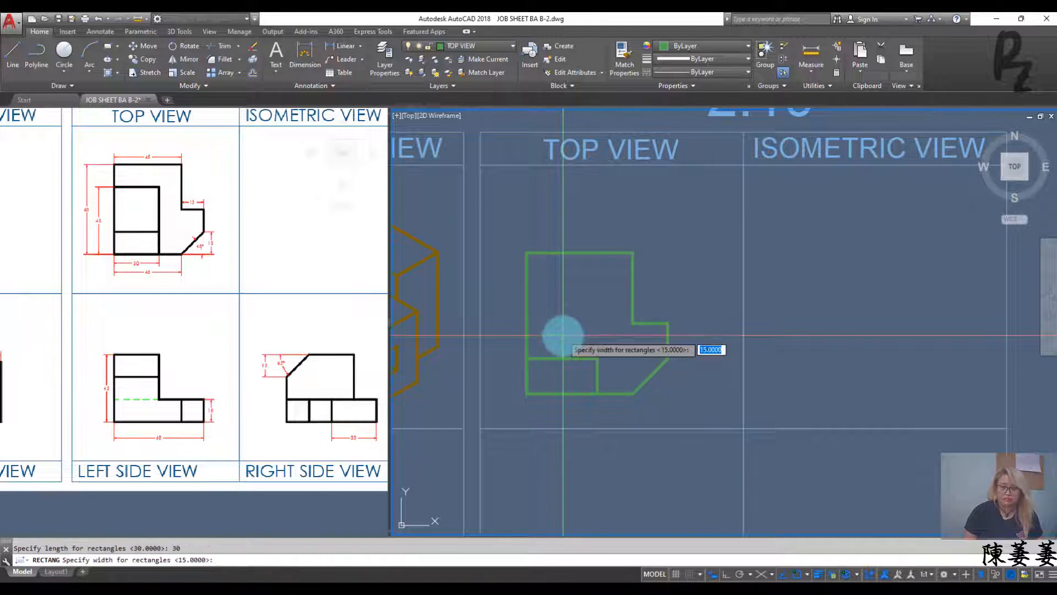
{"action": "type", "text": "30"}
{"action": "key", "text": "Return"}
{"action": "left_click", "coordinate": [562, 335]}
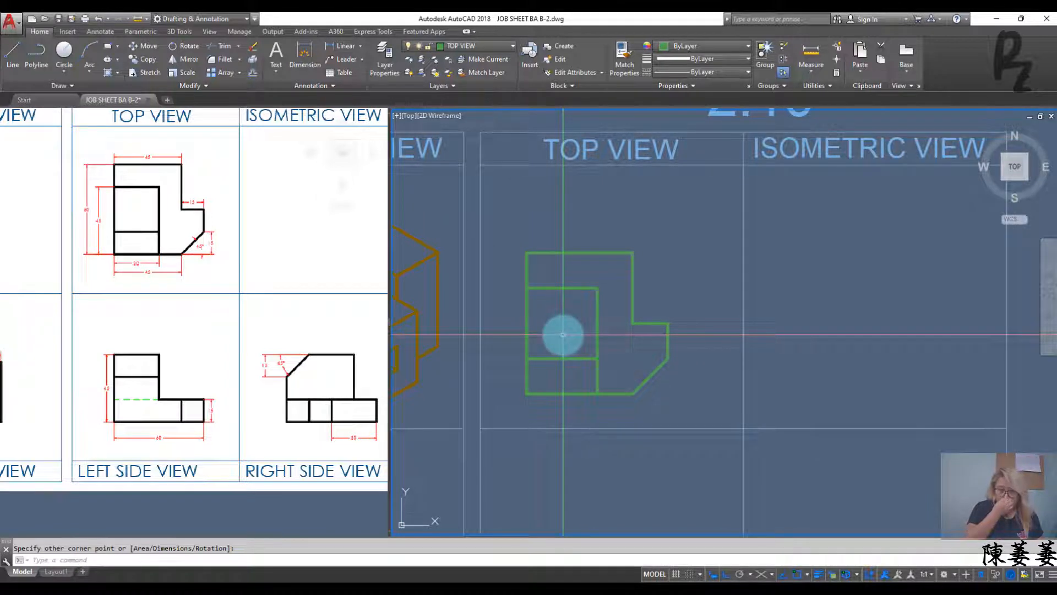
Step: Make LEFT SIDE VIEW the current layer for drawing in the empty left side view cell
{"action": "scroll", "coordinate": [578, 349], "scroll_direction": "up", "scroll_amount": 2}
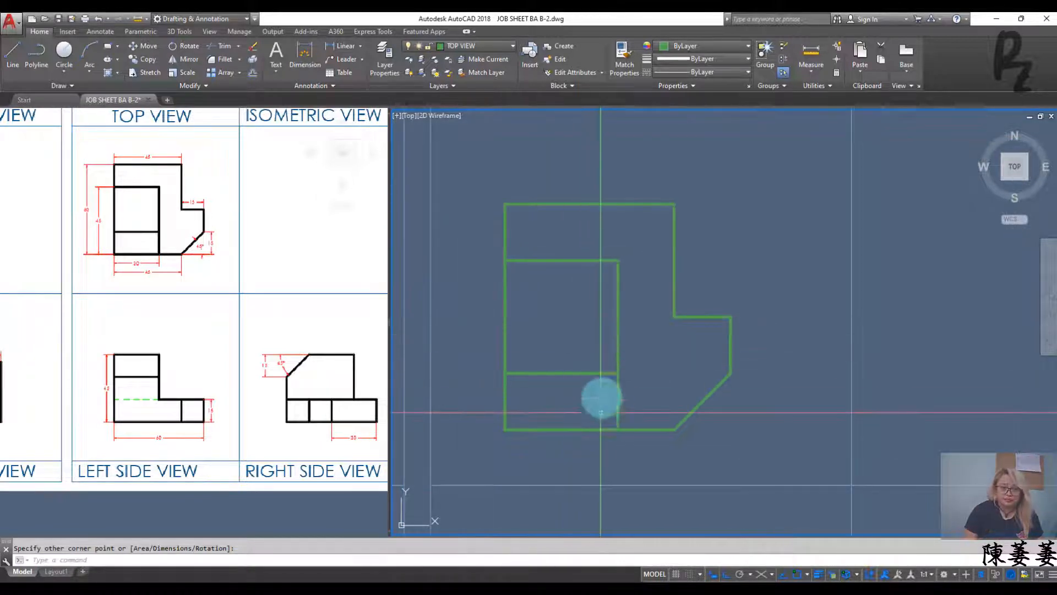
{"action": "middle_click_drag", "start_coordinate": [599, 401], "coordinate": [609, 239]}
{"action": "scroll", "coordinate": [603, 323], "scroll_direction": "down", "scroll_amount": 5}
{"action": "middle_click_drag", "start_coordinate": [603, 323], "coordinate": [596, 299]}
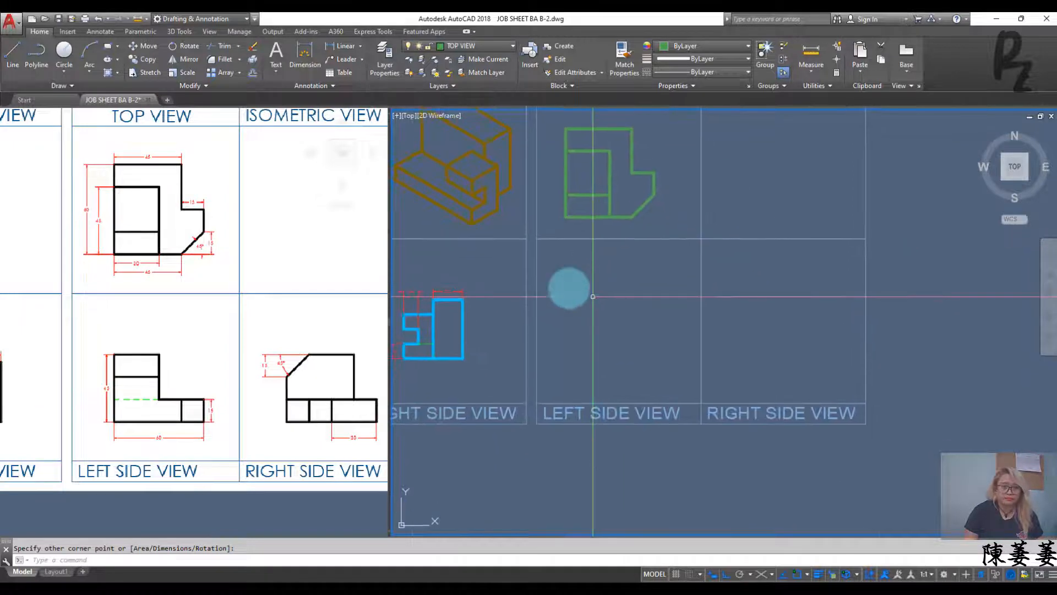
{"action": "left_click", "coordinate": [484, 46]}
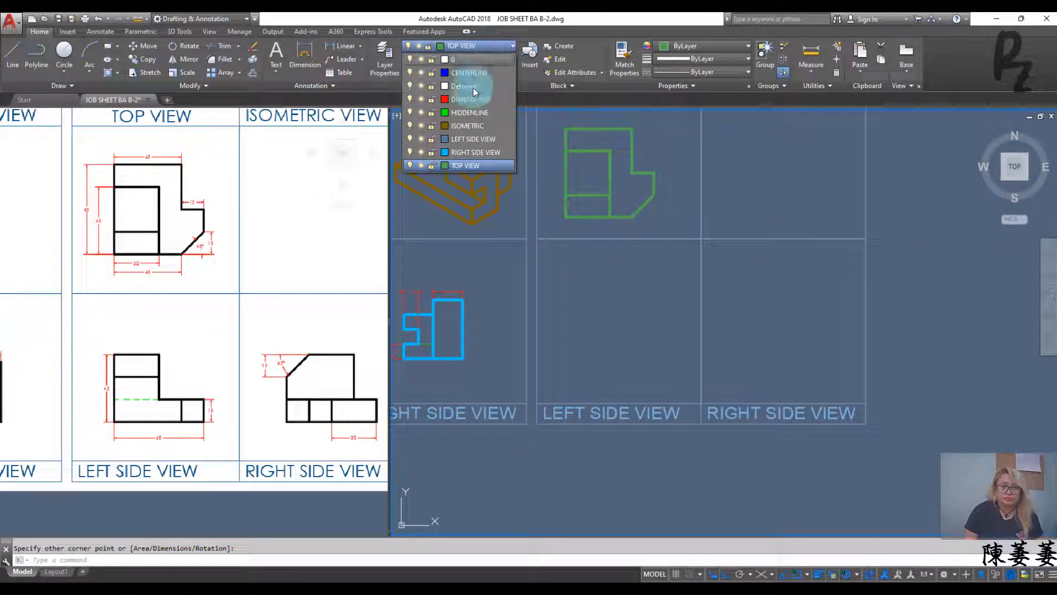
{"action": "left_click", "coordinate": [471, 139]}
Step: Draw lines from the top view's lower-left corner down into the left side view cell, 60 right, 15 up, and a short way left
{"action": "type", "text": "l"}
{"action": "key", "text": "Return"}
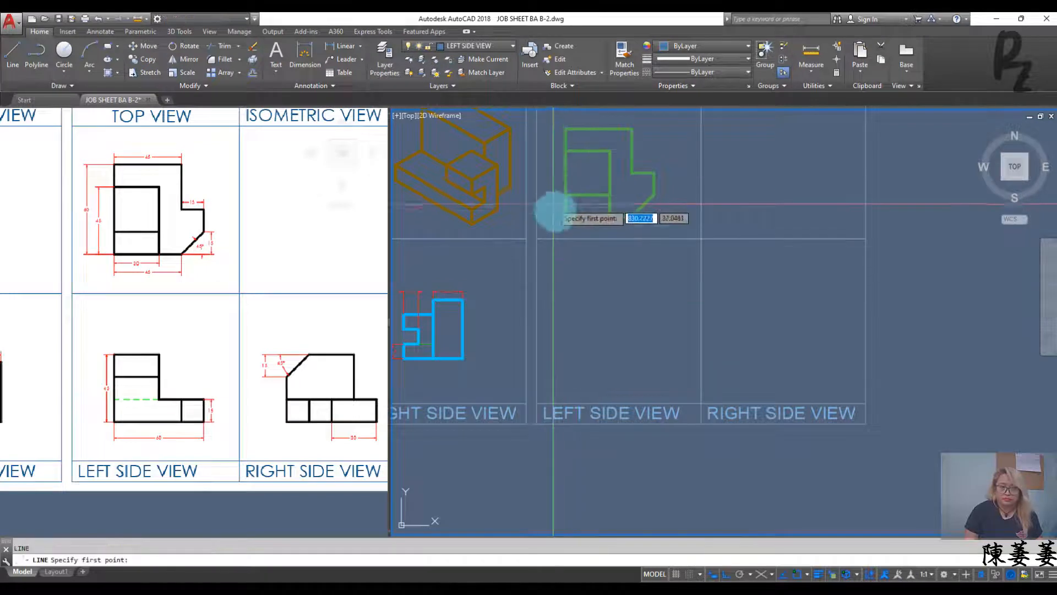
{"action": "left_click", "coordinate": [567, 218]}
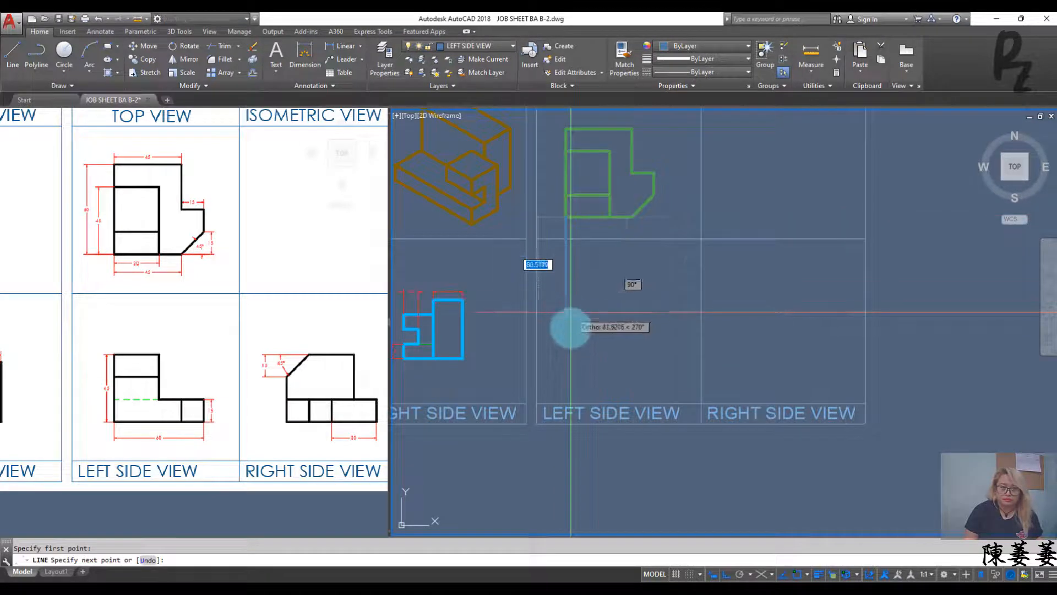
{"action": "left_click", "coordinate": [567, 364]}
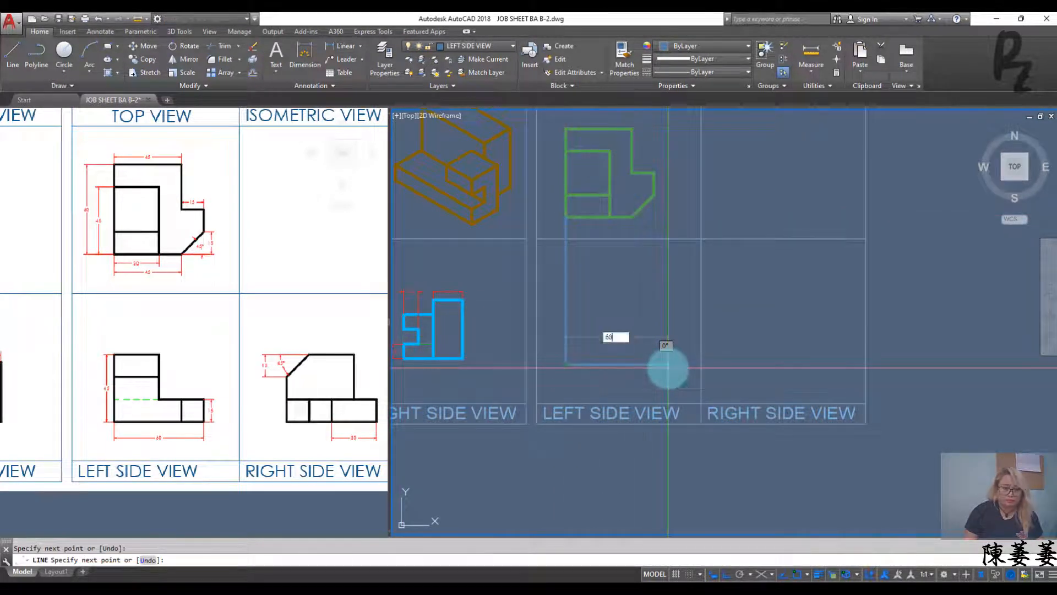
{"action": "key", "text": "Return"}
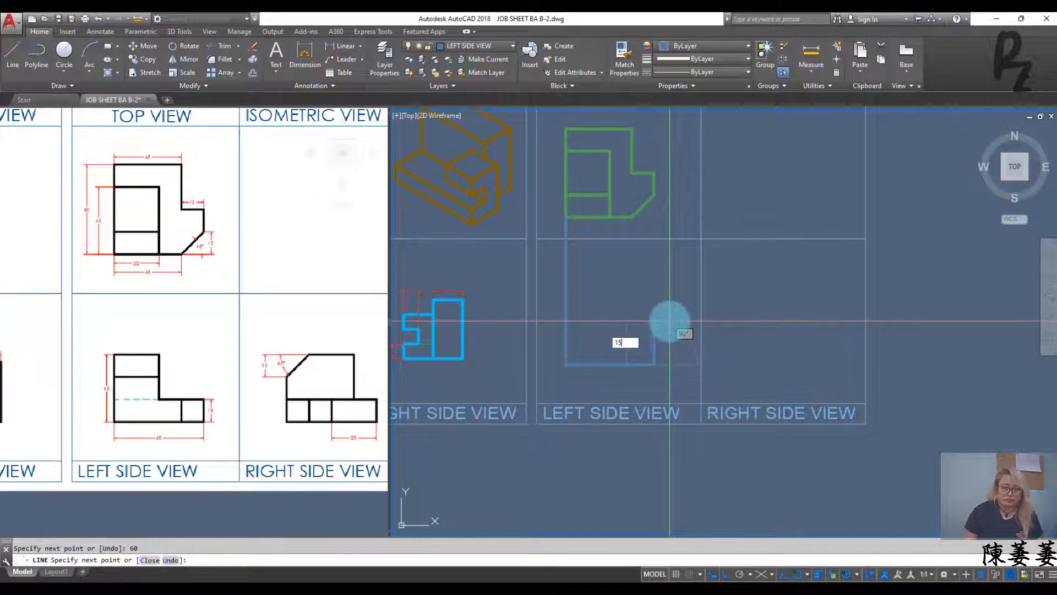
{"action": "key", "text": "Return"}
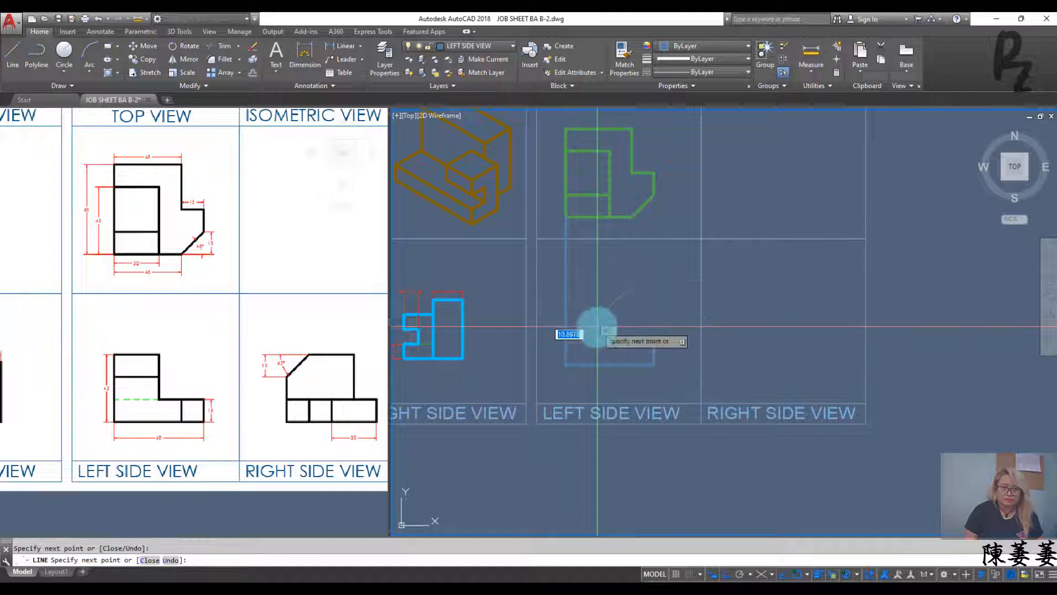
{"action": "key", "text": "Return"}
Step: Erase the vertical projection line between the top view and the left side view
{"action": "left_click", "coordinate": [574, 291]}
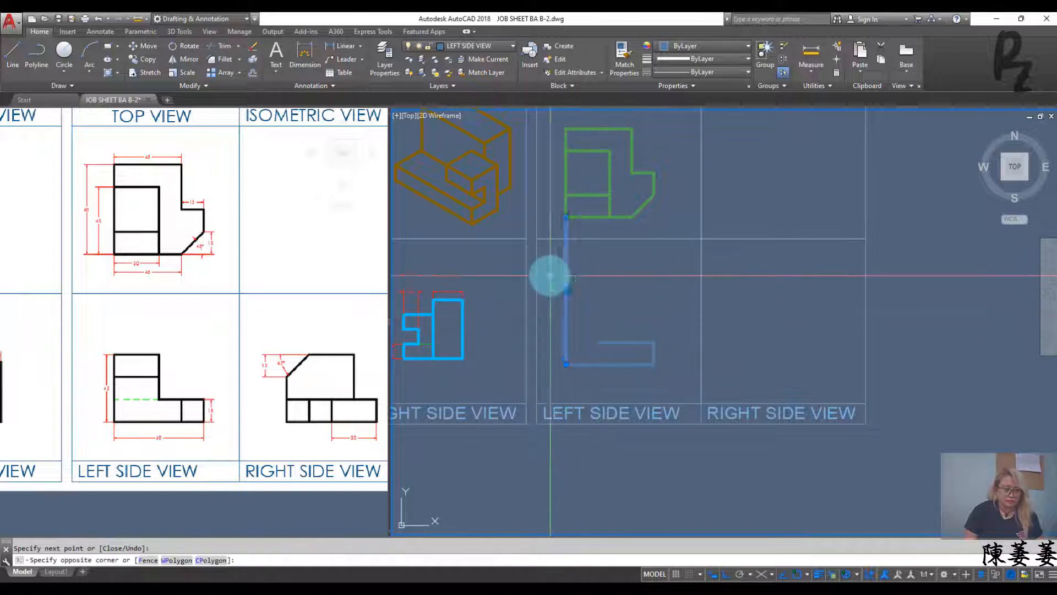
{"action": "left_click", "coordinate": [550, 275]}
{"action": "key", "text": "Delete"}
Step: Draw lines from the left side view's lower-left corner 45 up, 30 right, and down to the base line
{"action": "type", "text": "l"}
{"action": "key", "text": "Return"}
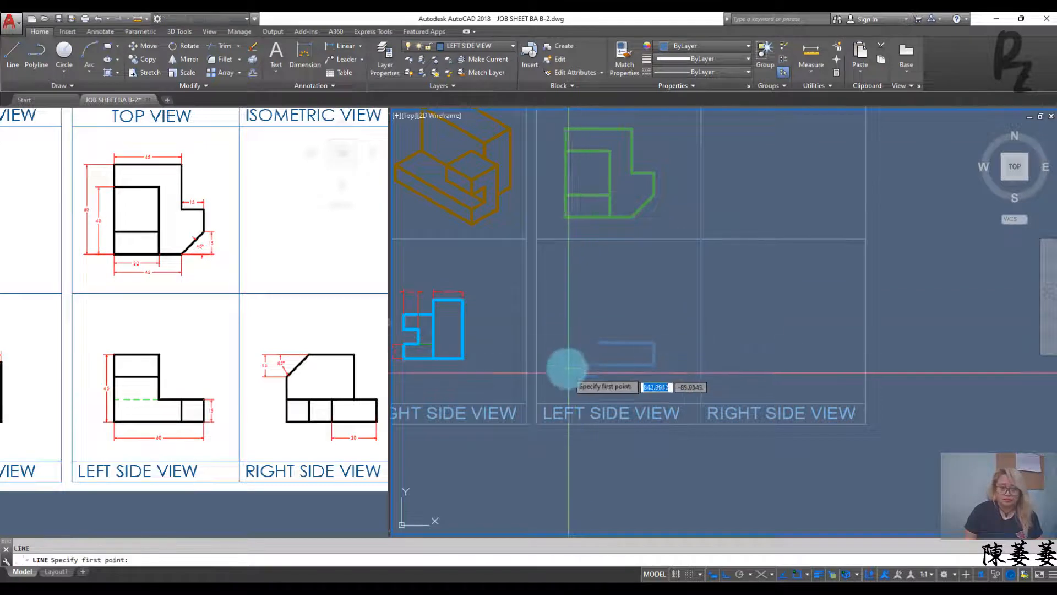
{"action": "left_click", "coordinate": [567, 365]}
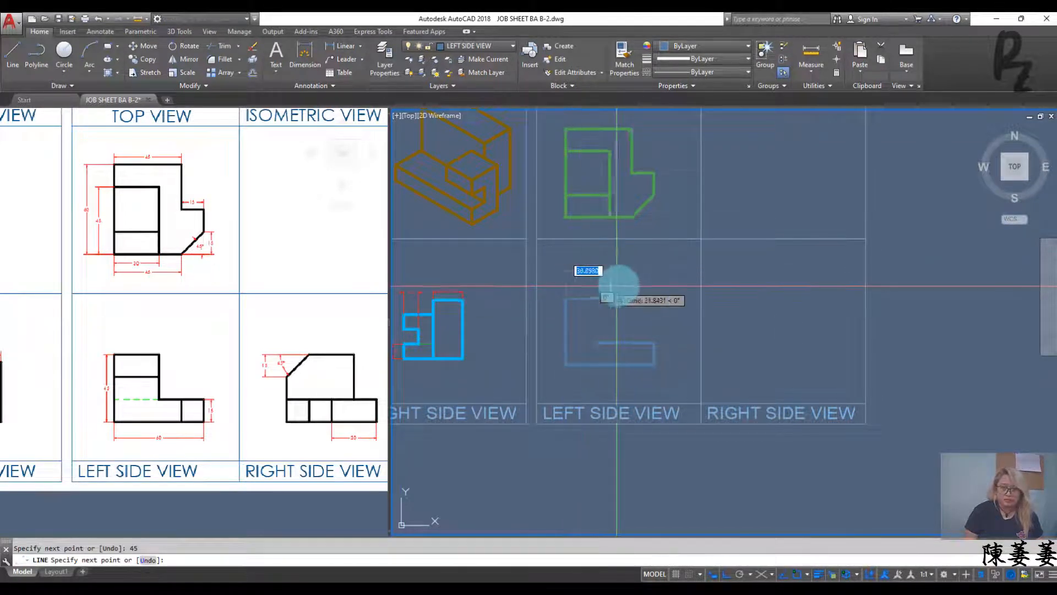
{"action": "key", "text": "Return"}
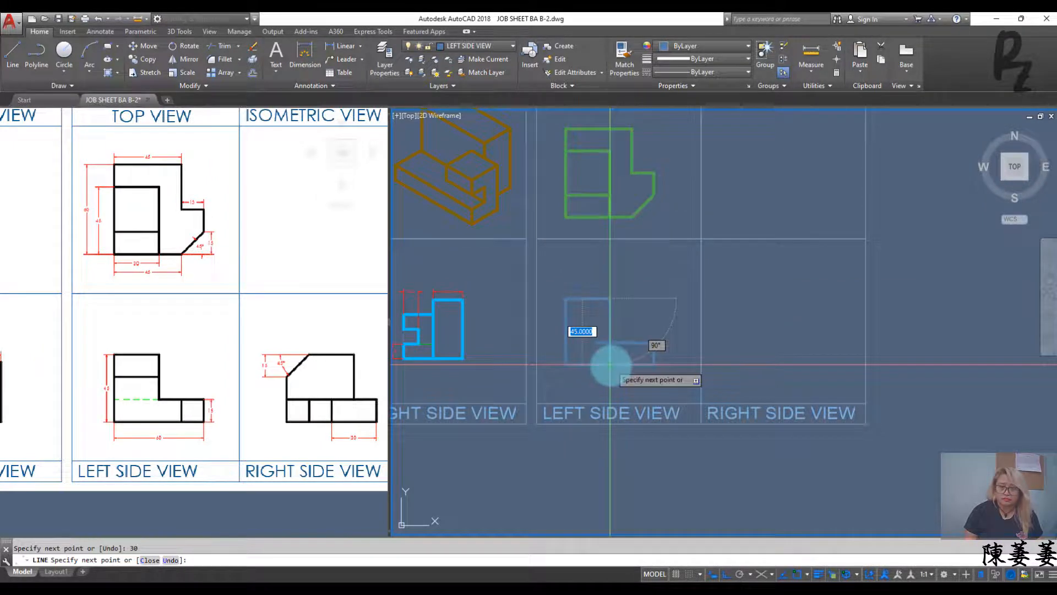
{"action": "key", "text": "Escape"}
Step: Trim the overlapping line ends at the left side view's inner corner to leave a clean L-shaped outline
{"action": "scroll", "coordinate": [618, 354], "scroll_direction": "up", "scroll_amount": 5}
{"action": "type", "text": "tr"}
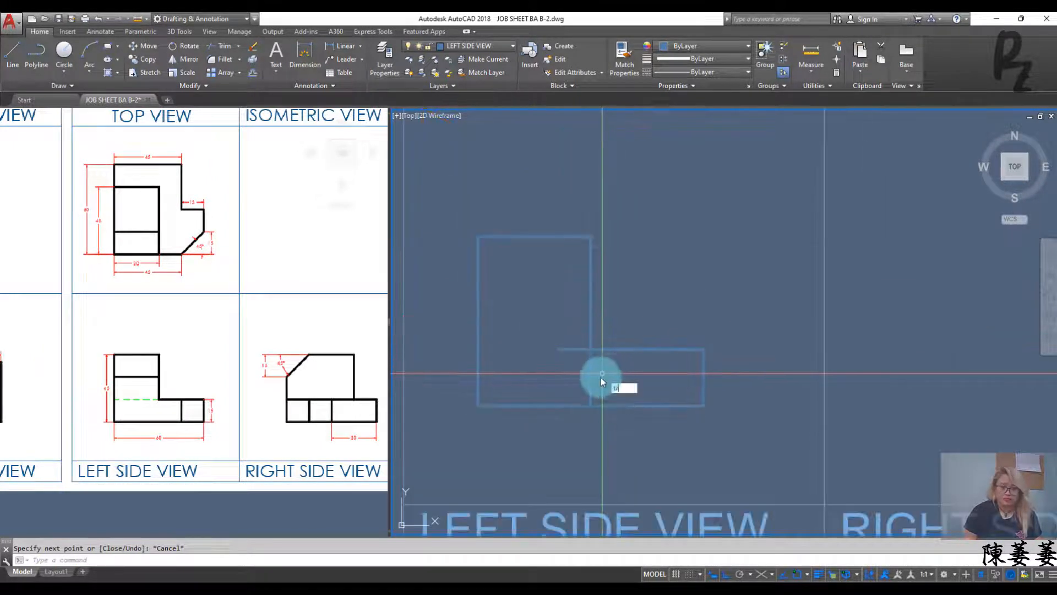
{"action": "key", "text": "Return"}
{"action": "key", "text": "Return"}
{"action": "left_click", "coordinate": [611, 377]}
{"action": "left_click", "coordinate": [571, 376]}
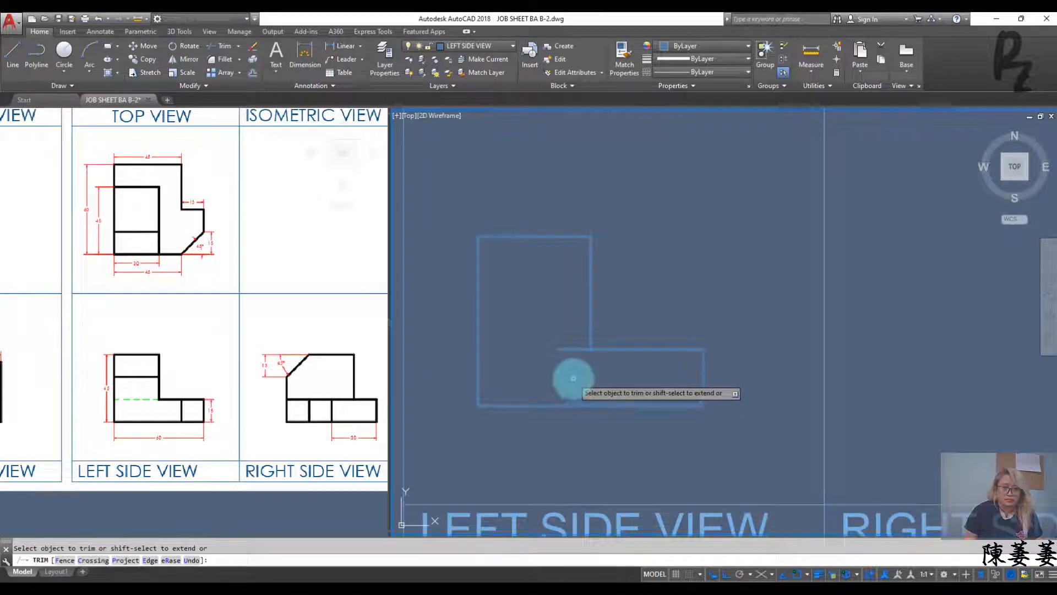
{"action": "left_click", "coordinate": [573, 378]}
{"action": "left_click", "coordinate": [559, 331]}
{"action": "key", "text": "Escape"}
{"action": "key", "text": "Escape"}
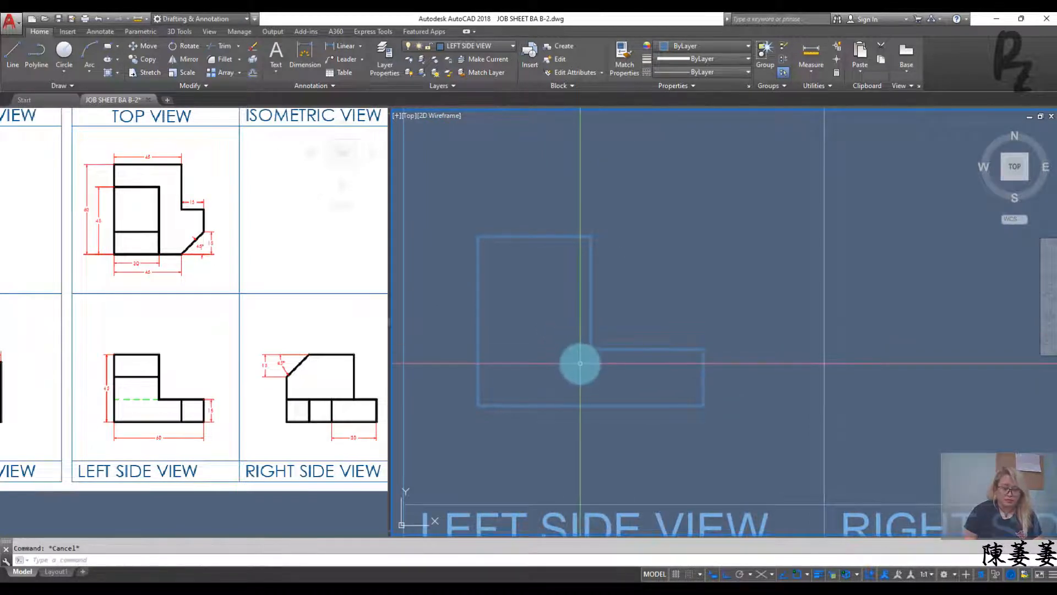
Step: Draw a horizontal line from the inner corner of the L-shaped outline to its left edge
{"action": "type", "text": "l"}
{"action": "key", "text": "Return"}
{"action": "left_click", "coordinate": [590, 349]}
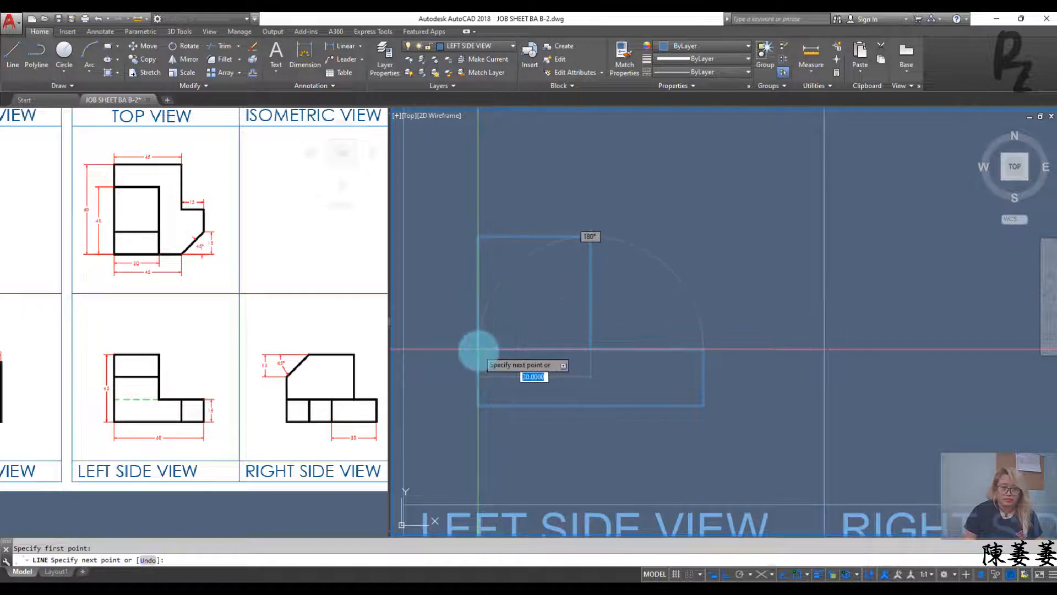
{"action": "left_click", "coordinate": [478, 349]}
{"action": "key", "text": "Escape"}
{"action": "key", "text": "Escape"}
{"action": "left_click", "coordinate": [546, 358]}
{"action": "left_click", "coordinate": [532, 322]}
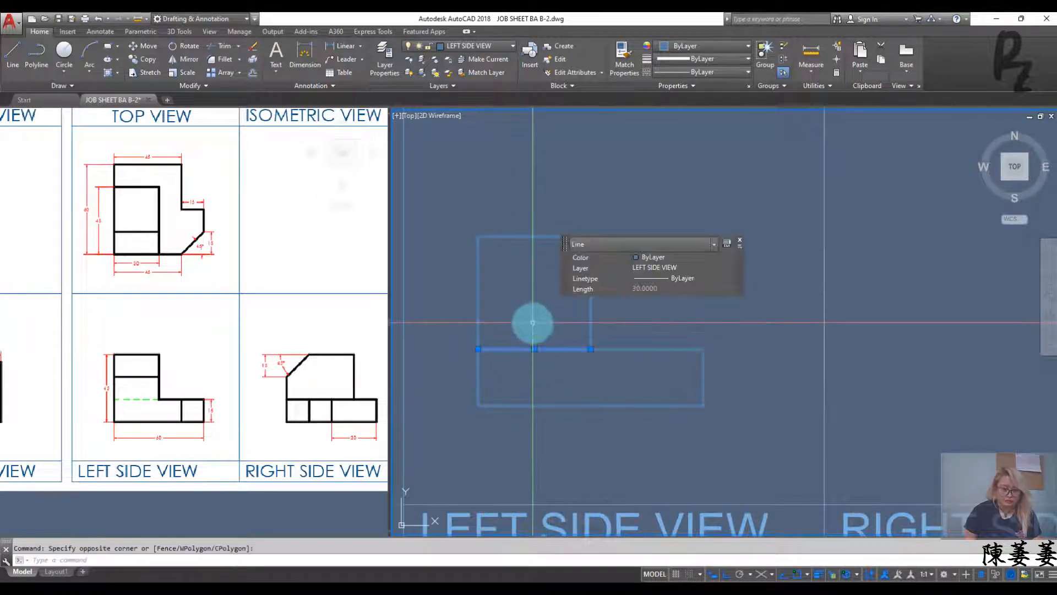
{"action": "type", "text": "o"}
{"action": "key", "text": "Return"}
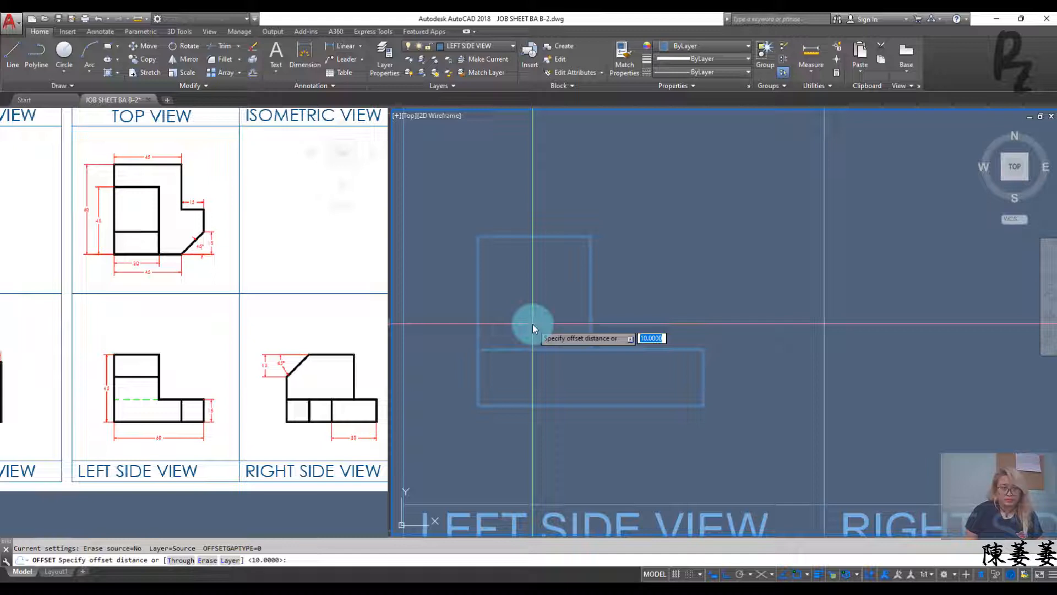
{"action": "key", "text": "Escape"}
Step: Project a vertical line from the lower end of the top view's diagonal down to the left side view's base line
{"action": "scroll", "coordinate": [564, 302], "scroll_direction": "down", "scroll_amount": 6}
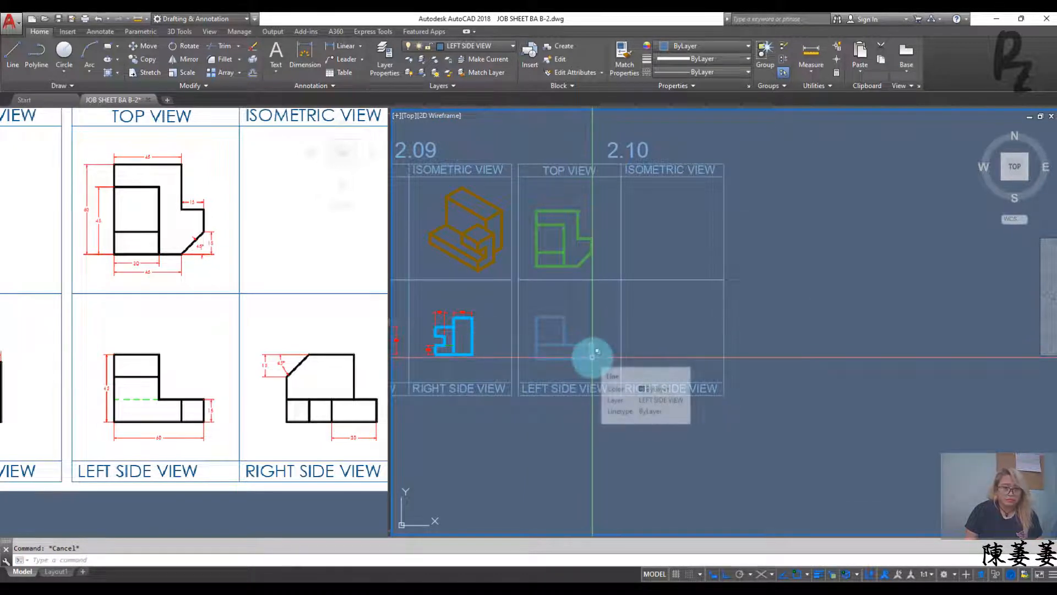
{"action": "scroll", "coordinate": [591, 353], "scroll_direction": "up", "scroll_amount": 4}
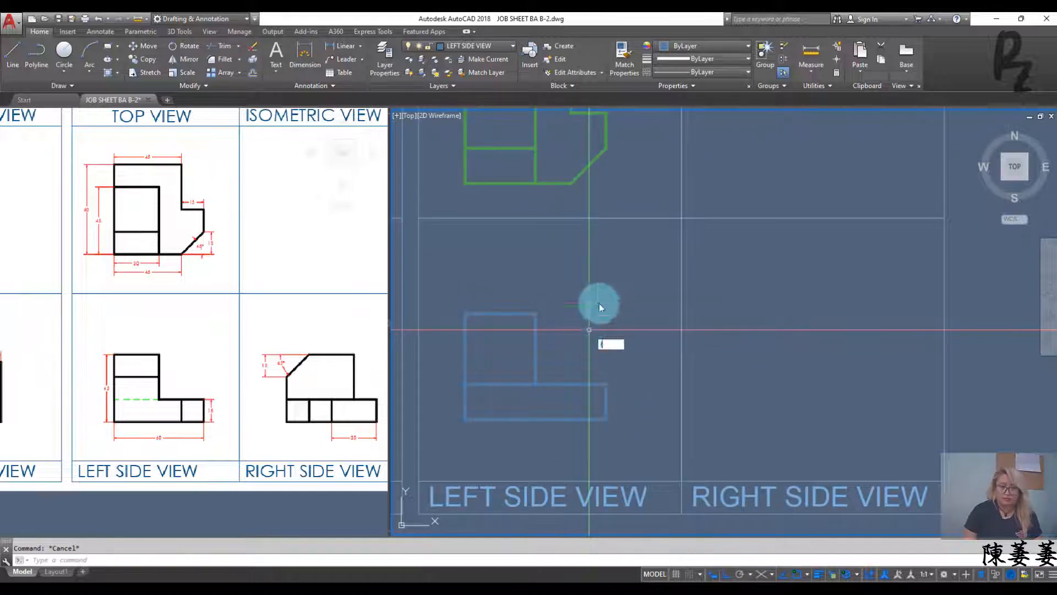
{"action": "type", "text": "l"}
{"action": "key", "text": "Return"}
{"action": "left_click", "coordinate": [572, 183]}
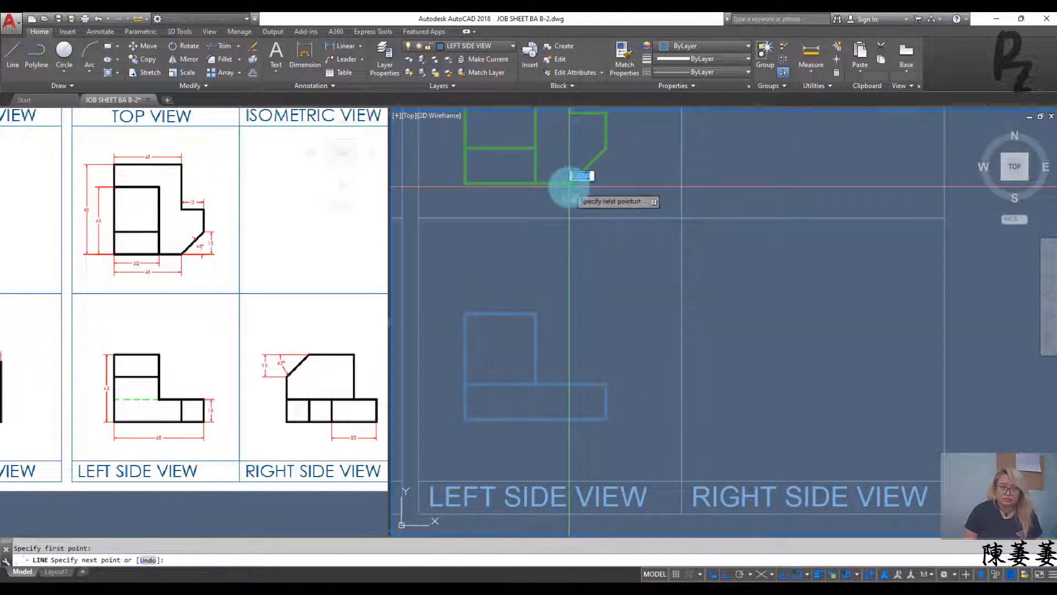
{"action": "left_click", "coordinate": [570, 418]}
{"action": "key", "text": "Return"}
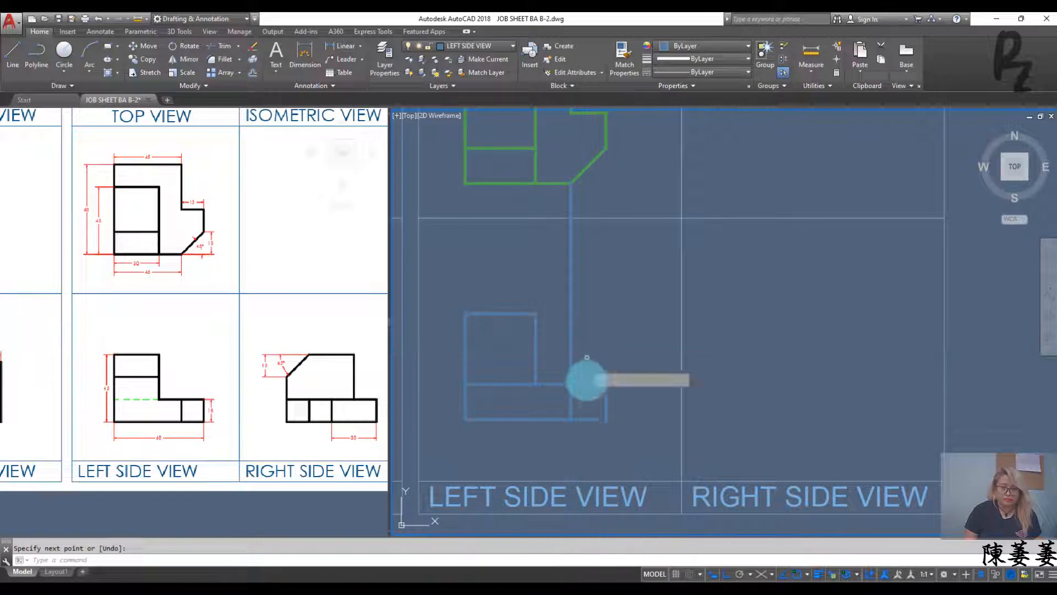
Step: Trim the vertical projection line above the low ledge of the left side view
{"action": "type", "text": "tr"}
{"action": "key", "text": "Return"}
{"action": "left_click", "coordinate": [583, 384]}
{"action": "key", "text": "Return"}
{"action": "left_click", "coordinate": [605, 354]}
{"action": "left_click", "coordinate": [554, 319]}
{"action": "key", "text": "Escape"}
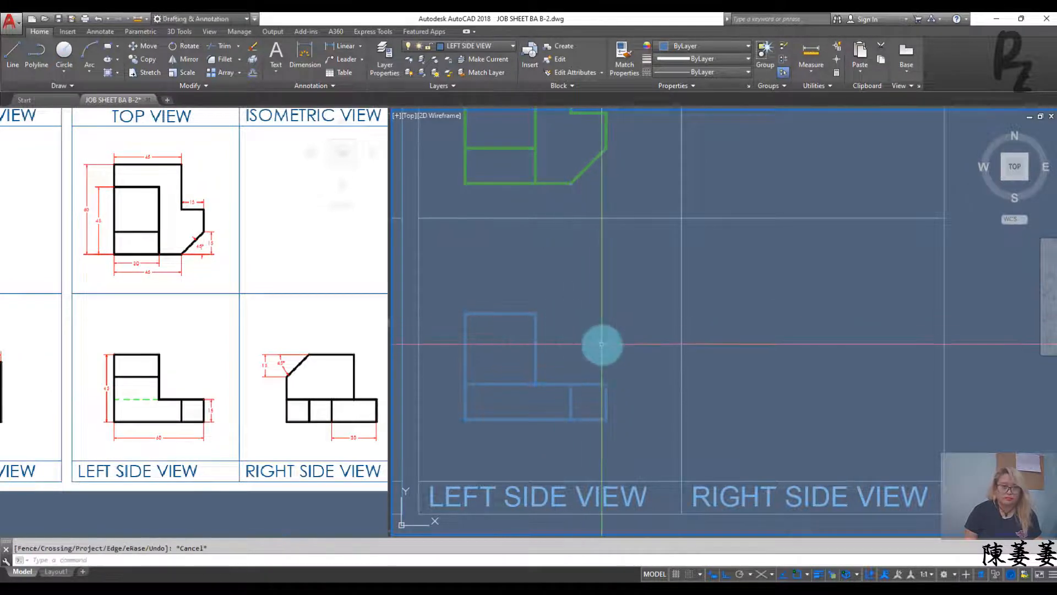
Step: Make the RIGHT SIDE VIEW layer current and project a horizontal line from the left side view's lower-right corner into the right side view's cell
{"action": "left_click", "coordinate": [470, 46]}
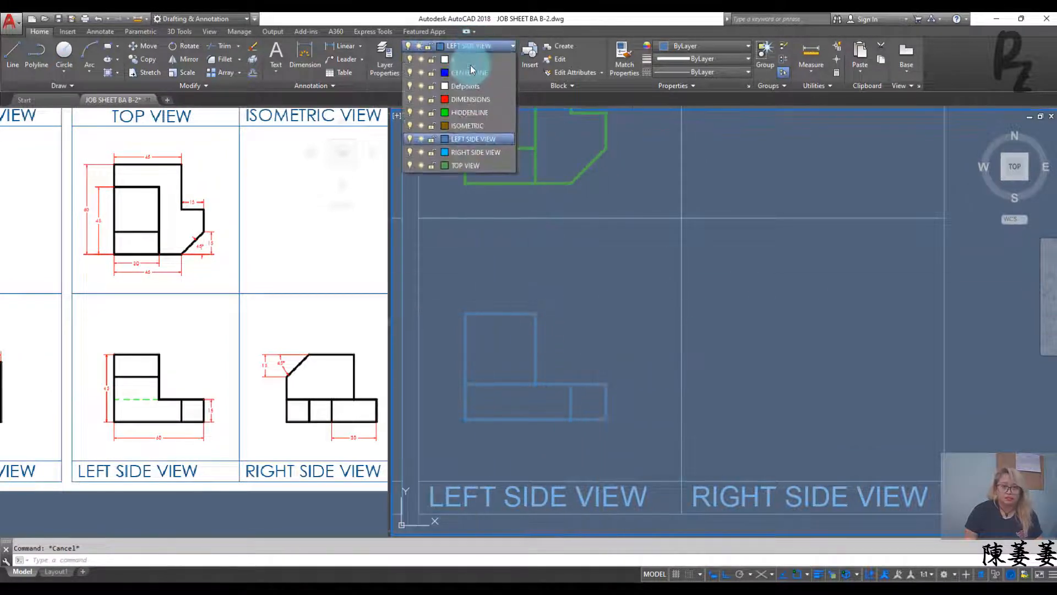
{"action": "left_click", "coordinate": [464, 153]}
{"action": "type", "text": "l"}
{"action": "key", "text": "Return"}
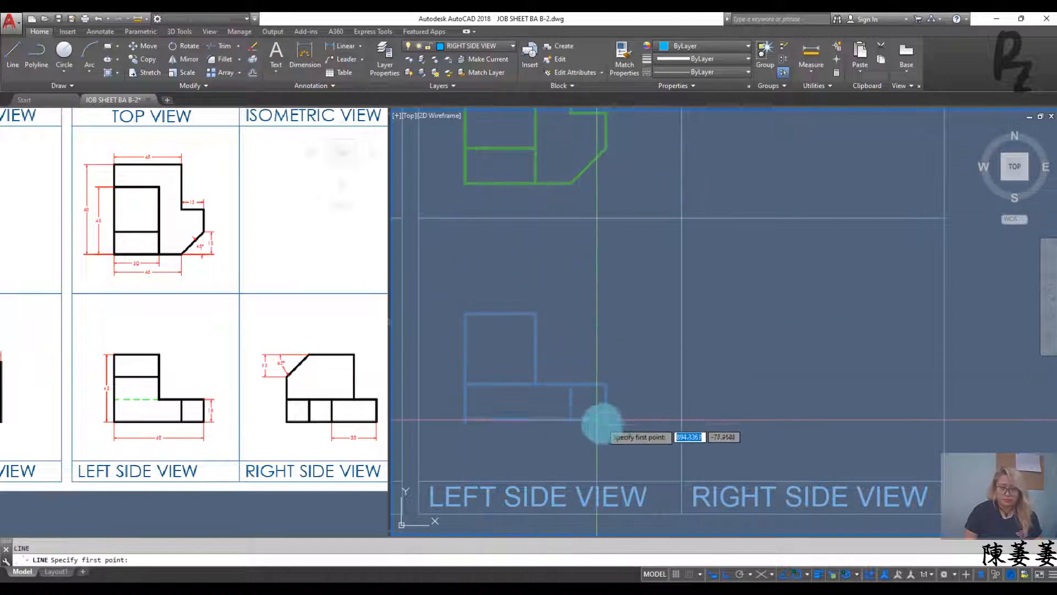
{"action": "left_click", "coordinate": [606, 419]}
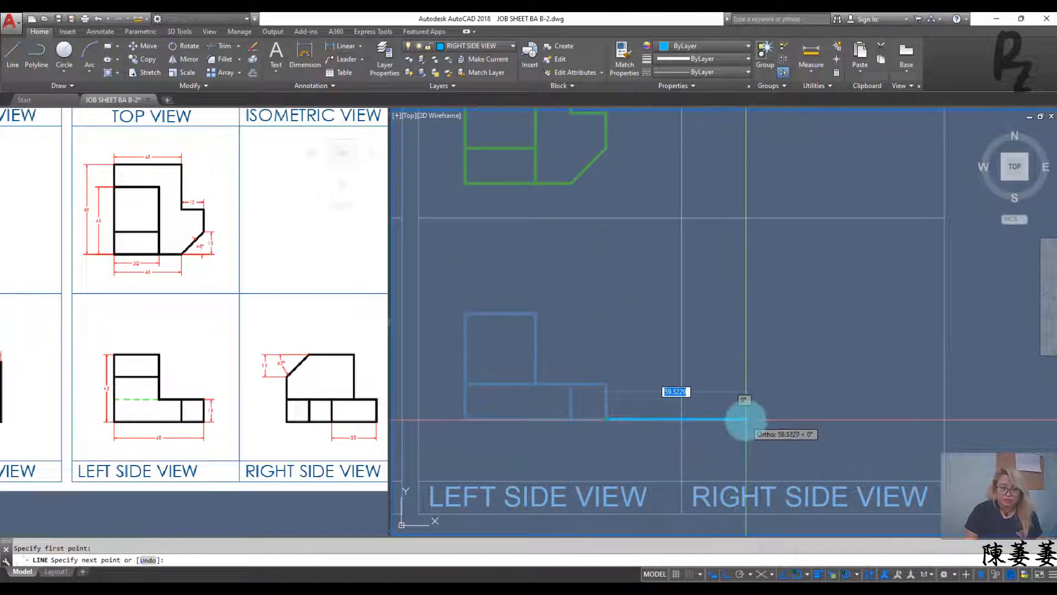
{"action": "left_click", "coordinate": [746, 419]}
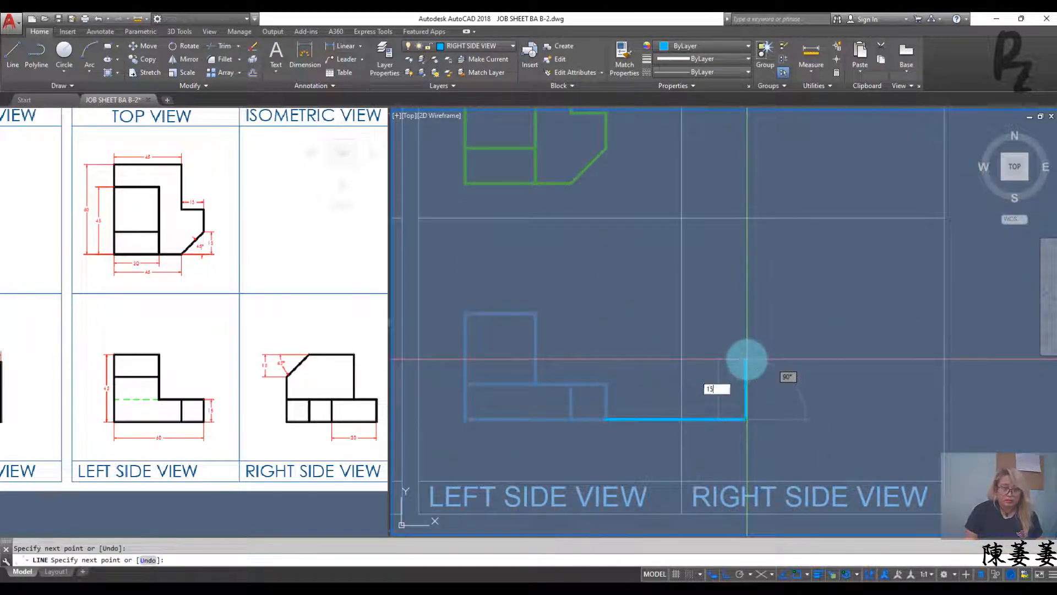
Step: Draw the right side view's base rectangle from the projection line's end, 15 high and about 60 wide
{"action": "type", "text": "15"}
{"action": "key", "text": "Return"}
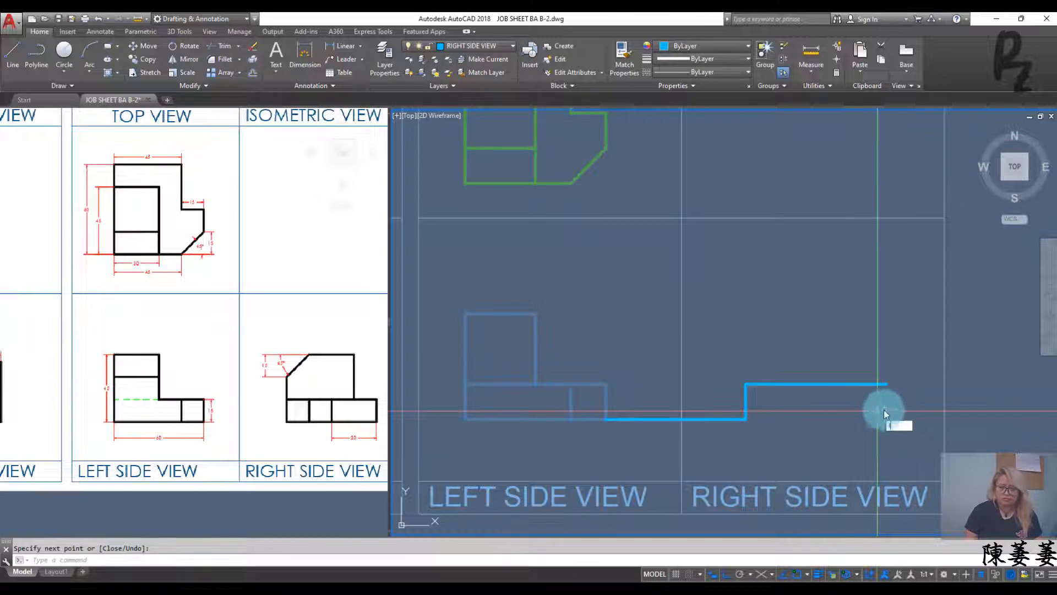
{"action": "key", "text": "Return"}
{"action": "left_click", "coordinate": [885, 384]}
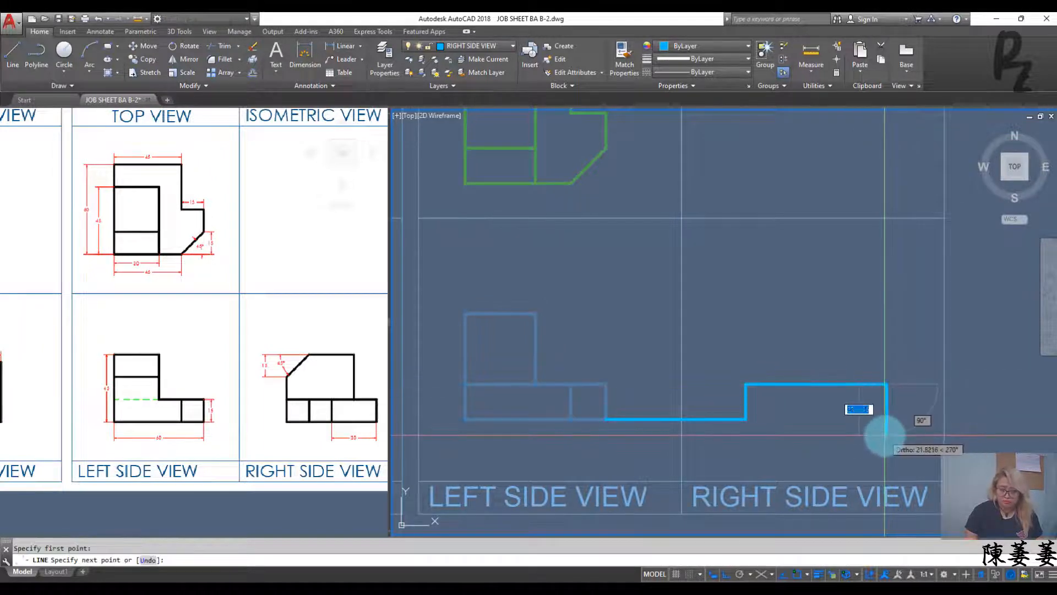
{"action": "left_click", "coordinate": [887, 420]}
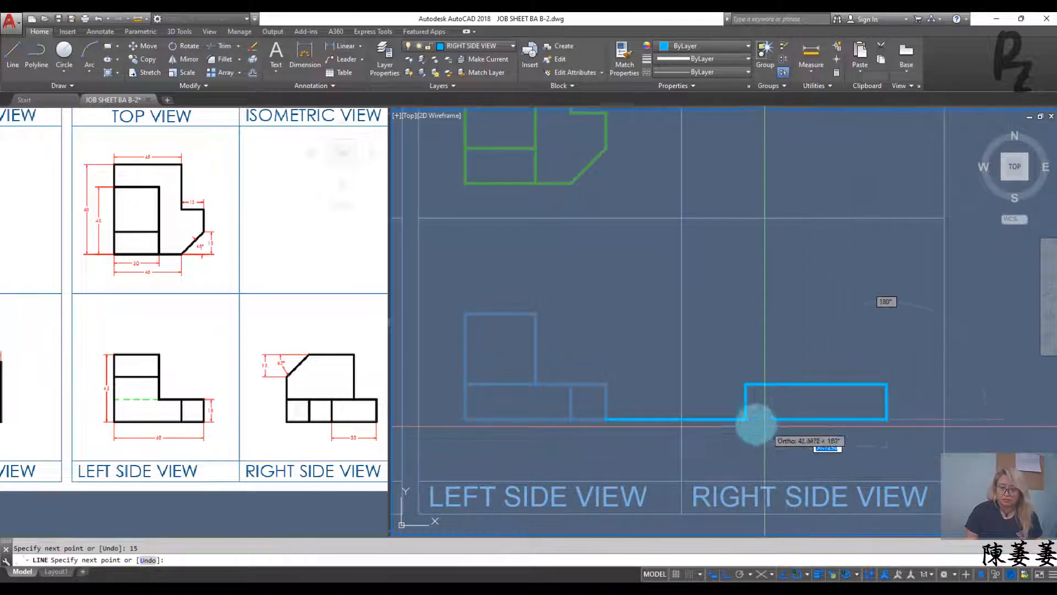
{"action": "left_click", "coordinate": [744, 420]}
{"action": "key", "text": "Escape"}
{"action": "key", "text": "Escape"}
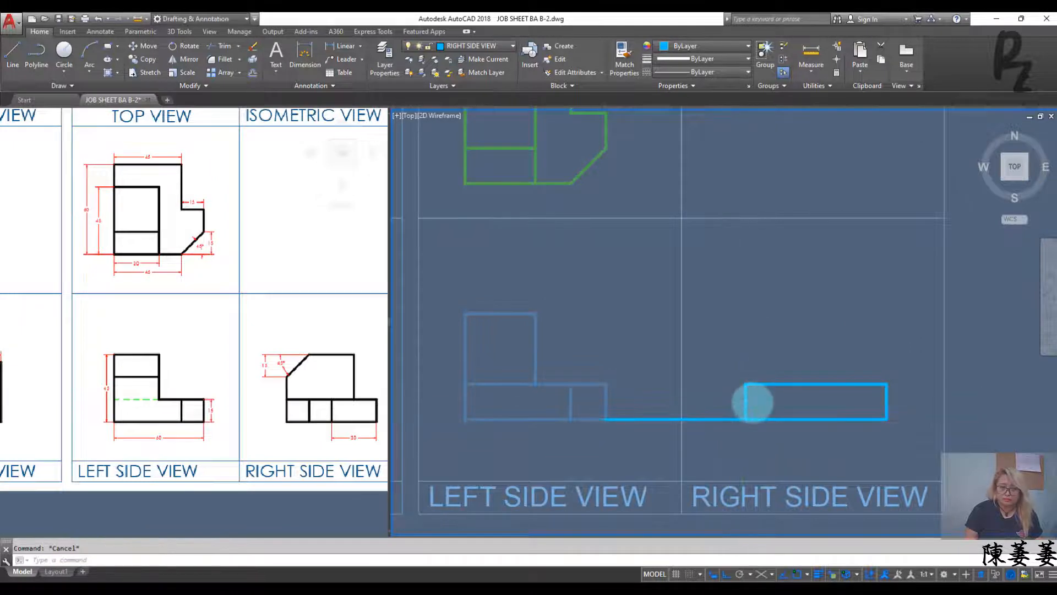
Step: Erase the horizontal projection line between the left side view and the right side view
{"action": "scroll", "coordinate": [753, 403], "scroll_direction": "down", "scroll_amount": 2}
{"action": "left_click", "coordinate": [719, 425]}
{"action": "left_click", "coordinate": [716, 388]}
{"action": "type", "text": "e"}
{"action": "key", "text": "Return"}
{"action": "middle_click_drag", "start_coordinate": [721, 392], "coordinate": [716, 409]}
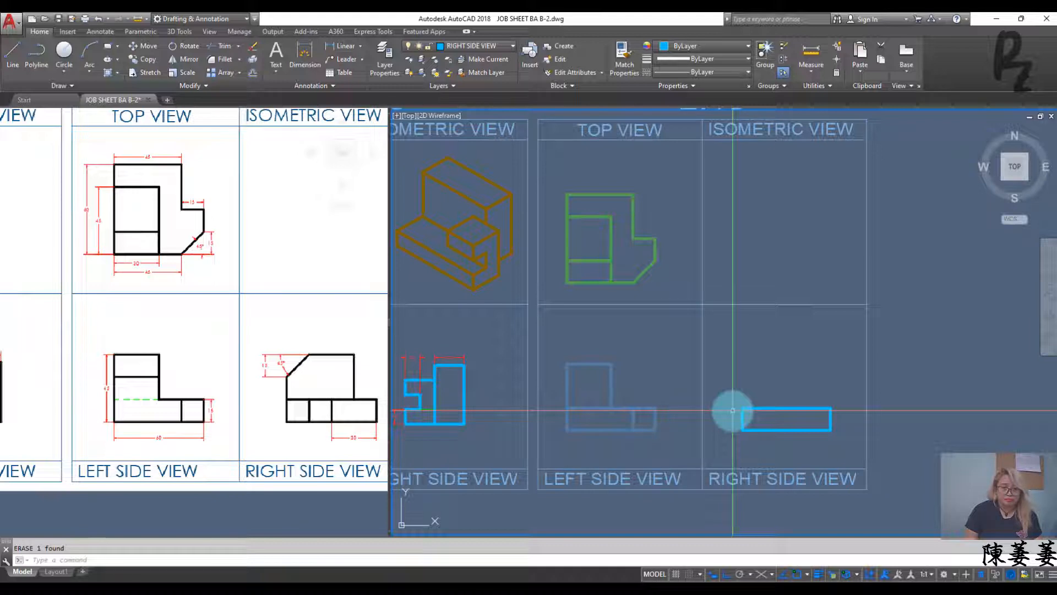
Step: Draw a block outline 45 wide and 30 high on top of the right side view's base, flush with its left edge
{"action": "key", "text": "Return"}
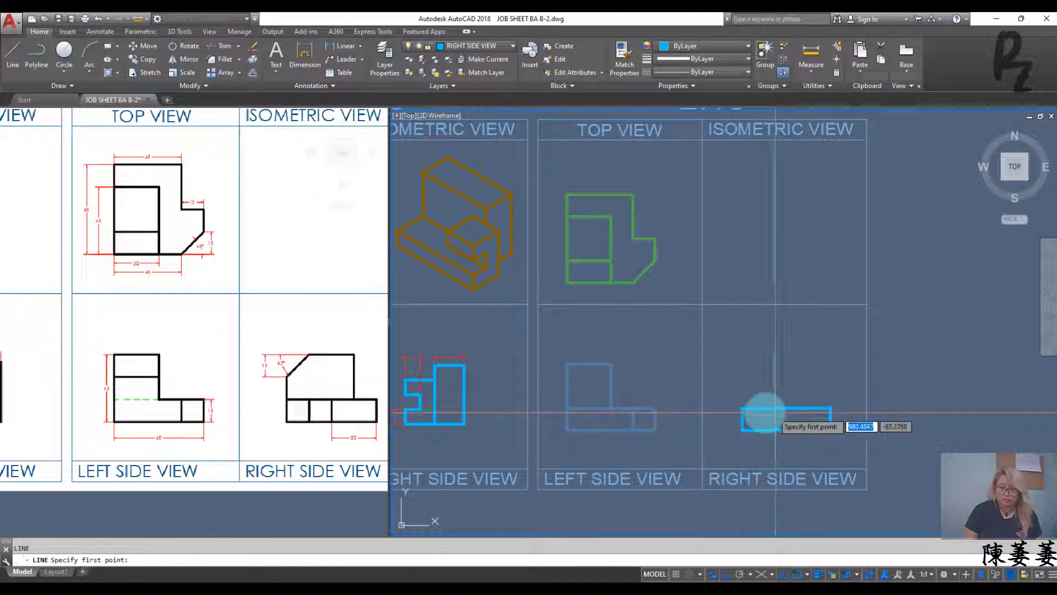
{"action": "left_click", "coordinate": [742, 407]}
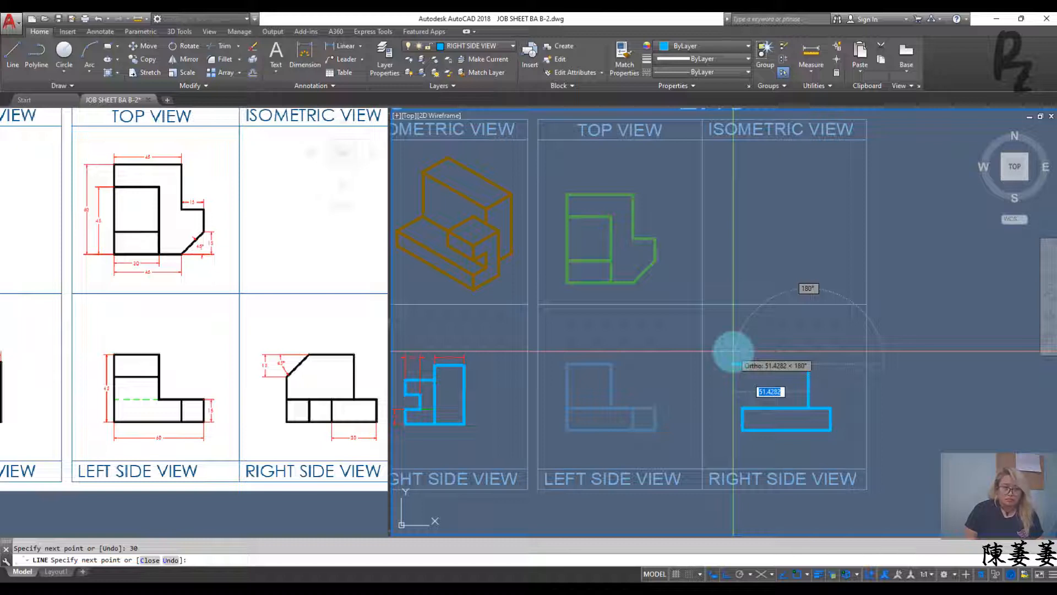
{"action": "type", "text": "45"}
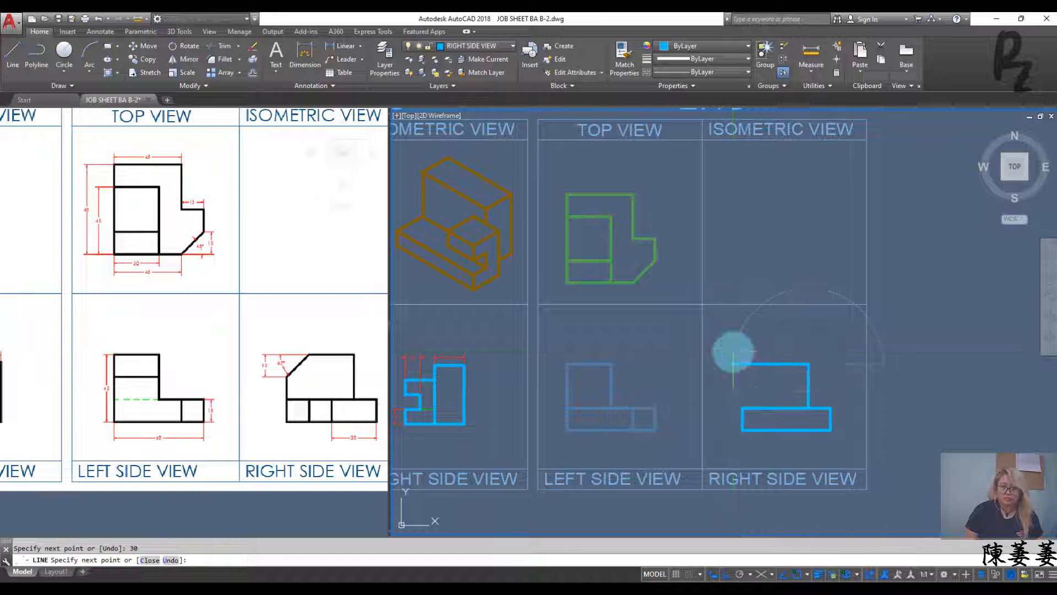
{"action": "key", "text": "Return"}
{"action": "left_click", "coordinate": [742, 408]}
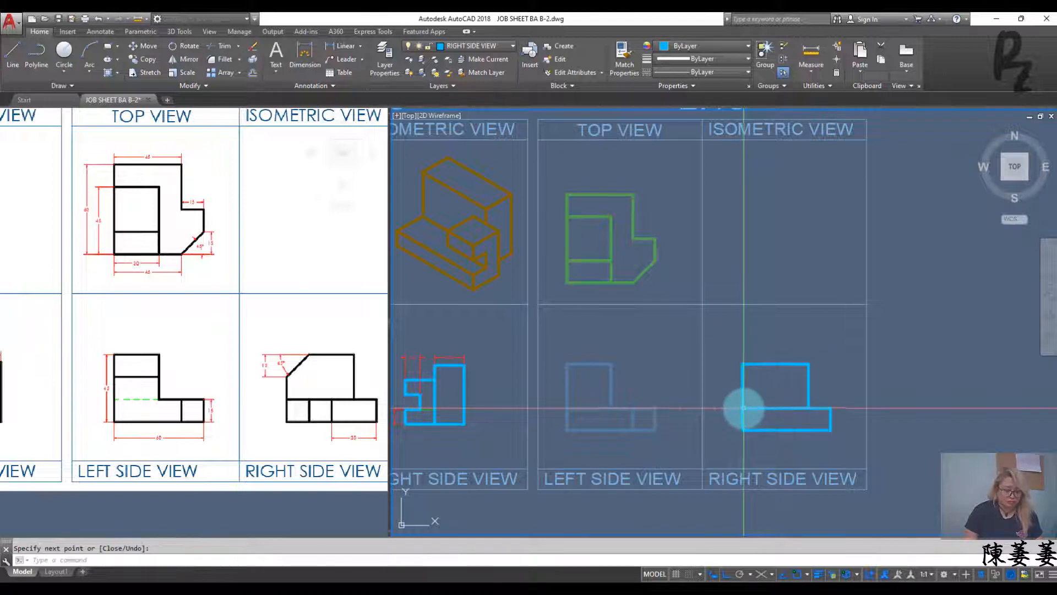
{"action": "key", "text": "Return"}
Step: Chamfer the upper-left corner of the right side view's upper block with both distances set to 15
{"action": "type", "text": "cha"}
{"action": "key", "text": "Return"}
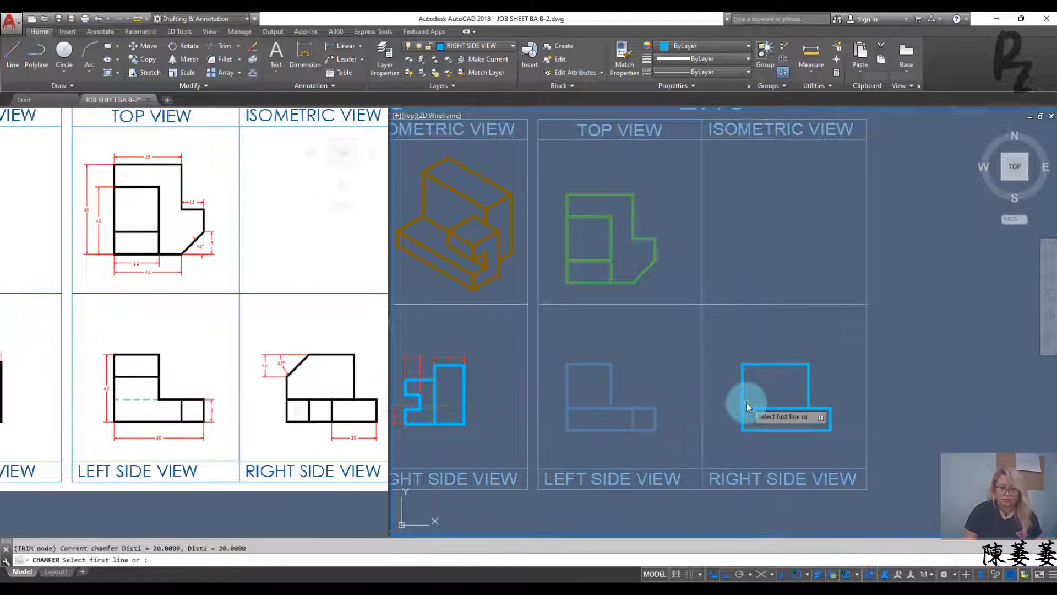
{"action": "type", "text": "d"}
{"action": "key", "text": "Return"}
{"action": "type", "text": "15"}
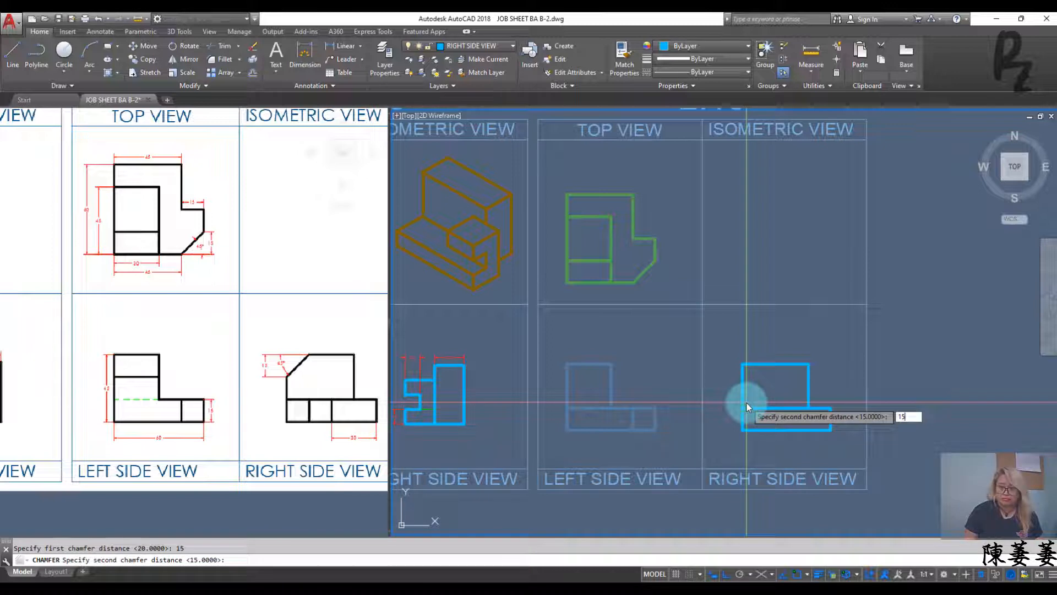
{"action": "key", "text": "Return"}
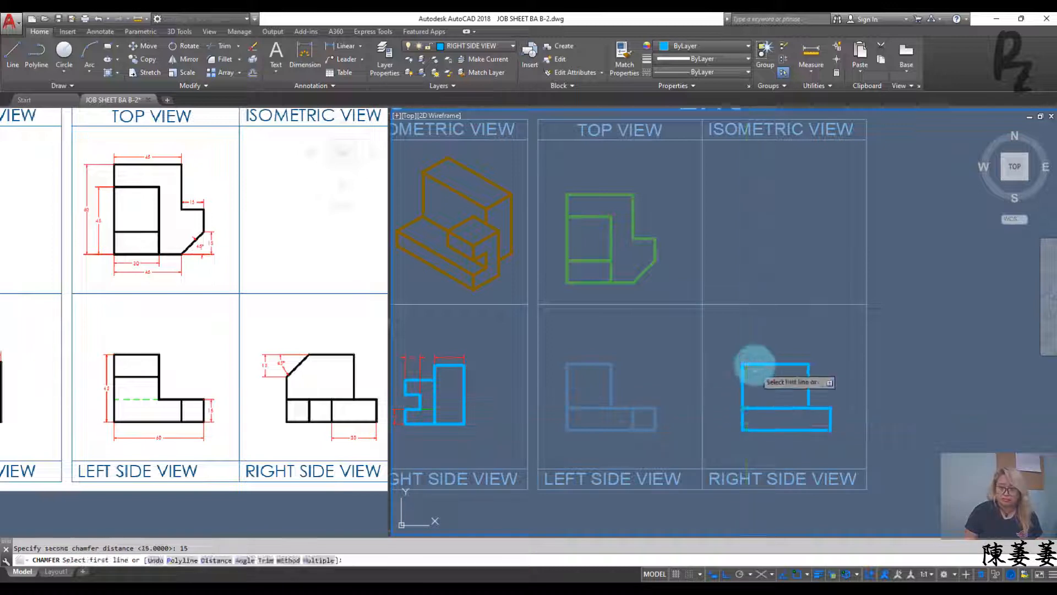
{"action": "left_click", "coordinate": [750, 363]}
{"action": "left_click", "coordinate": [743, 379]}
{"action": "key", "text": "Escape"}
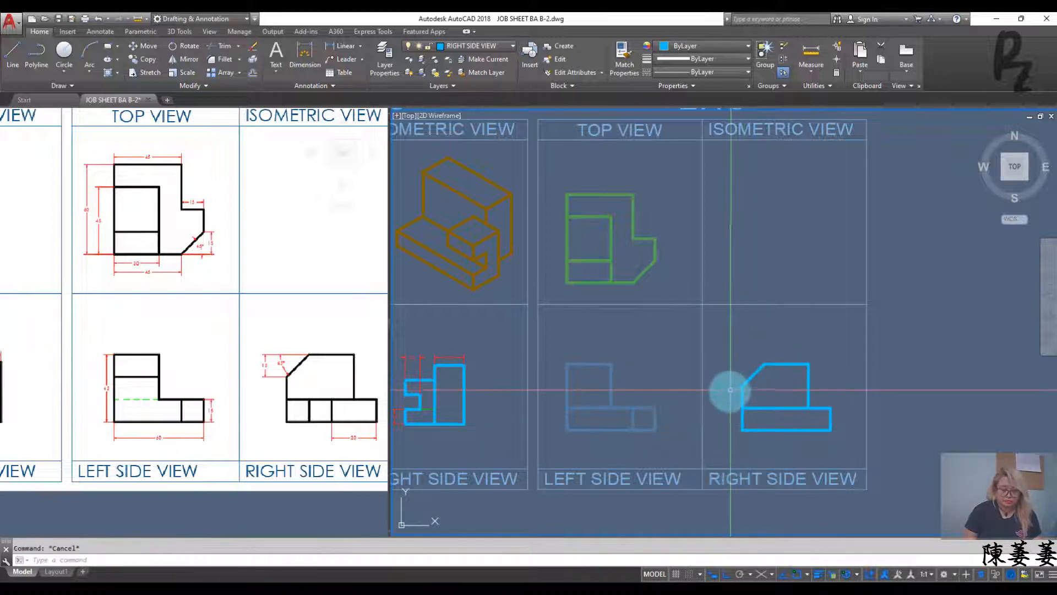
Step: Project a horizontal line from the chamfer's lower end across to the left side view's left edge
{"action": "type", "text": "l"}
{"action": "key", "text": "Return"}
{"action": "left_click", "coordinate": [743, 386]}
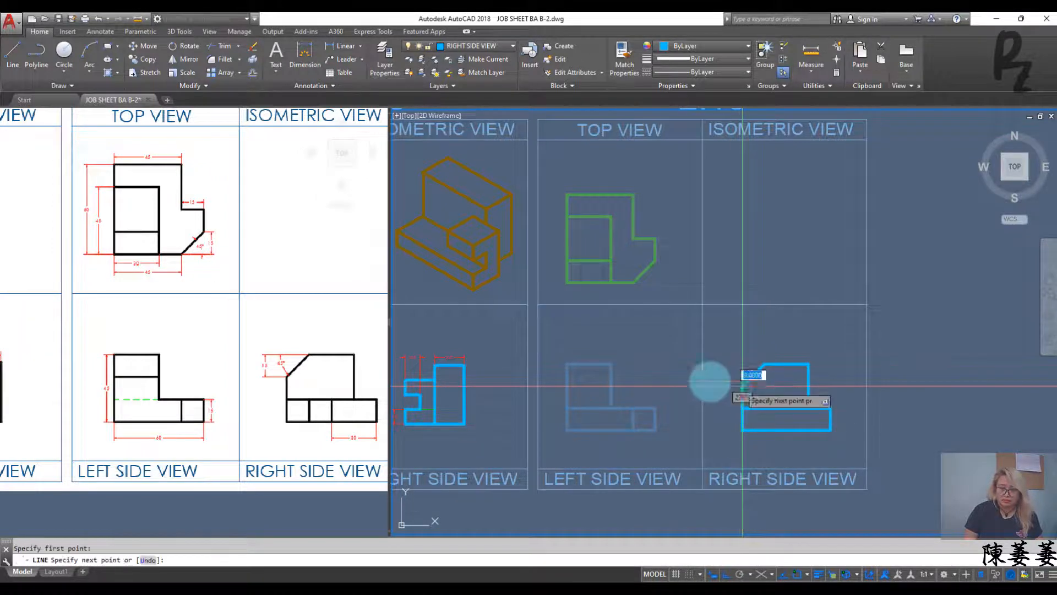
{"action": "left_click", "coordinate": [566, 386]}
{"action": "key", "text": "Escape"}
Step: Trim the projected line between the two views, using the right edge of the left side view's upper block as the cutting edge
{"action": "scroll", "coordinate": [606, 389], "scroll_direction": "up", "scroll_amount": 4}
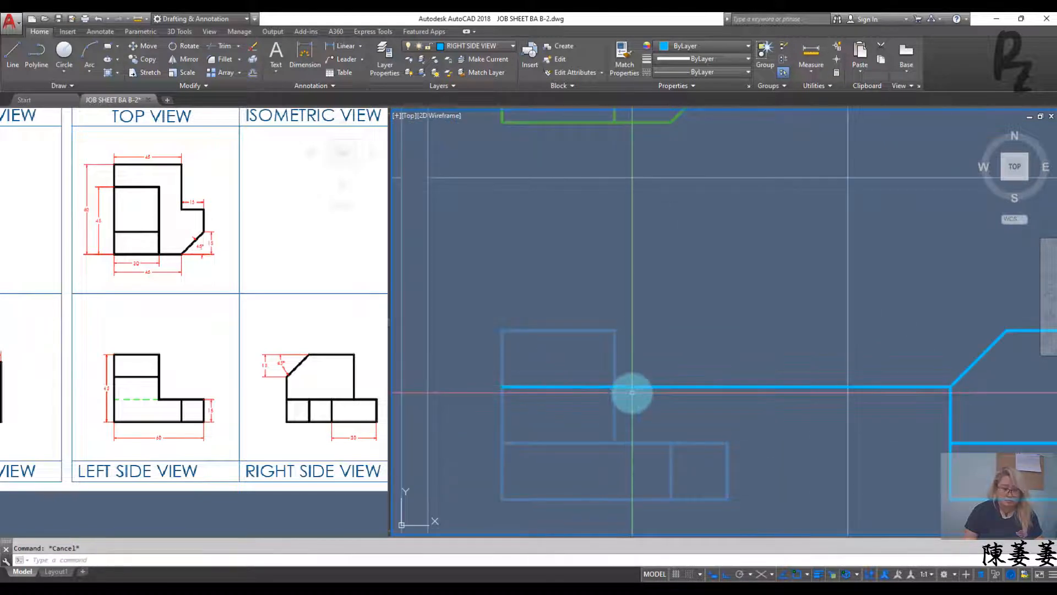
{"action": "type", "text": "tr"}
{"action": "key", "text": "Return"}
{"action": "left_click", "coordinate": [617, 399]}
{"action": "key", "text": "Return"}
{"action": "left_click", "coordinate": [688, 404]}
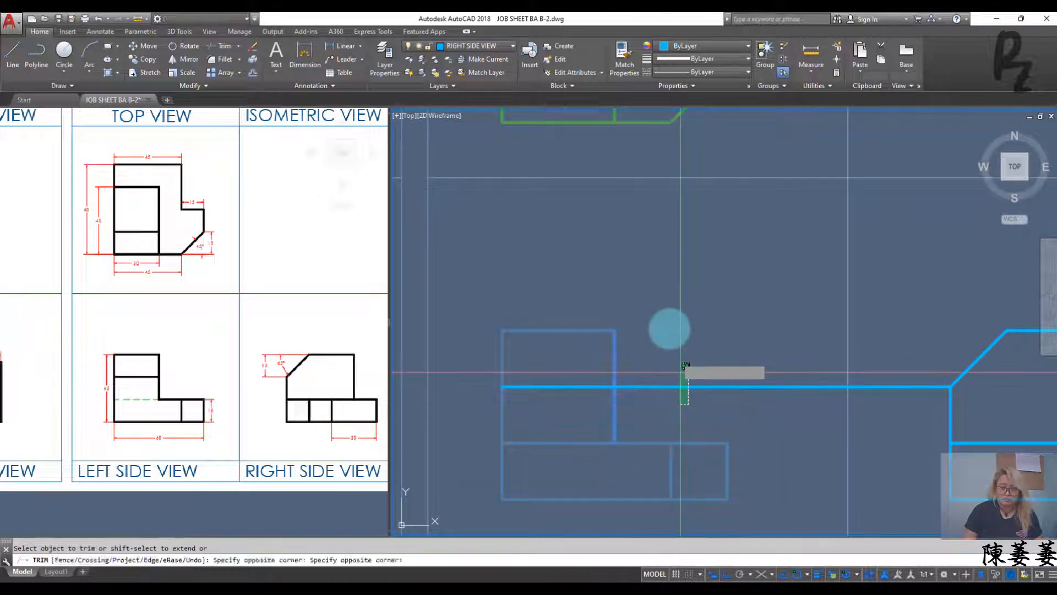
{"action": "left_click", "coordinate": [667, 330]}
{"action": "key", "text": "Escape"}
Step: Match the properties of the remaining horizontal line to the left side view's top edge
{"action": "left_click", "coordinate": [582, 330]}
{"action": "left_click", "coordinate": [574, 302]}
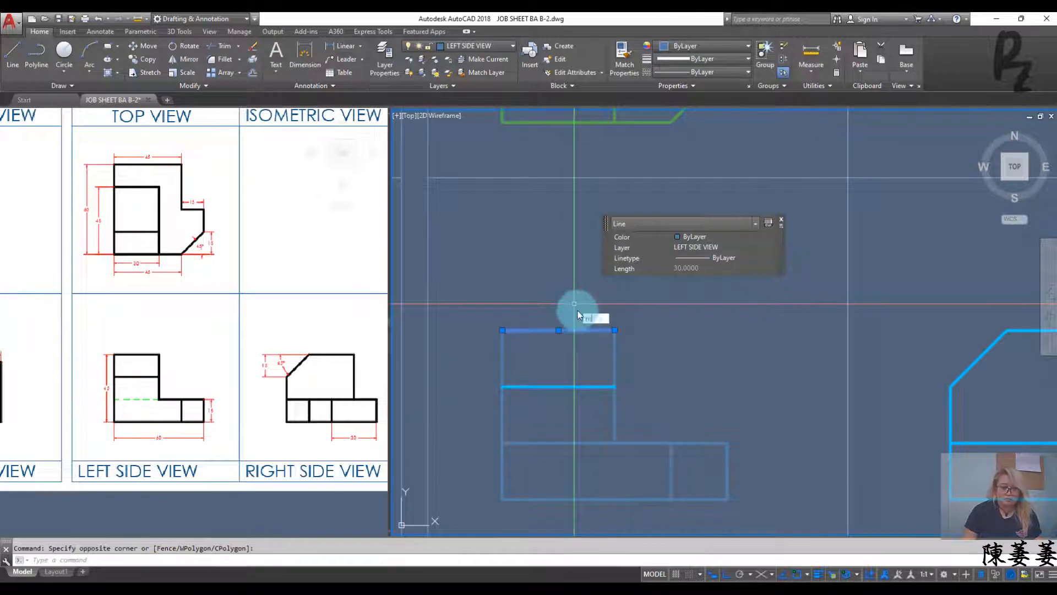
{"action": "type", "text": "ma"}
{"action": "key", "text": "Return"}
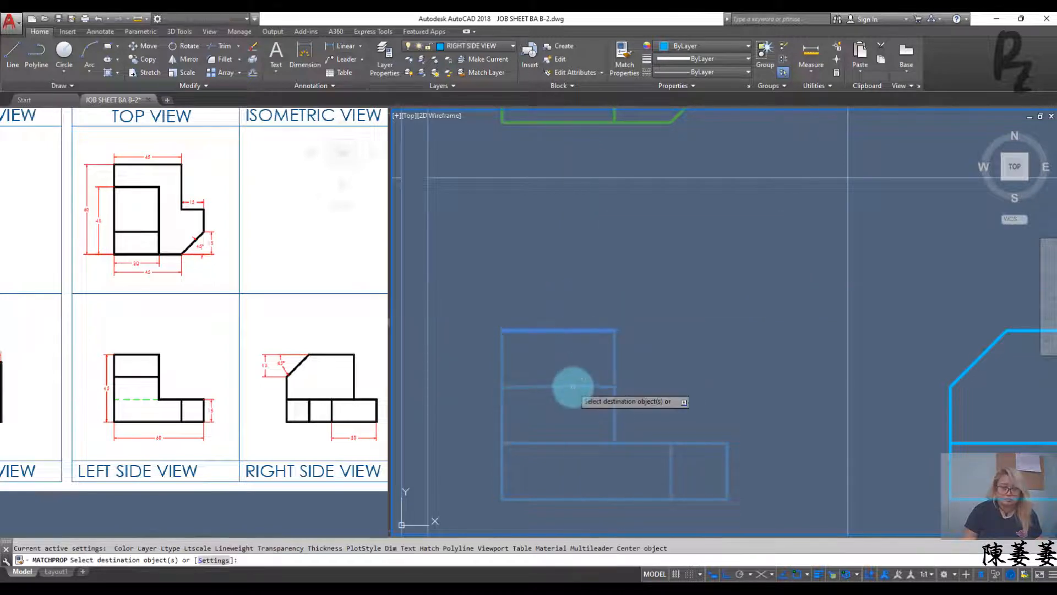
{"action": "key", "text": "Escape"}
{"action": "key", "text": "Escape"}
Step: Move the horizontal line under the left side view's upper block to the HIDDENLINE layer
{"action": "scroll", "coordinate": [633, 382], "scroll_direction": "down", "scroll_amount": 2}
{"action": "left_click", "coordinate": [607, 434]}
{"action": "left_click", "coordinate": [602, 406]}
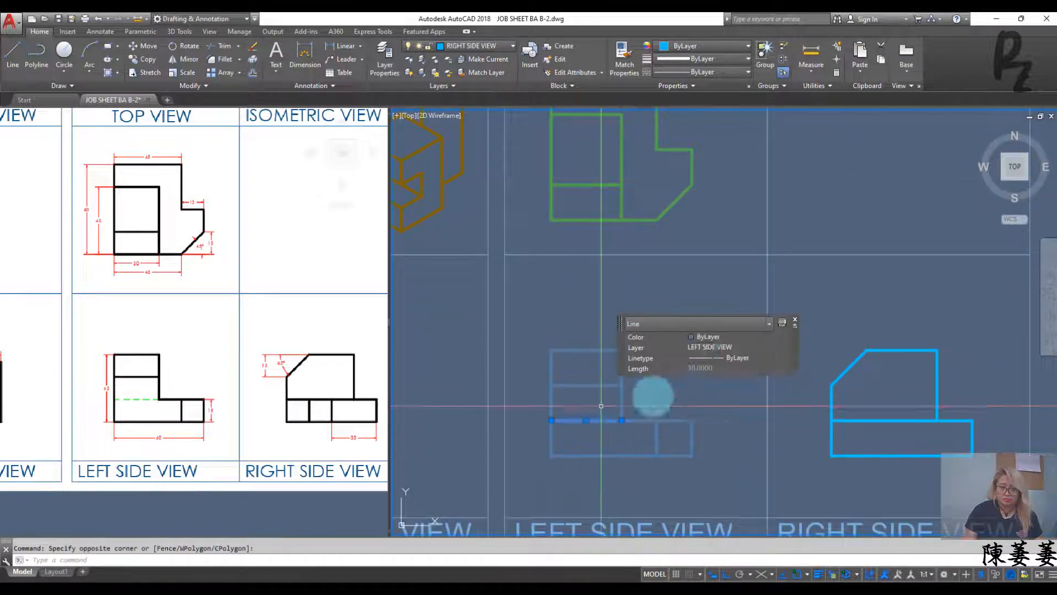
{"action": "left_click", "coordinate": [712, 346]}
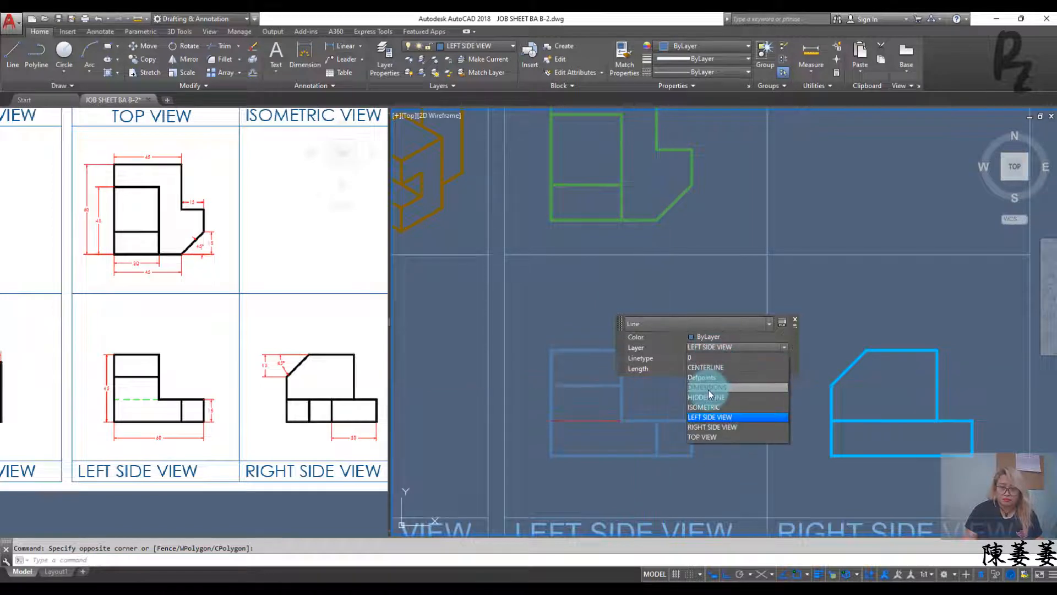
{"action": "left_click", "coordinate": [711, 426]}
{"action": "key", "text": "Escape"}
Step: Offset the left edge of the right side view's base 15 to the right, and offset the resulting line another 15 to the right
{"action": "middle_click_drag", "start_coordinate": [887, 401], "coordinate": [664, 402]}
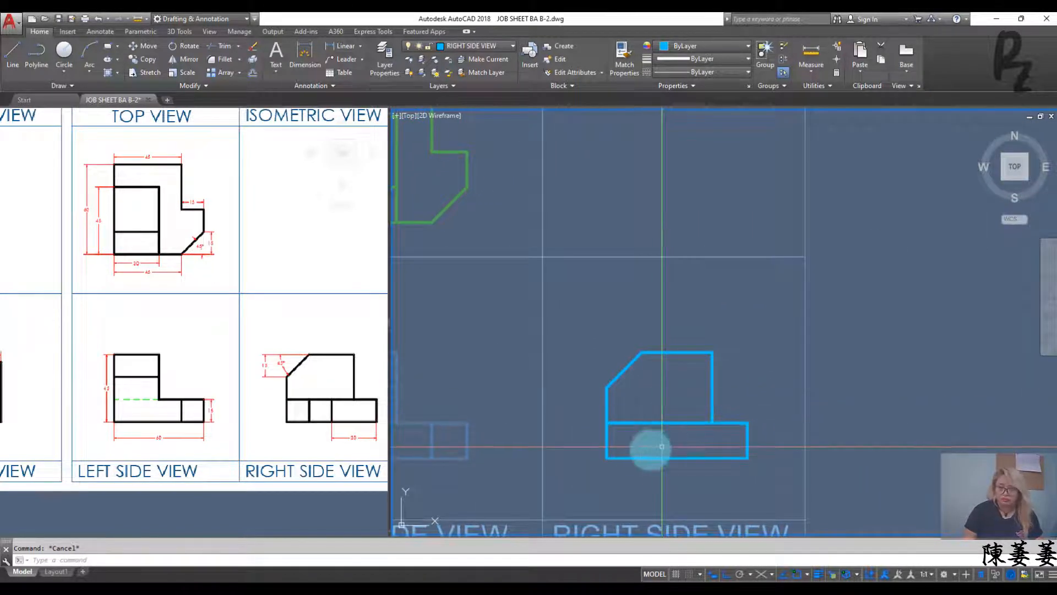
{"action": "scroll", "coordinate": [611, 438], "scroll_direction": "up", "scroll_amount": 2}
{"action": "left_click", "coordinate": [608, 440]}
{"action": "left_click", "coordinate": [572, 445]}
{"action": "type", "text": "o"}
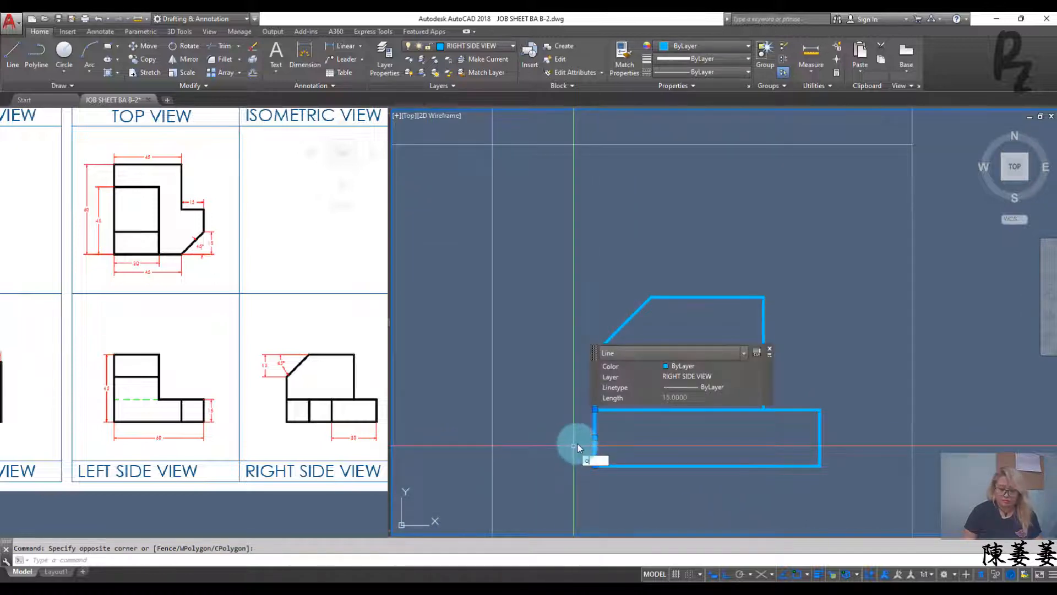
{"action": "key", "text": "Return"}
{"action": "type", "text": "15"}
{"action": "key", "text": "Return"}
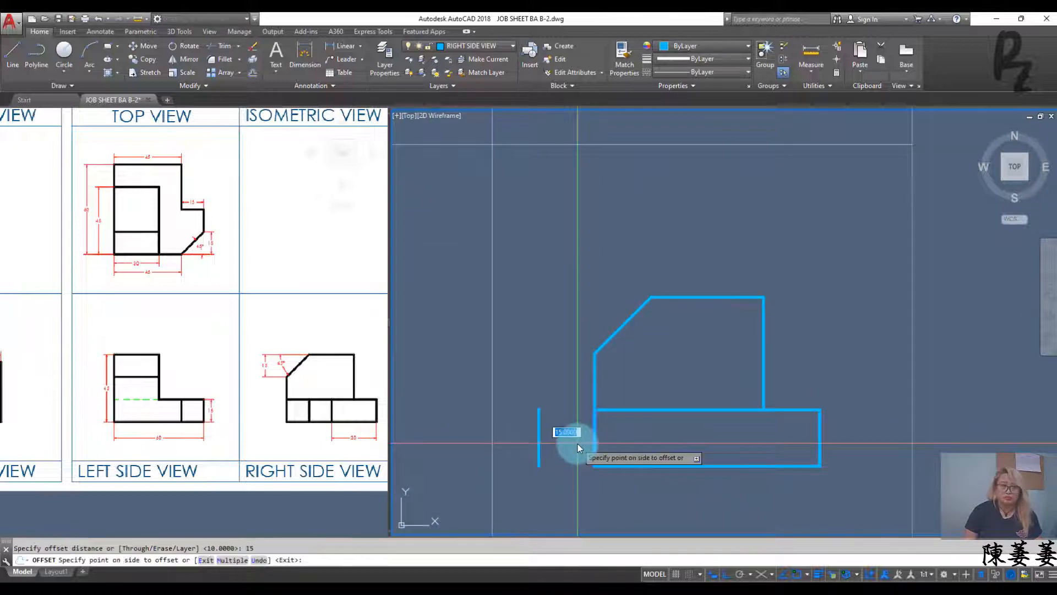
{"action": "left_click", "coordinate": [636, 442]}
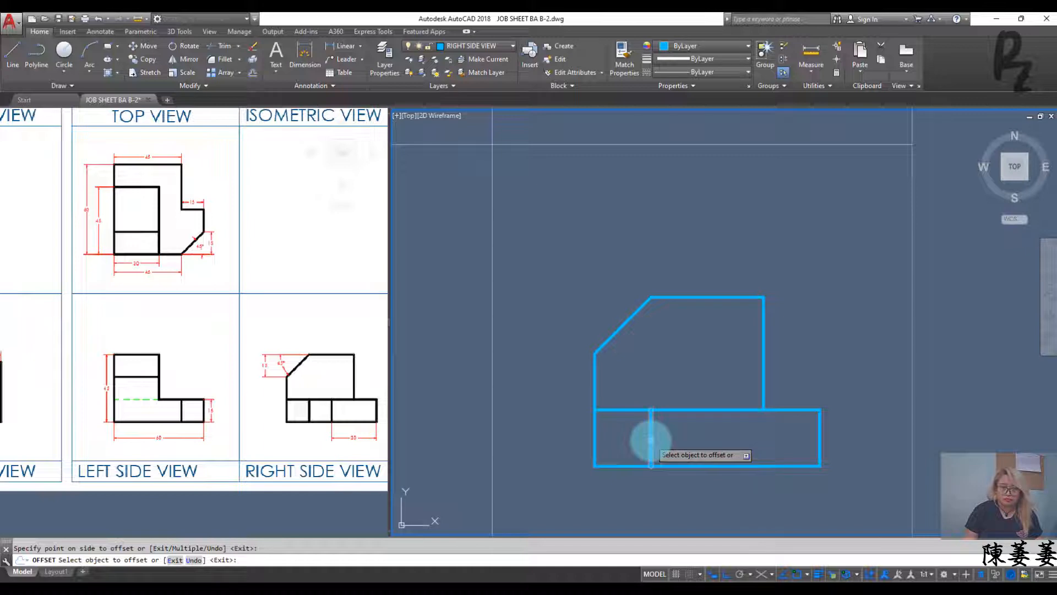
{"action": "left_click", "coordinate": [651, 441]}
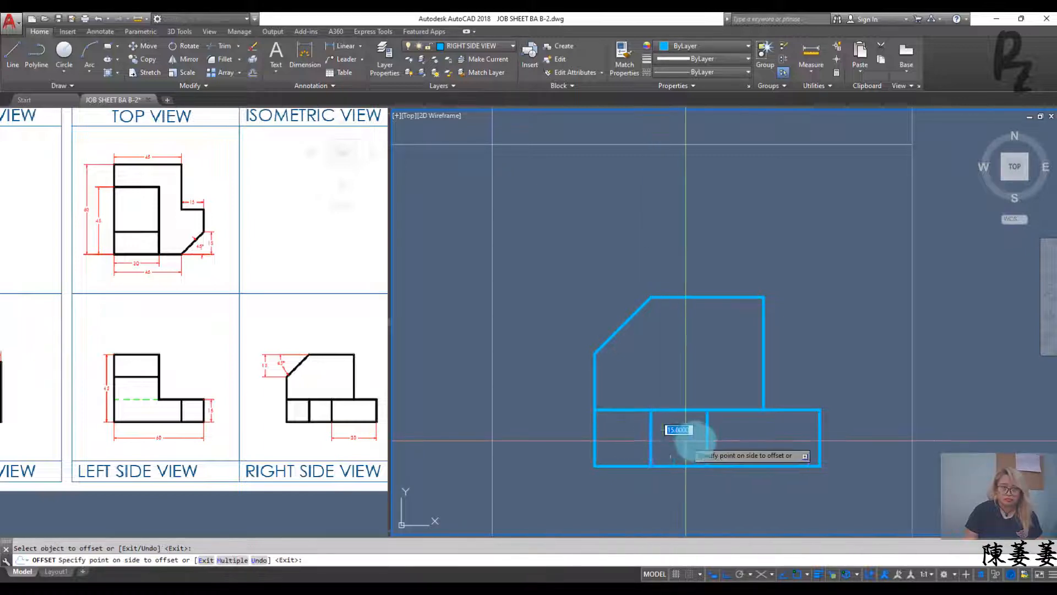
{"action": "left_click", "coordinate": [699, 440]}
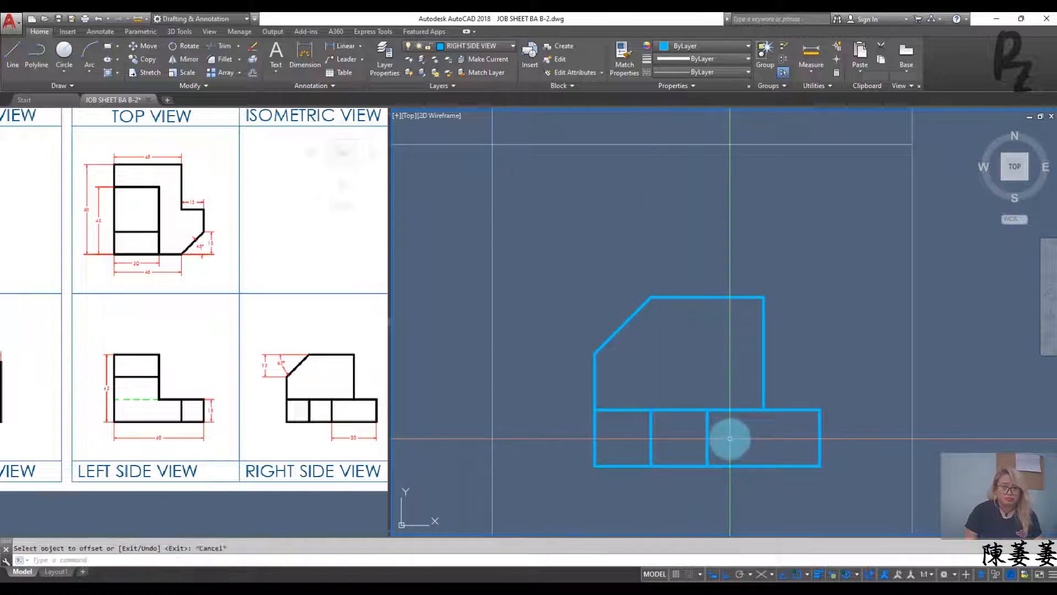
{"action": "key", "text": "Escape"}
Step: Place a linear dimension above the top edge of the top view
{"action": "scroll", "coordinate": [746, 424], "scroll_direction": "down", "scroll_amount": 2}
{"action": "middle_click_drag", "start_coordinate": [746, 425], "coordinate": [886, 437]}
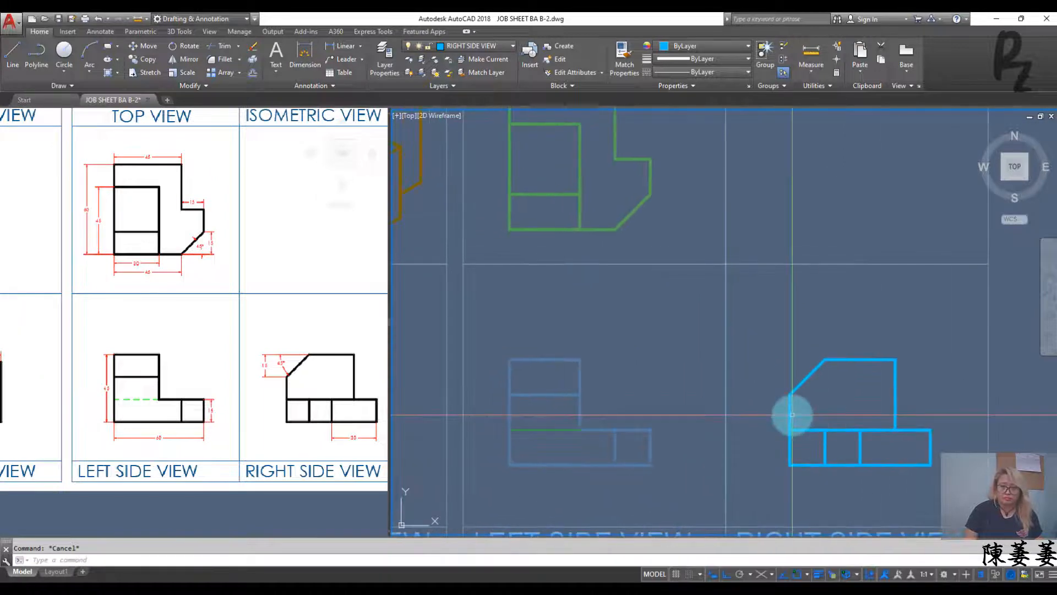
{"action": "scroll", "coordinate": [791, 415], "scroll_direction": "down", "scroll_amount": 2}
{"action": "middle_click_drag", "start_coordinate": [684, 314], "coordinate": [602, 335]}
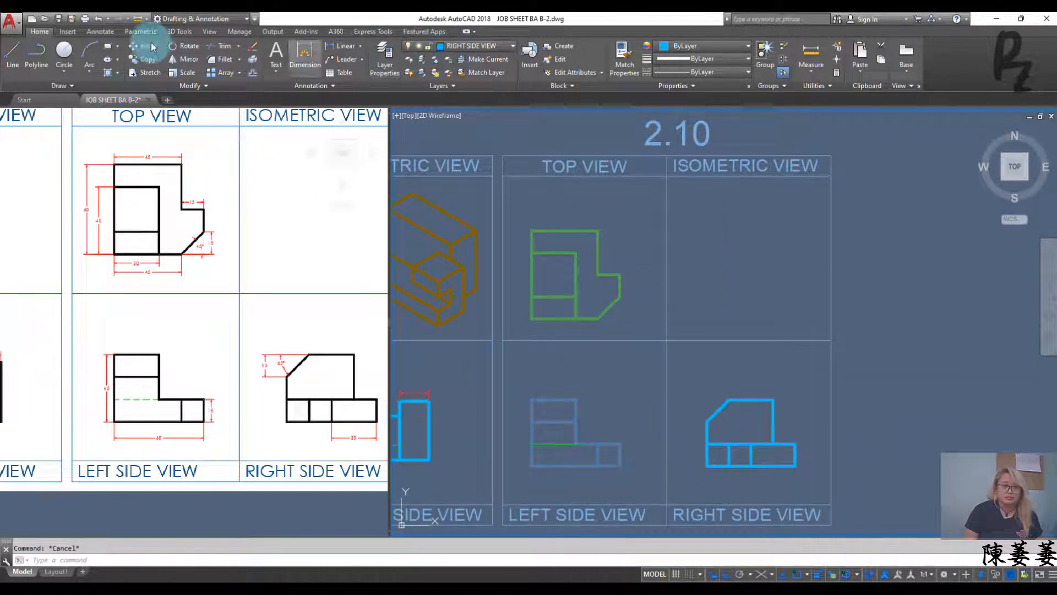
{"action": "left_click", "coordinate": [98, 33]}
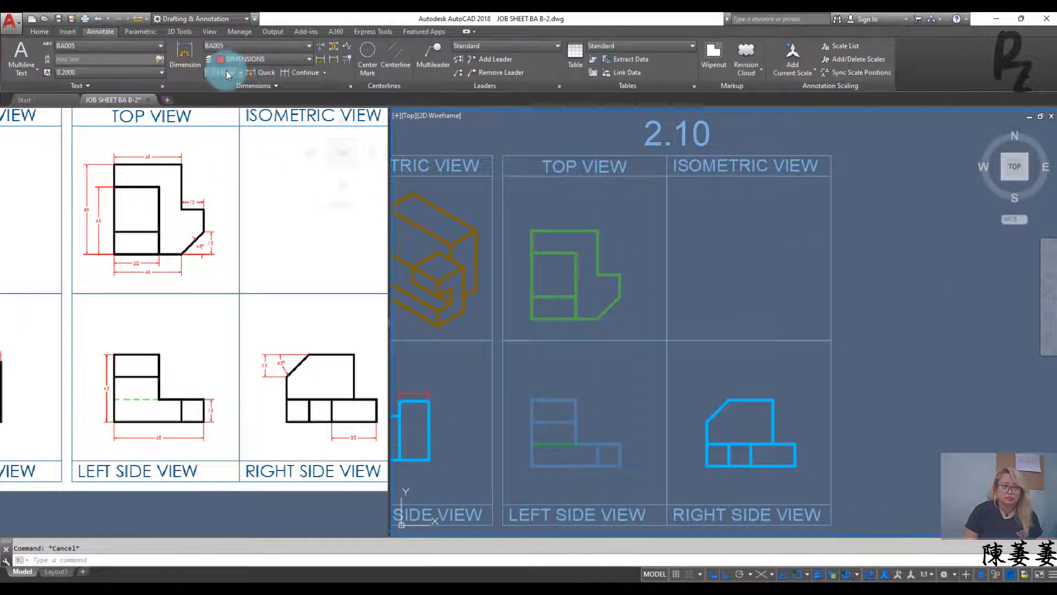
{"action": "left_click", "coordinate": [227, 75]}
{"action": "key", "text": "Return"}
{"action": "scroll", "coordinate": [564, 215], "scroll_direction": "up", "scroll_amount": 4}
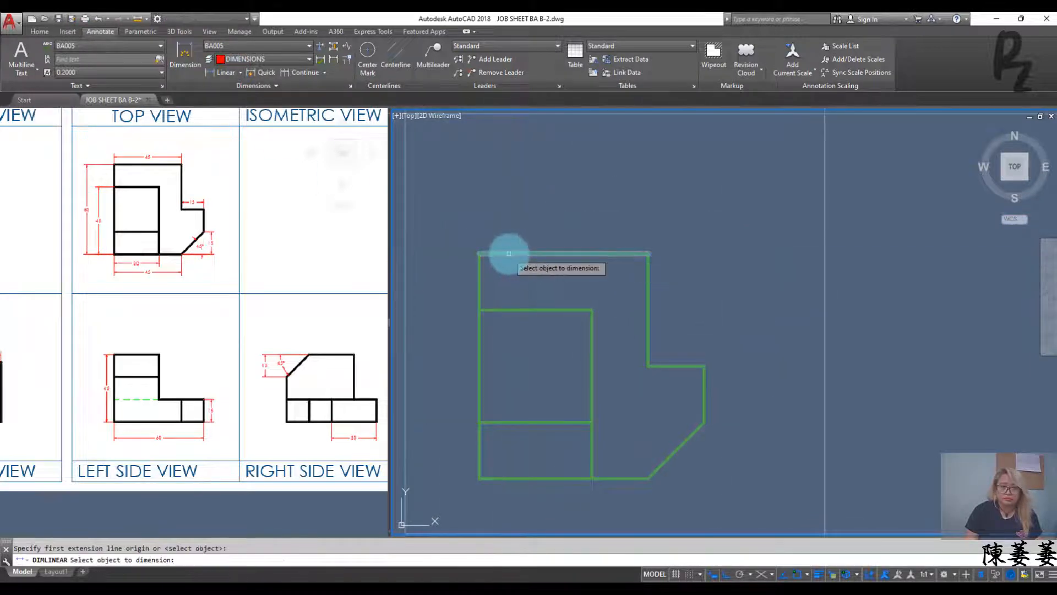
{"action": "left_click", "coordinate": [508, 253]}
{"action": "left_click", "coordinate": [507, 225]}
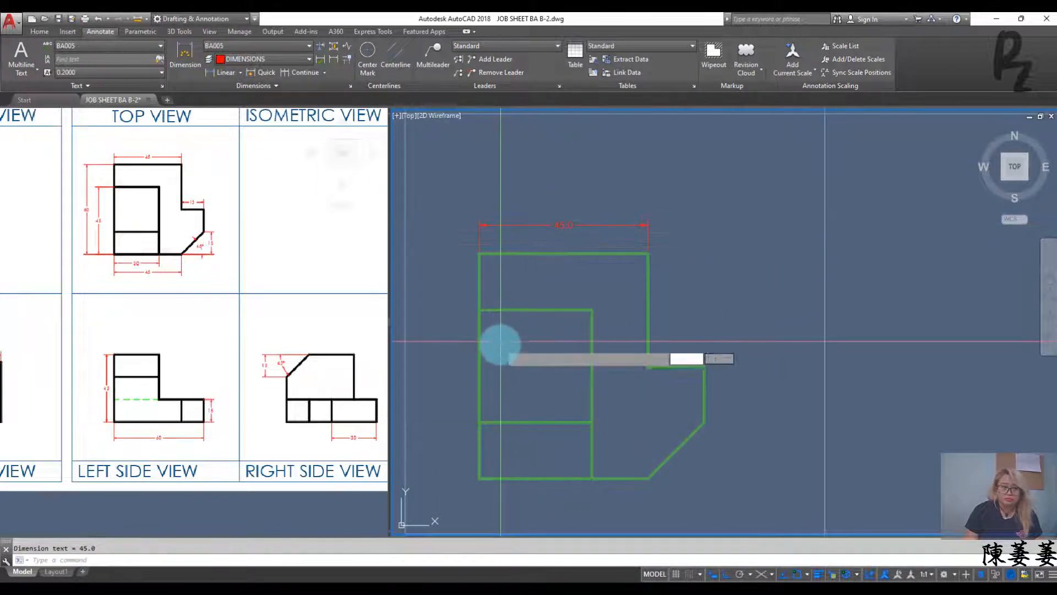
Step: Add vertical linear dimensions left of the top view for the inner block's height and the view's full height
{"action": "middle_click_drag", "start_coordinate": [500, 345], "coordinate": [557, 302]}
{"action": "left_click", "coordinate": [539, 274]}
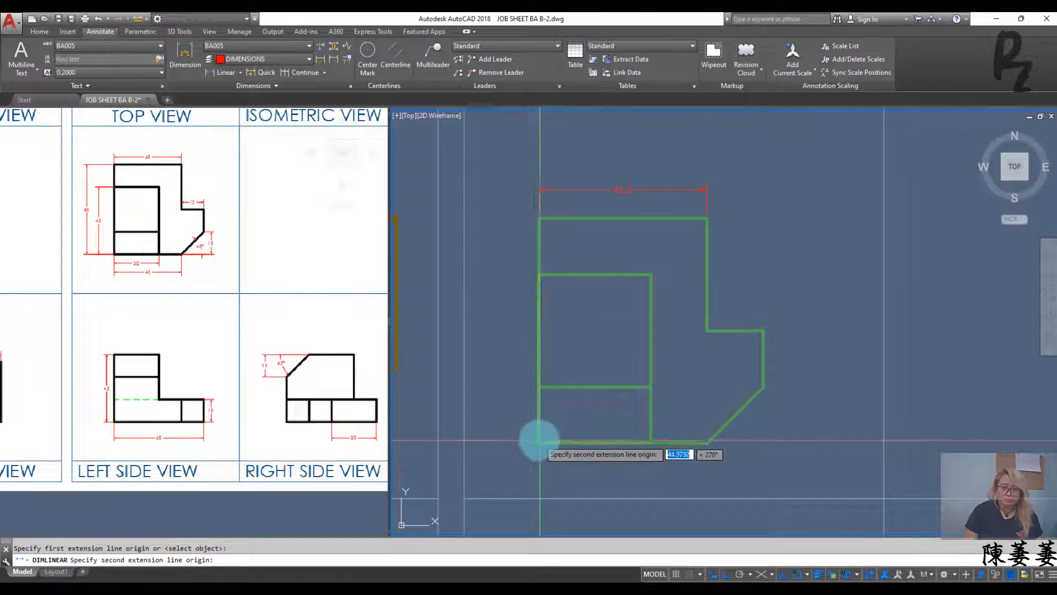
{"action": "left_click", "coordinate": [539, 441]}
{"action": "left_click", "coordinate": [518, 437]}
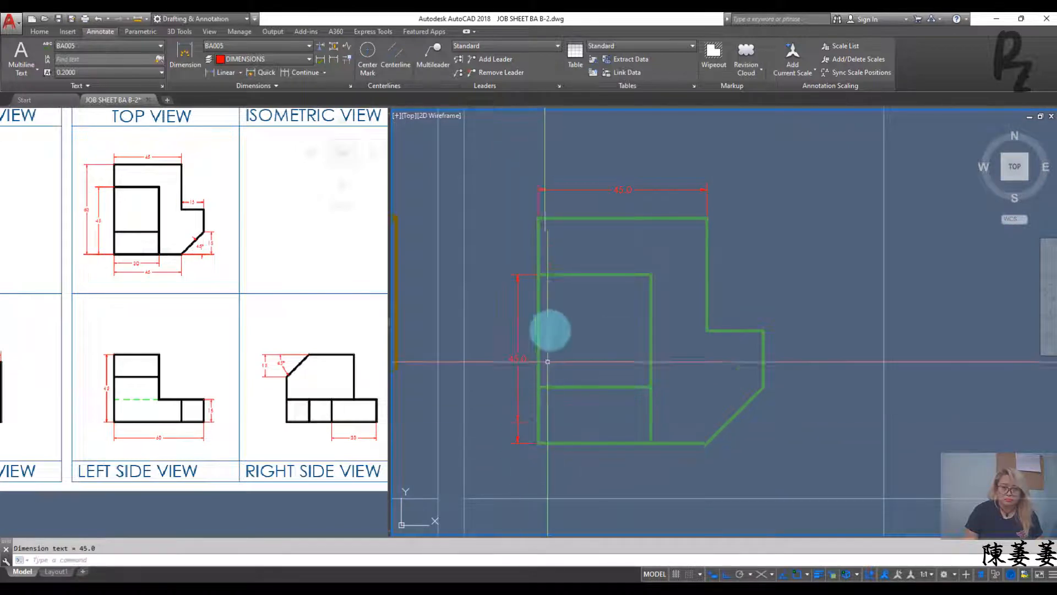
{"action": "key", "text": "Return"}
{"action": "left_click", "coordinate": [538, 218]}
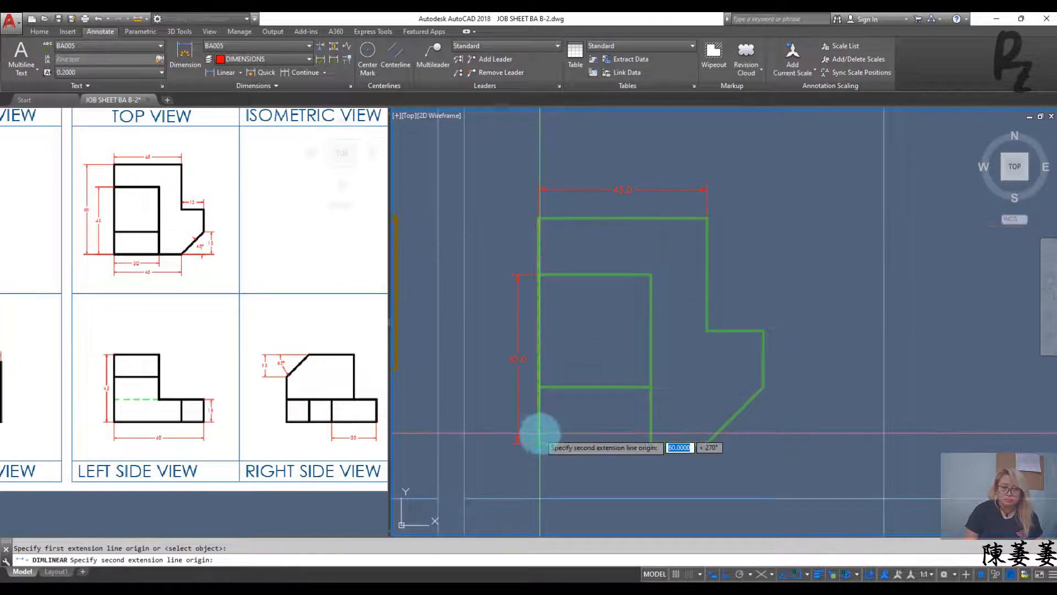
{"action": "left_click", "coordinate": [539, 434]}
{"action": "left_click", "coordinate": [484, 433]}
Step: Dimension the horizontal width of the top view's protruding right part and the vertical height of its chamfered corner
{"action": "key", "text": "Return"}
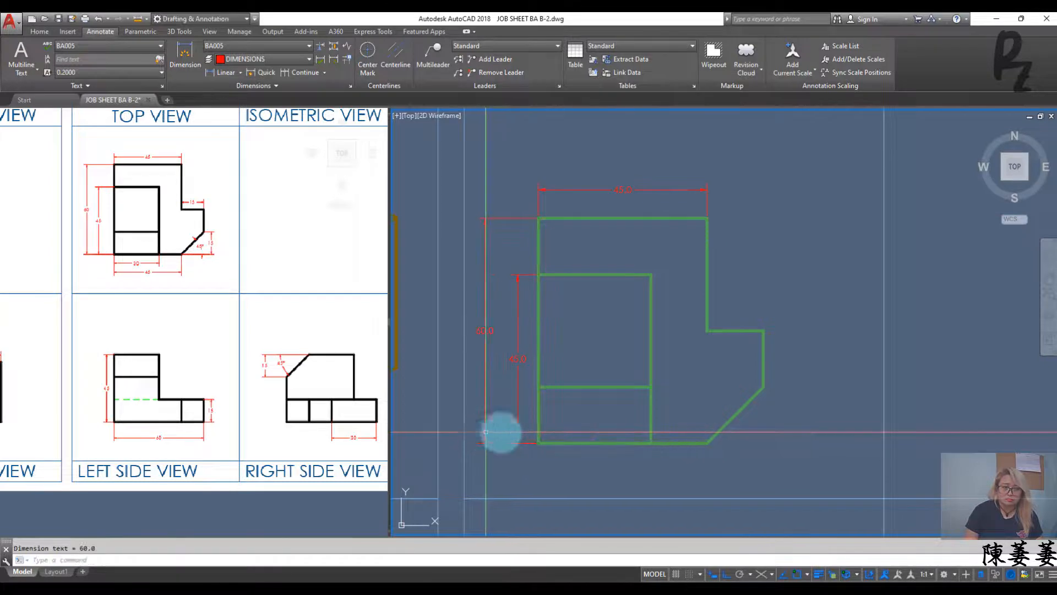
{"action": "left_click", "coordinate": [706, 218]}
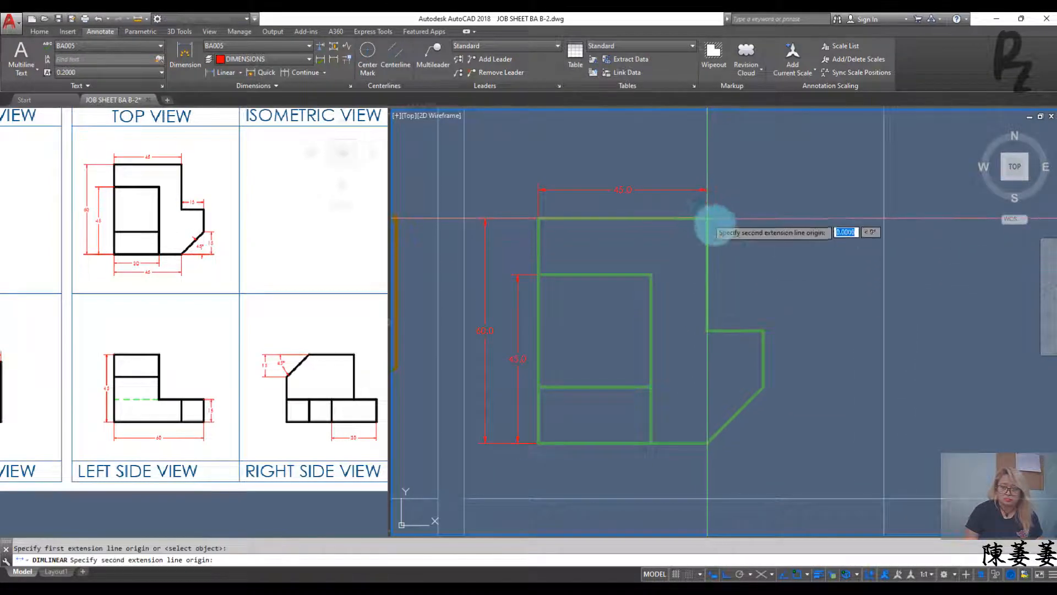
{"action": "left_click", "coordinate": [763, 330]}
{"action": "left_click", "coordinate": [707, 190]}
{"action": "middle_click_drag", "start_coordinate": [764, 289], "coordinate": [652, 246]}
{"action": "key", "text": "Return"}
{"action": "left_click", "coordinate": [651, 344]}
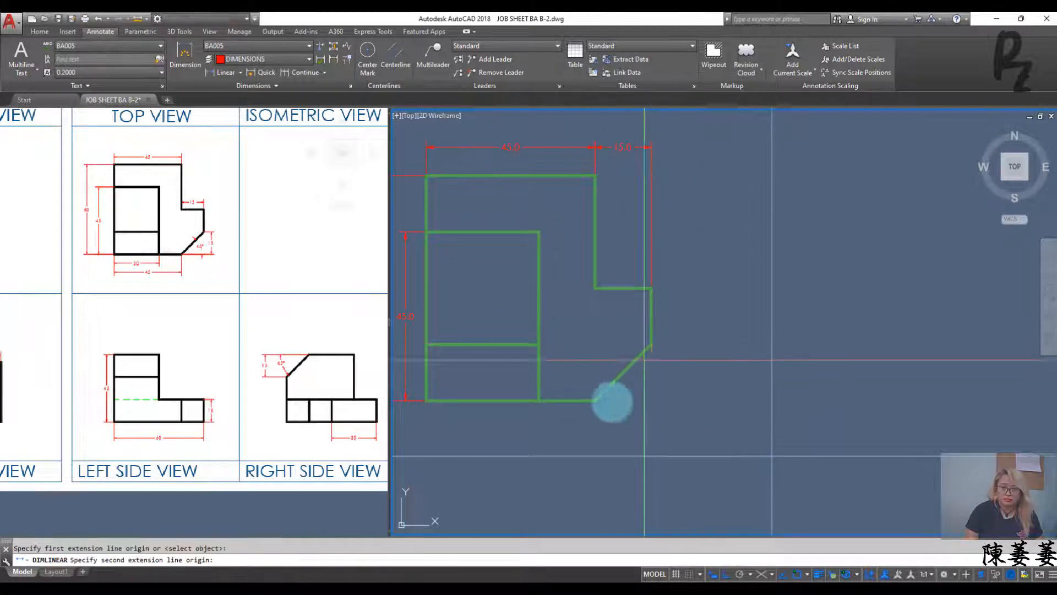
{"action": "left_click", "coordinate": [597, 399]}
{"action": "left_click", "coordinate": [678, 385]}
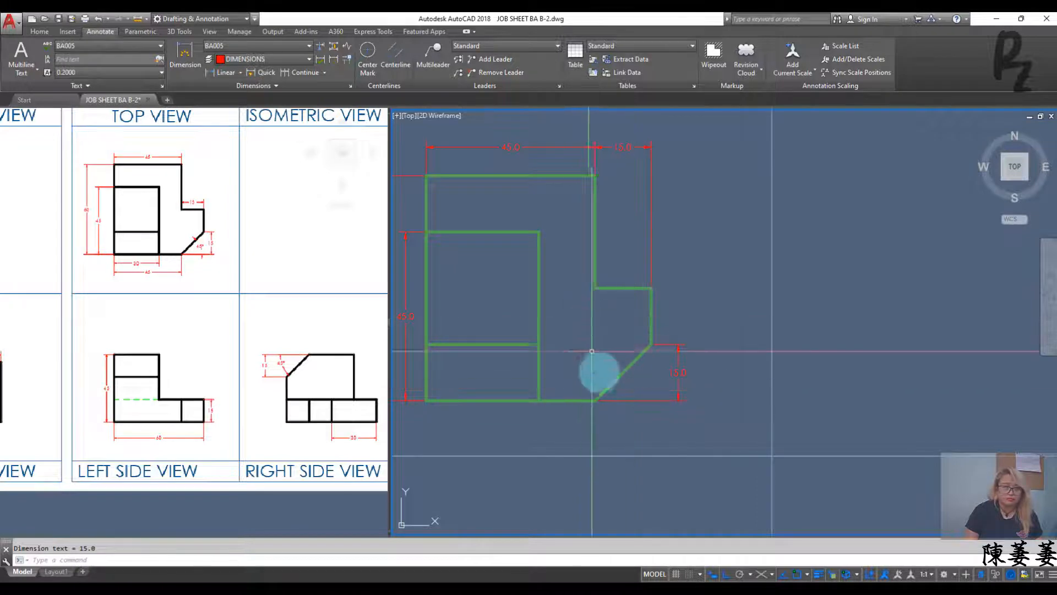
Step: Add stacked linear dimensions below the top view for the inner block's width and the whole bottom edge
{"action": "middle_click_drag", "start_coordinate": [632, 401], "coordinate": [683, 371]}
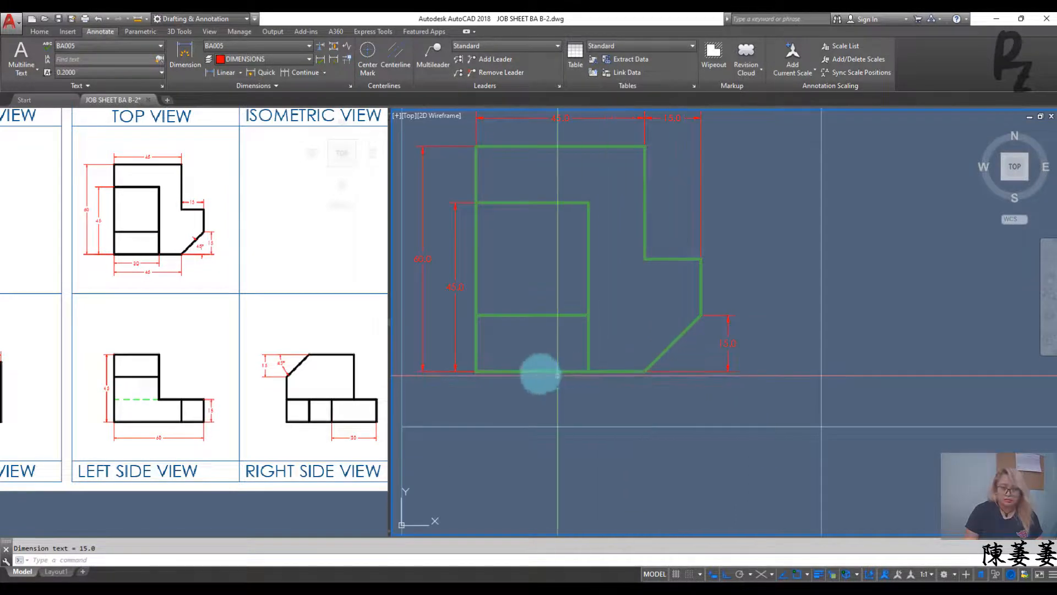
{"action": "key", "text": "Return"}
{"action": "left_click", "coordinate": [477, 371]}
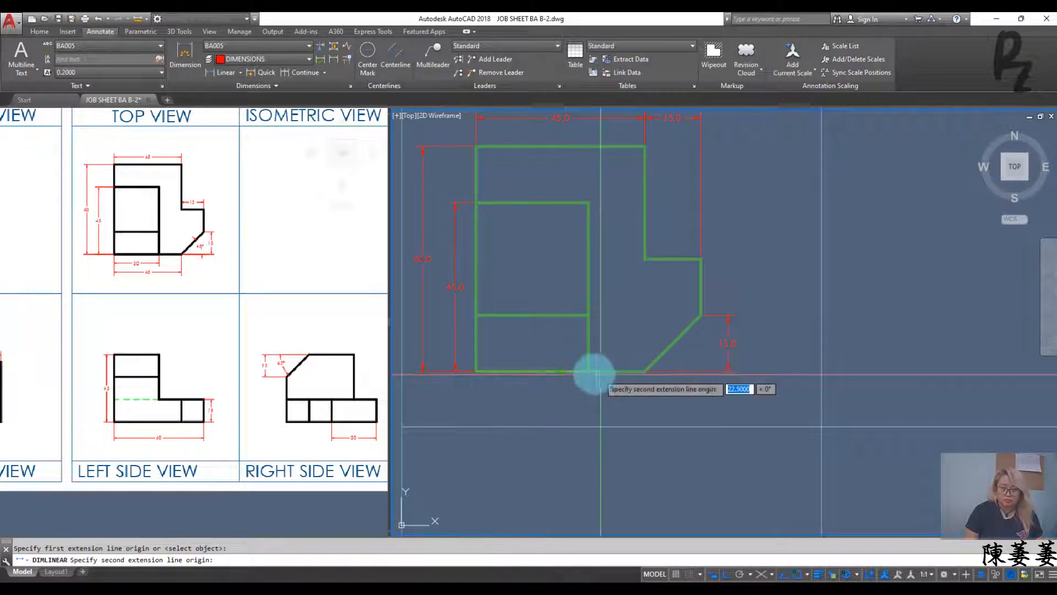
{"action": "key", "text": "Escape"}
{"action": "key", "text": "Return"}
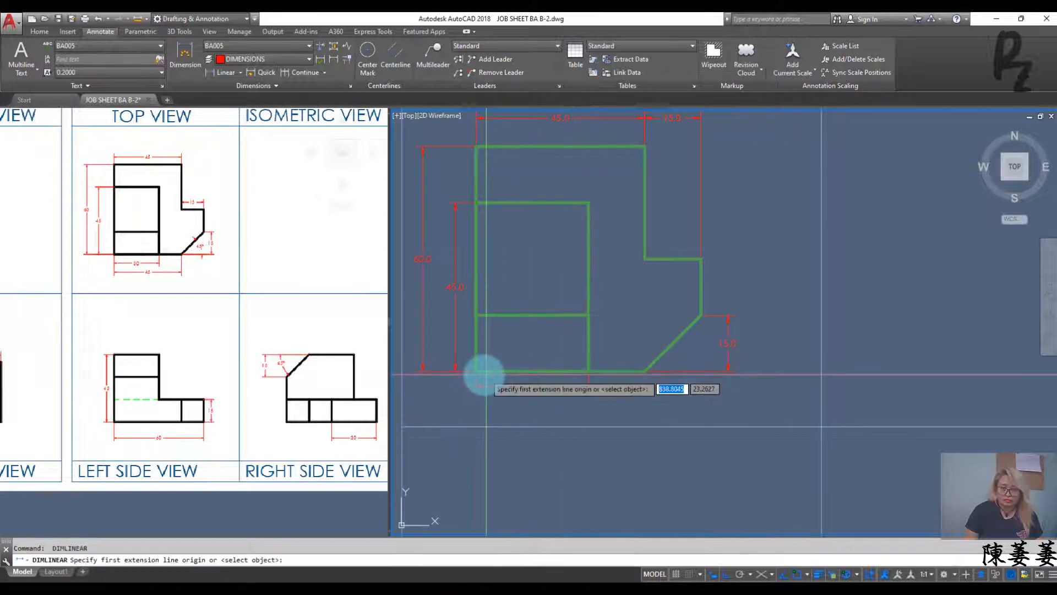
{"action": "left_click", "coordinate": [477, 370]}
{"action": "left_click", "coordinate": [645, 371]}
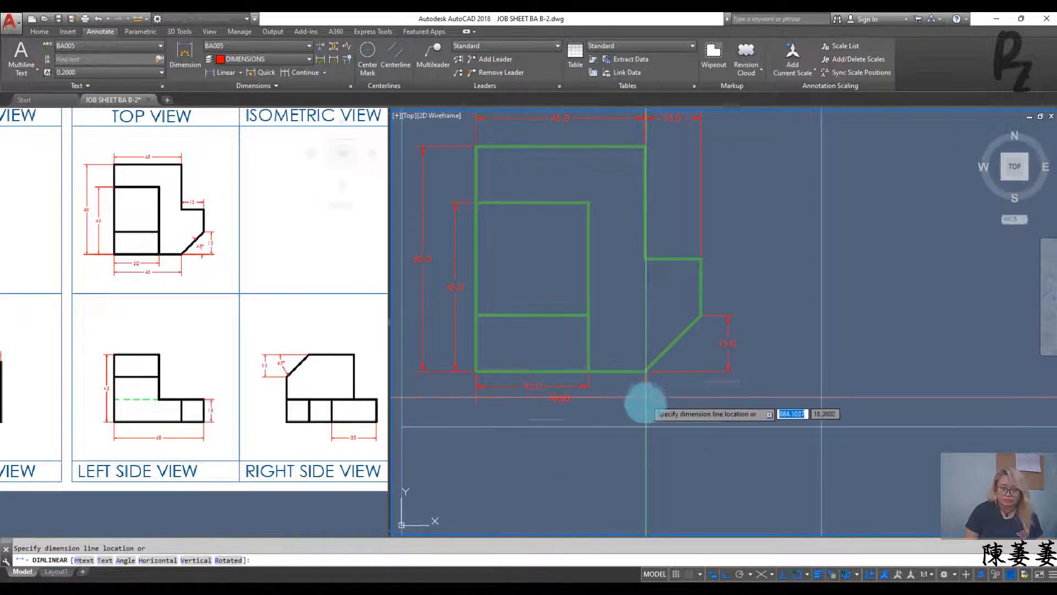
{"action": "left_click", "coordinate": [646, 406]}
Step: Place a vertical linear dimension for the overall height on the left of the left side view
{"action": "middle_click_drag", "start_coordinate": [644, 431], "coordinate": [688, 198]}
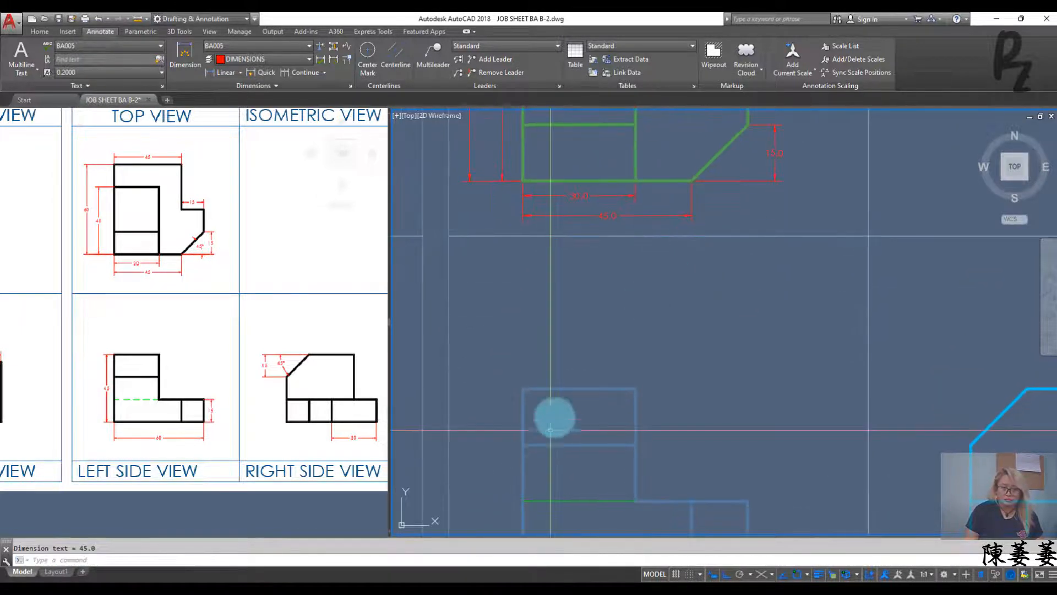
{"action": "middle_click_drag", "start_coordinate": [554, 417], "coordinate": [609, 324]}
{"action": "key", "text": "Return"}
{"action": "left_click", "coordinate": [577, 295]}
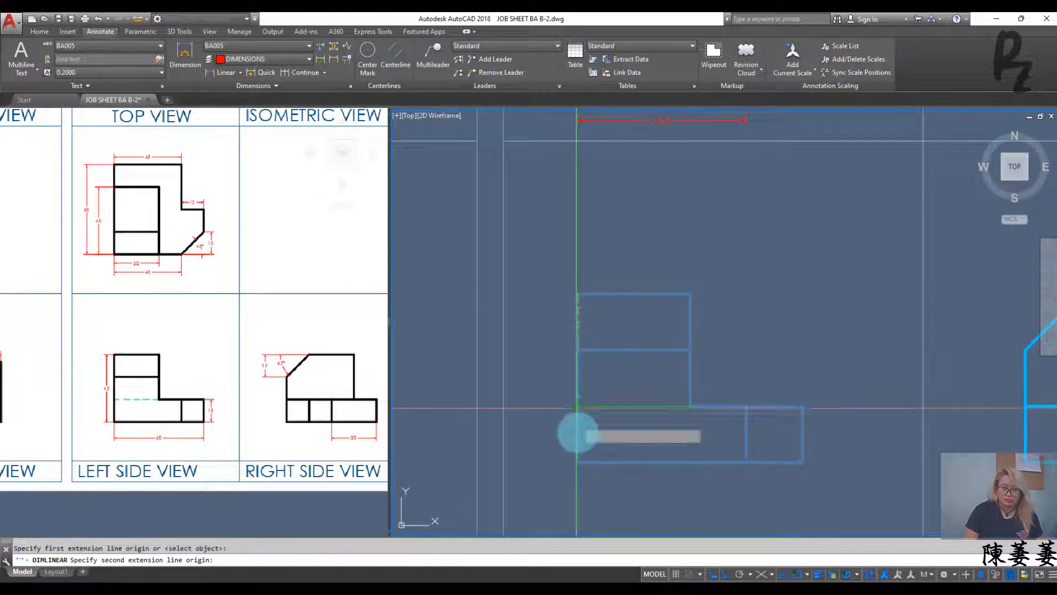
{"action": "left_click", "coordinate": [577, 461]}
{"action": "left_click", "coordinate": [542, 444]}
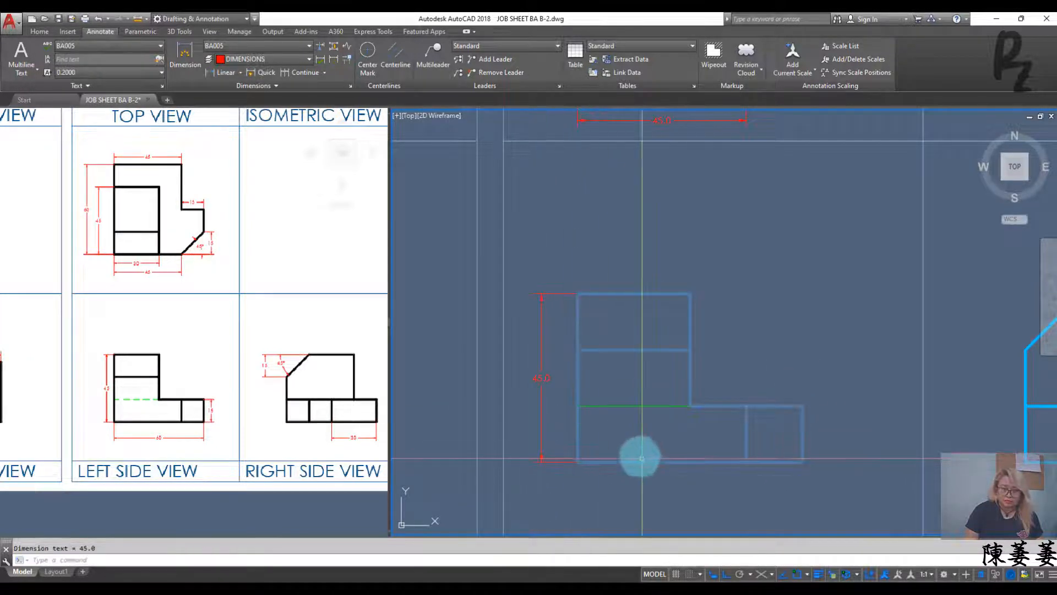
Step: Place a horizontal linear dimension for the overall width below the left side view
{"action": "middle_click_drag", "start_coordinate": [637, 455], "coordinate": [606, 371]}
{"action": "key", "text": "Return"}
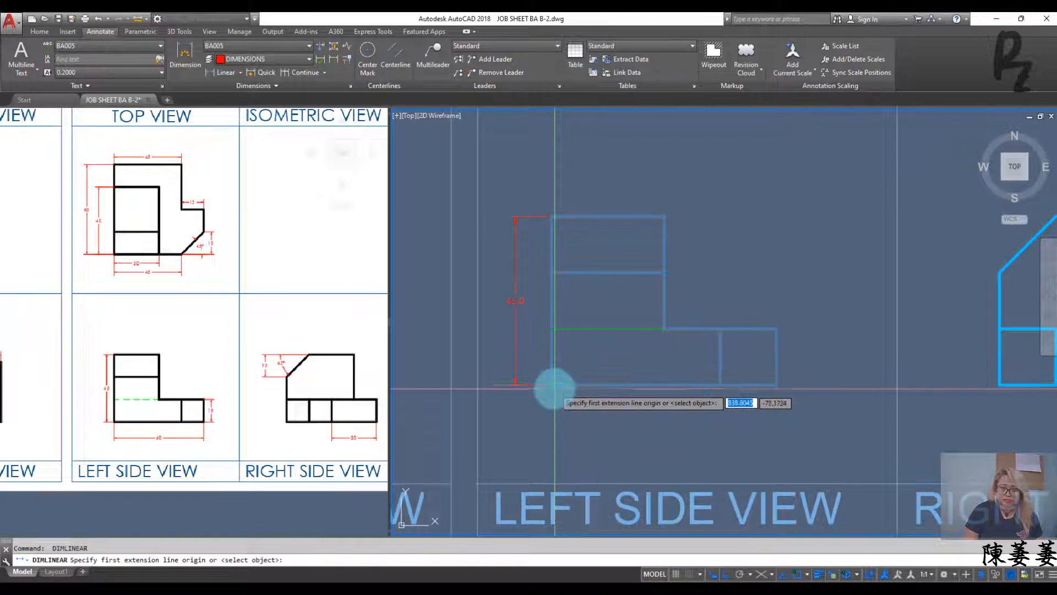
{"action": "left_click", "coordinate": [553, 386]}
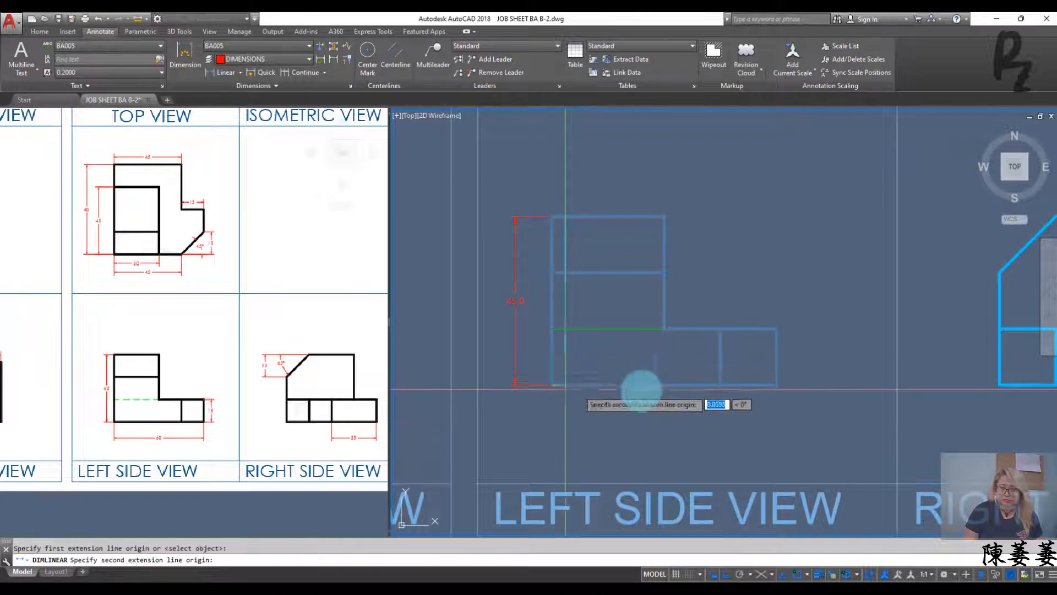
{"action": "left_click", "coordinate": [777, 385]}
{"action": "left_click", "coordinate": [770, 414]}
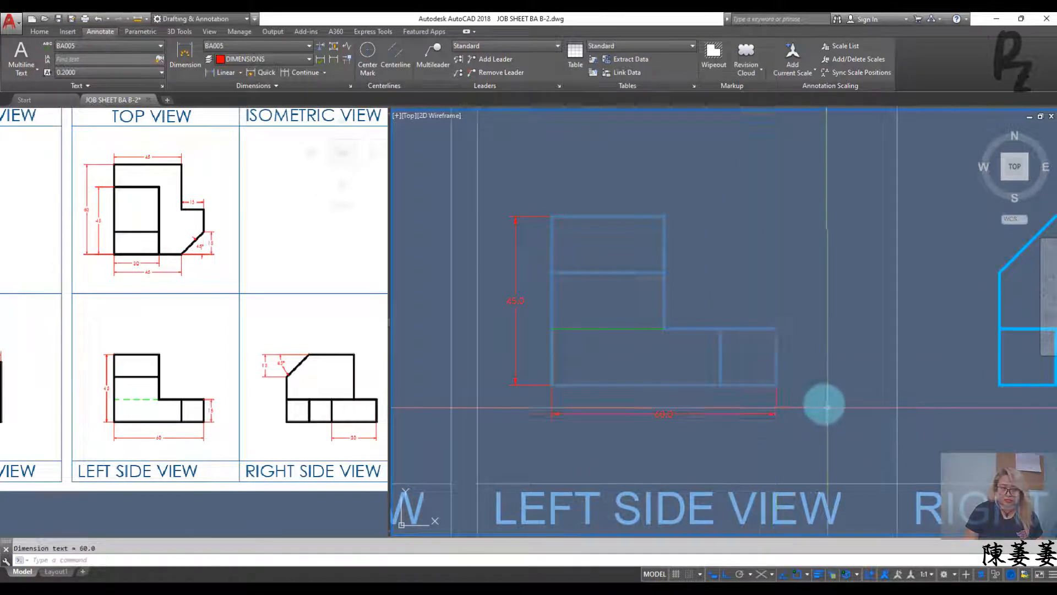
Step: Dimension the base's height at the right end of the left side view
{"action": "middle_click_drag", "start_coordinate": [825, 408], "coordinate": [657, 426]}
{"action": "key", "text": "Return"}
{"action": "left_click", "coordinate": [608, 406]}
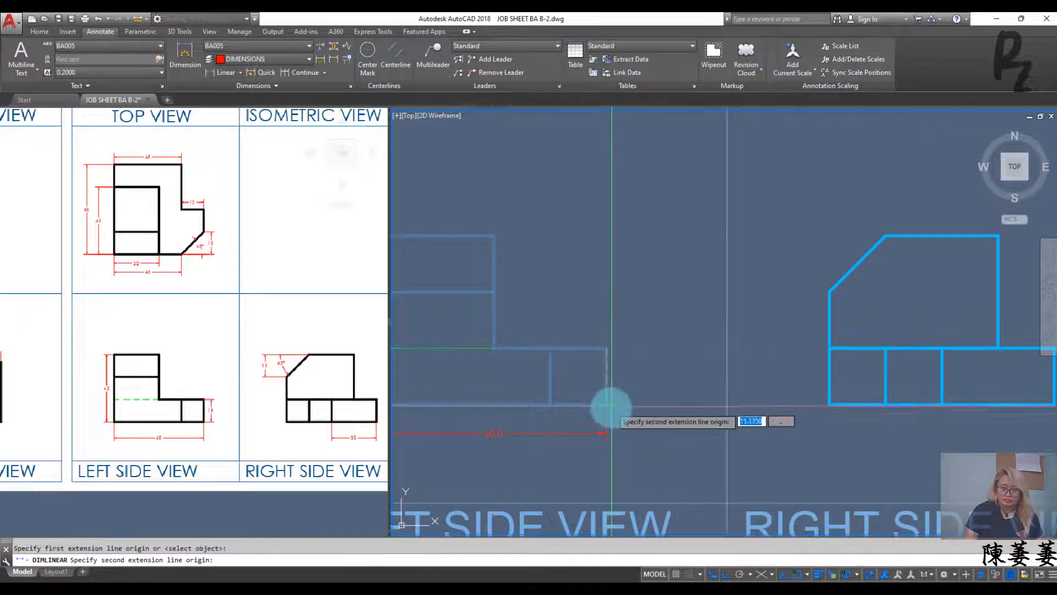
{"action": "left_click", "coordinate": [608, 406]}
{"action": "left_click", "coordinate": [637, 405]}
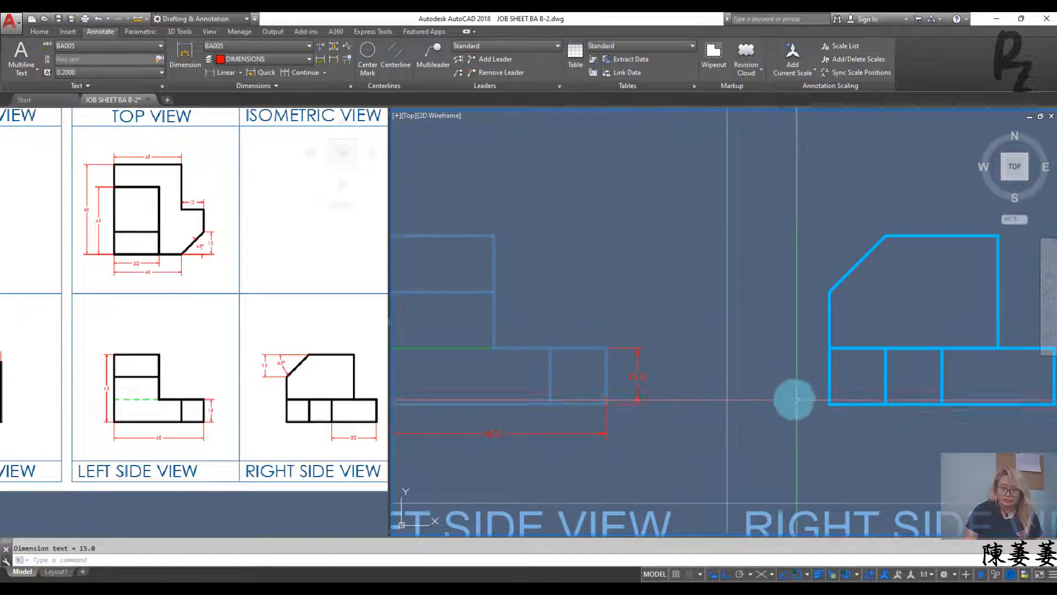
Step: Dimension the vertical height of the right side view's slanted edge, placing the dimension to its left
{"action": "middle_click_drag", "start_coordinate": [795, 399], "coordinate": [590, 425]}
{"action": "key", "text": "Return"}
{"action": "key", "text": "Return"}
{"action": "left_click", "coordinate": [645, 296]}
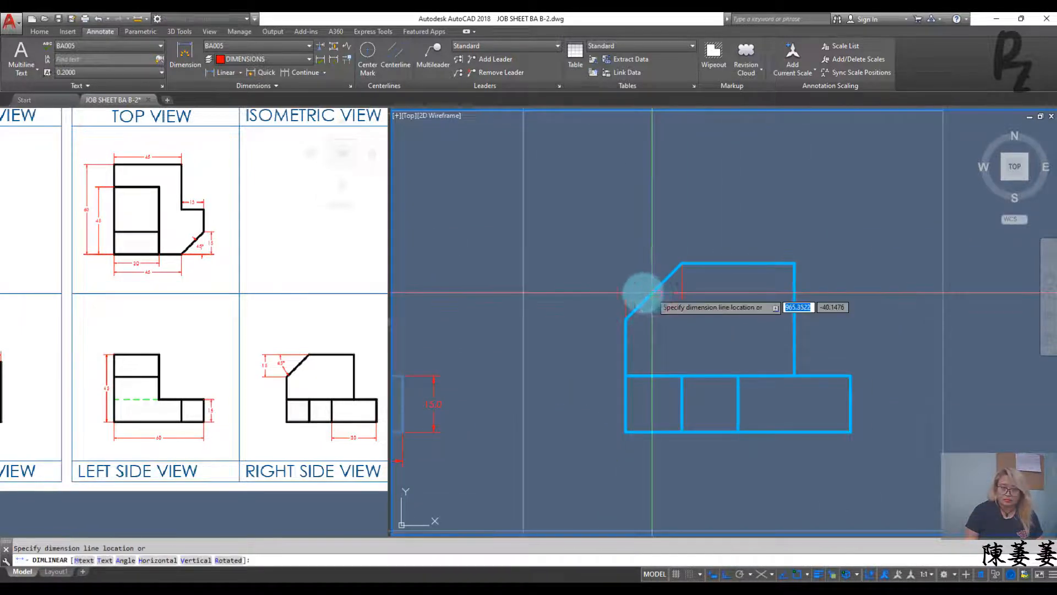
{"action": "left_click", "coordinate": [582, 289]}
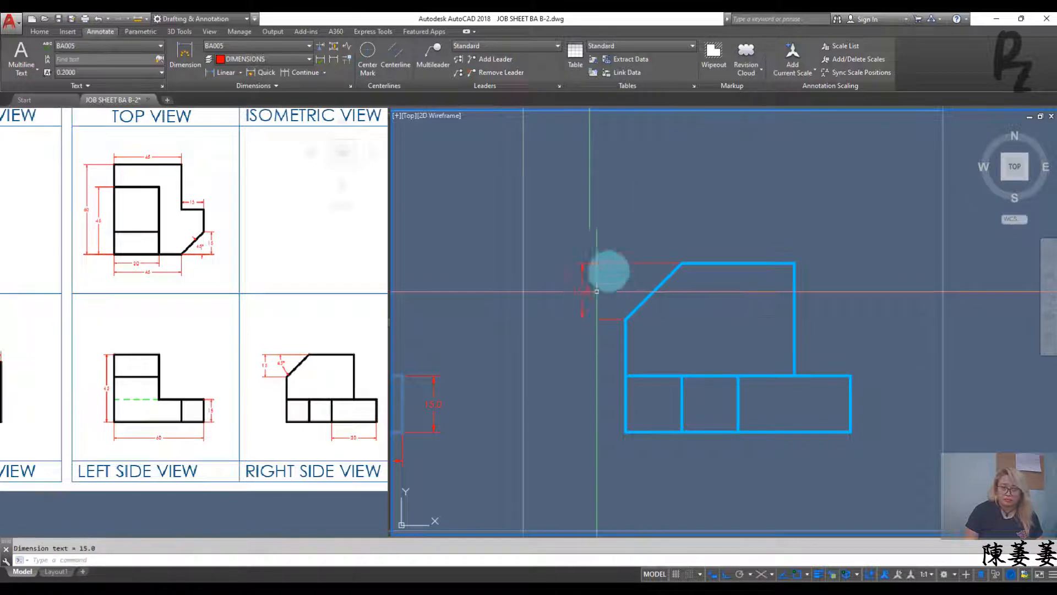
Step: Dimension the width of the rightmost base segment below the right side view
{"action": "key", "text": "Return"}
{"action": "left_click", "coordinate": [738, 431]}
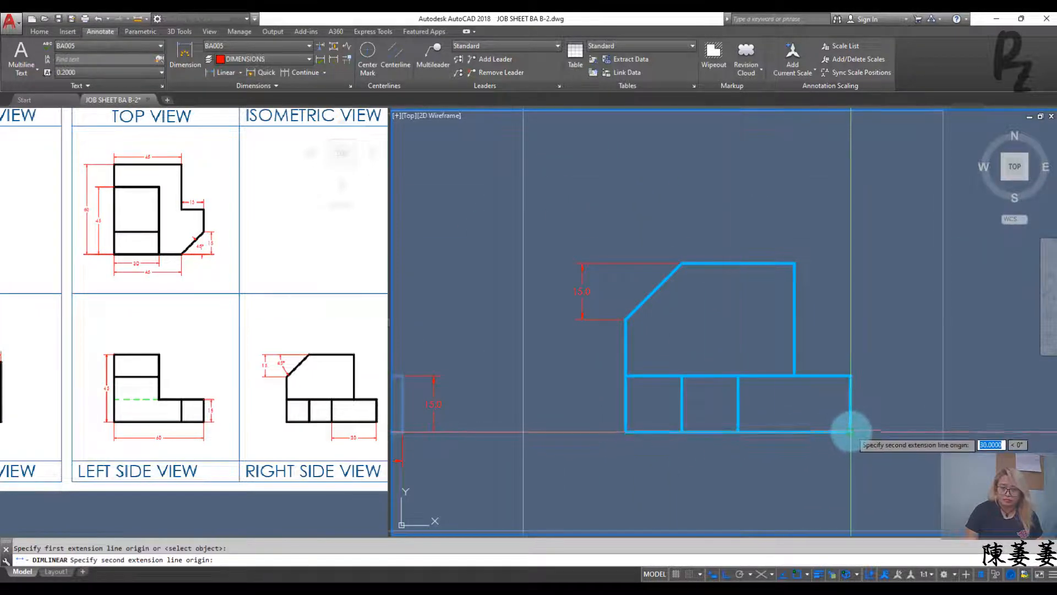
{"action": "left_click", "coordinate": [851, 432]}
{"action": "left_click", "coordinate": [843, 460]}
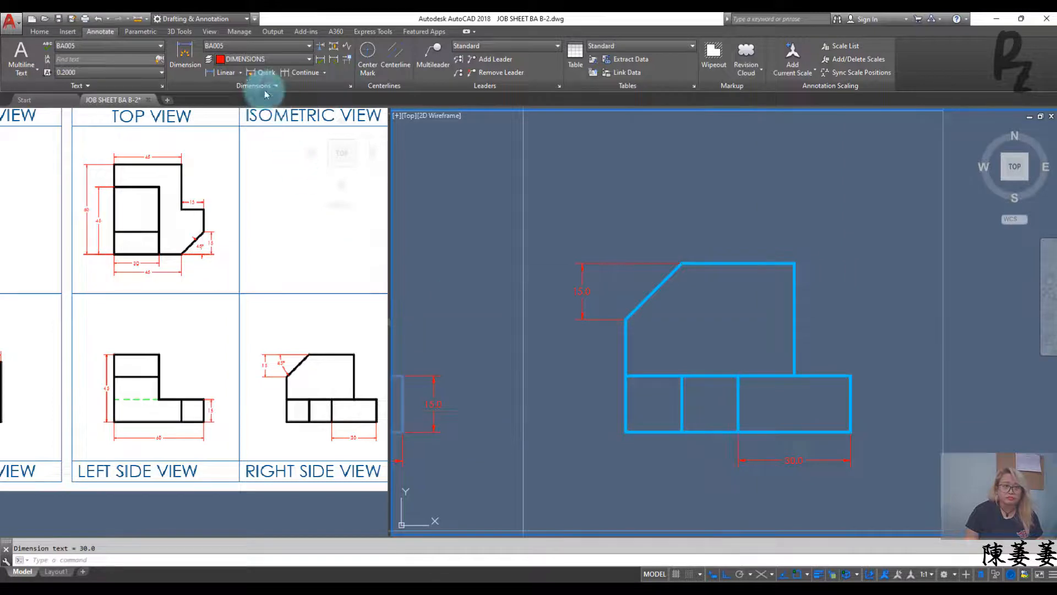
Step: Add an angular dimension between the top view's bottom edge and its chamfered corner line
{"action": "left_click", "coordinate": [241, 72]}
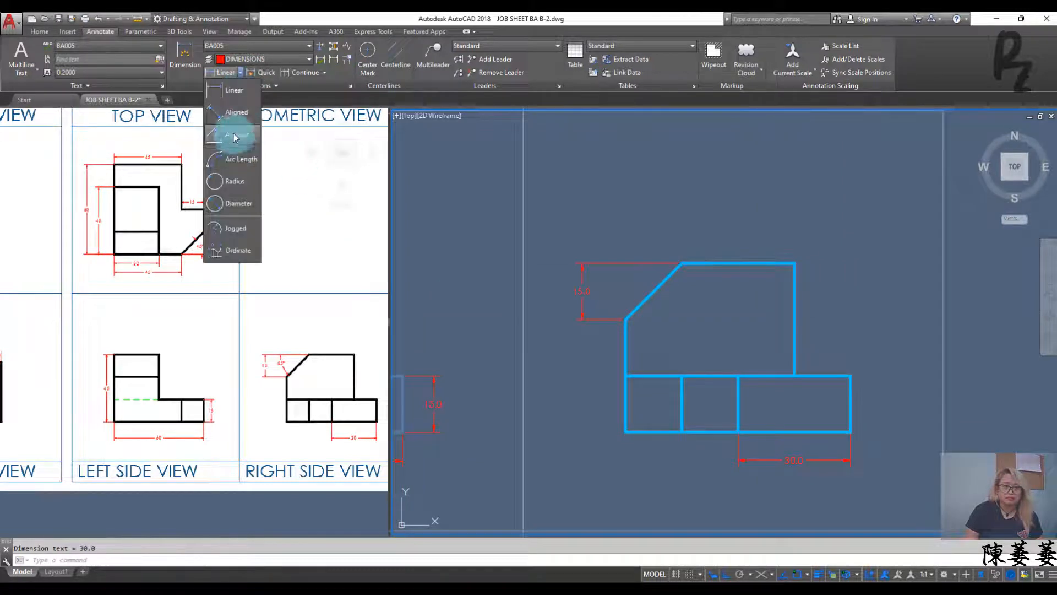
{"action": "left_click", "coordinate": [235, 137]}
{"action": "middle_click_drag", "start_coordinate": [456, 247], "coordinate": [794, 379]}
{"action": "middle_click_drag", "start_coordinate": [740, 210], "coordinate": [679, 316]}
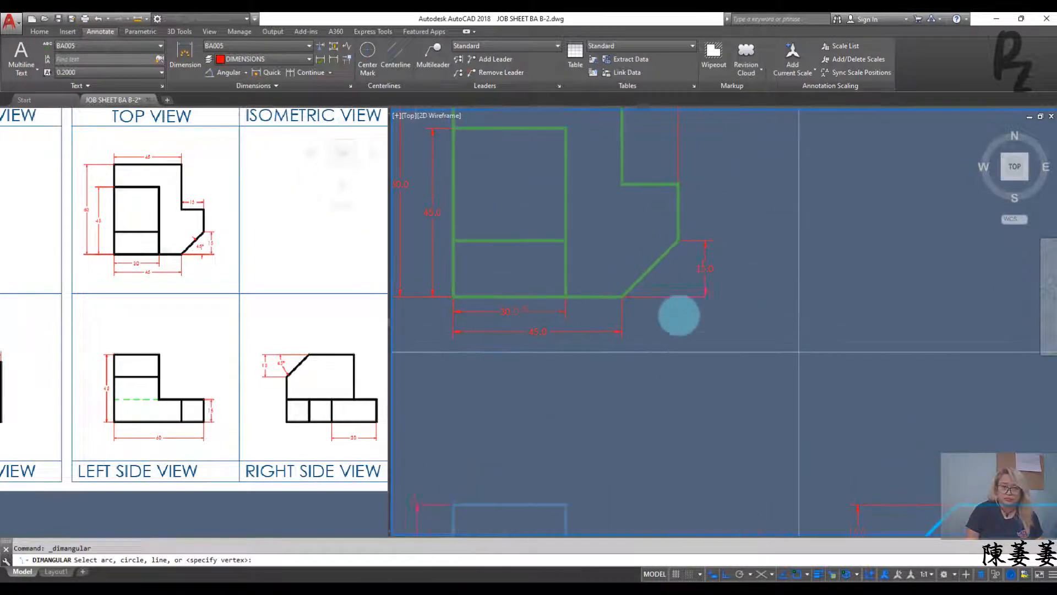
{"action": "left_click", "coordinate": [594, 296]}
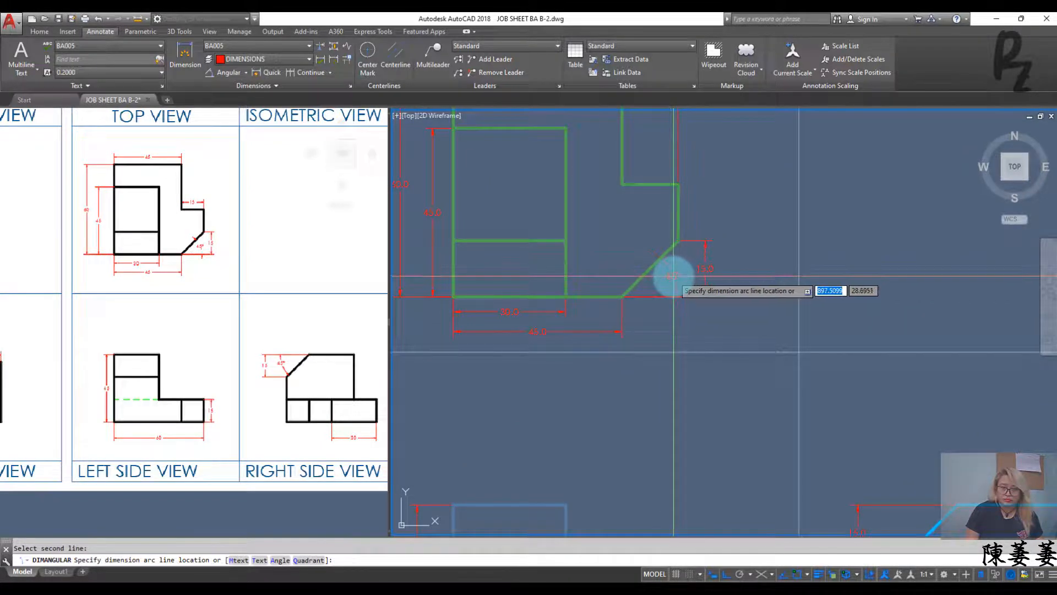
{"action": "left_click", "coordinate": [673, 277]}
Step: Add an angular dimension between the right side view's top edge and its slanted edge
{"action": "scroll", "coordinate": [693, 329], "scroll_direction": "down", "scroll_amount": 5}
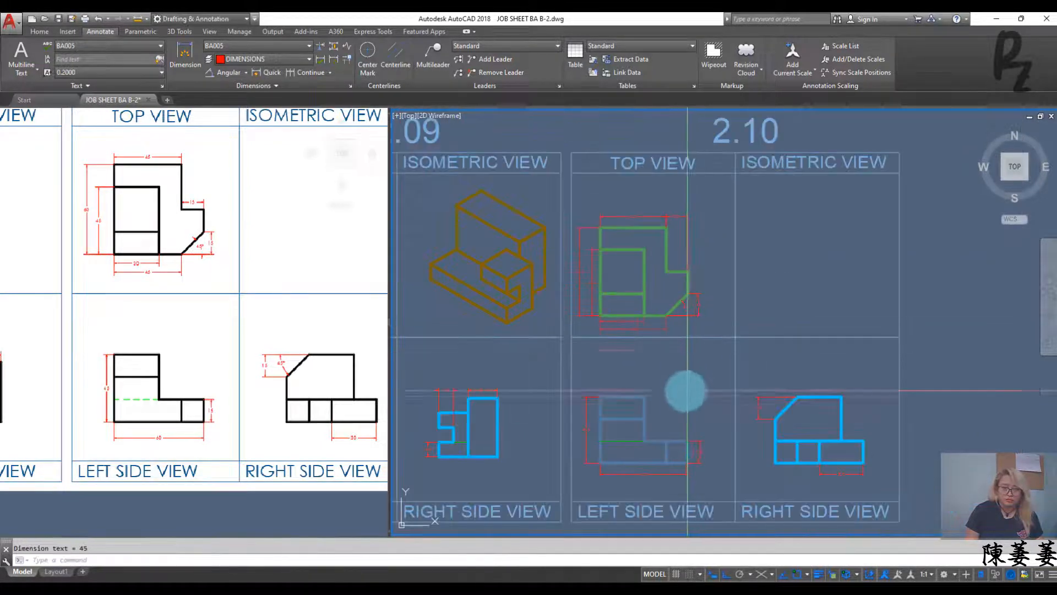
{"action": "scroll", "coordinate": [637, 338], "scroll_direction": "up", "scroll_amount": 6}
{"action": "key", "text": "Return"}
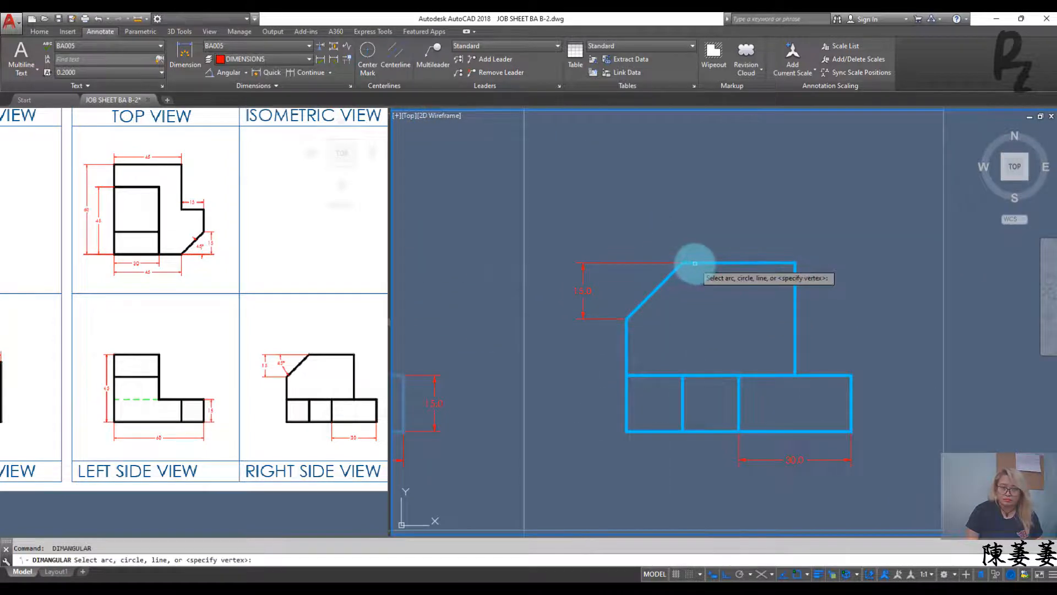
{"action": "left_click", "coordinate": [692, 262]}
{"action": "left_click", "coordinate": [657, 282]}
{"action": "left_click", "coordinate": [629, 287]}
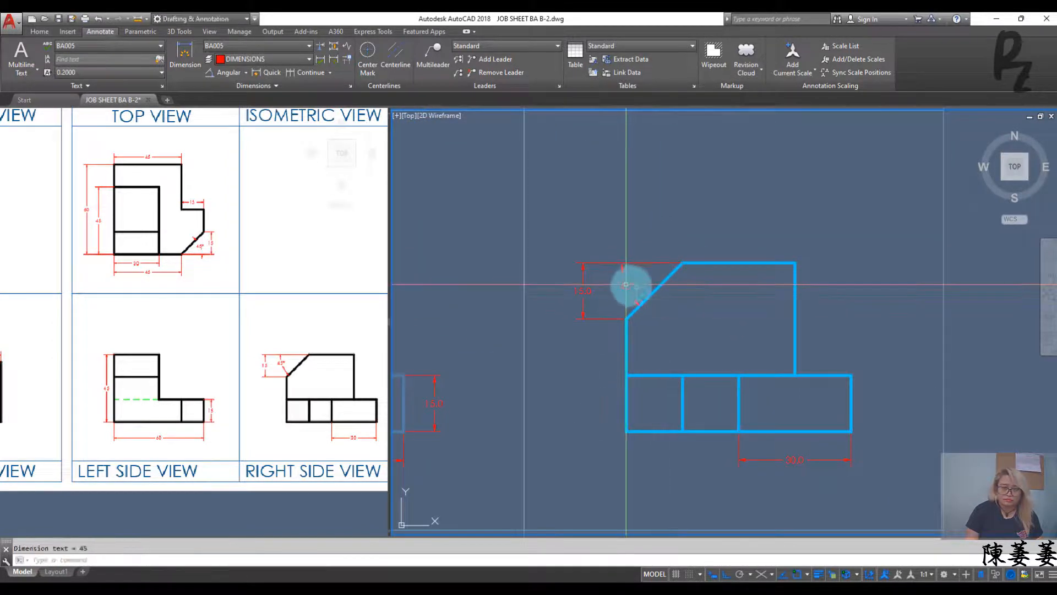
Step: Turn on isometric drafting and make ISOMETRIC the current layer
{"action": "scroll", "coordinate": [683, 312], "scroll_direction": "down", "scroll_amount": 5}
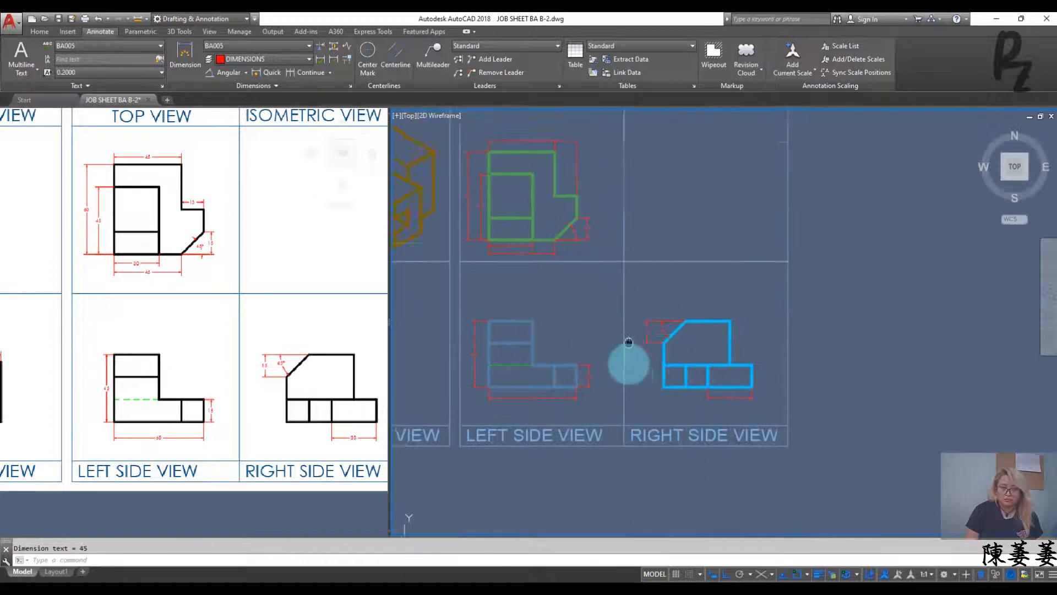
{"action": "scroll", "coordinate": [622, 374], "scroll_direction": "up", "scroll_amount": 2}
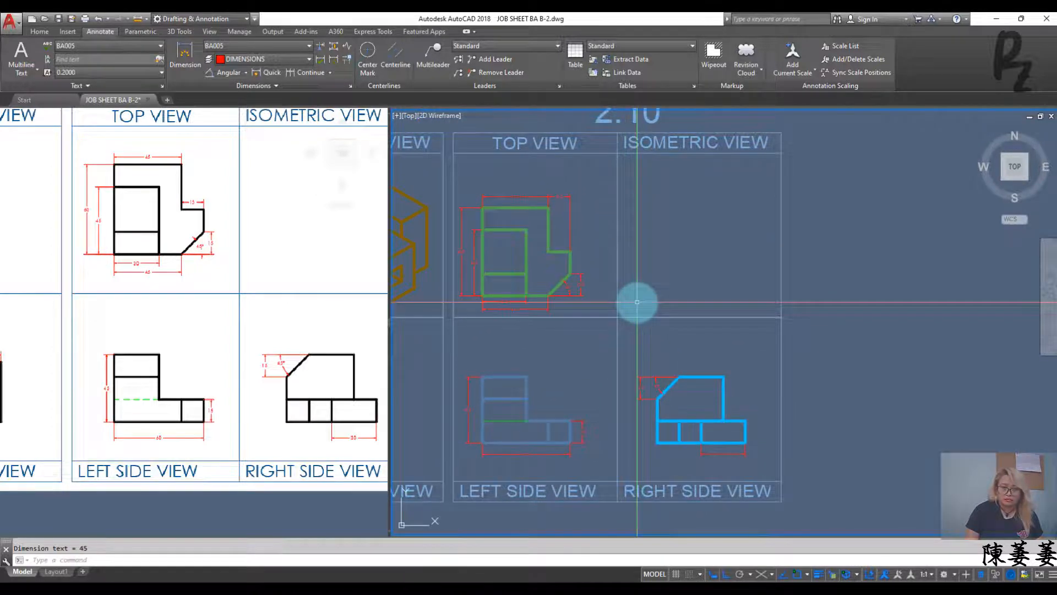
{"action": "left_click", "coordinate": [760, 573]}
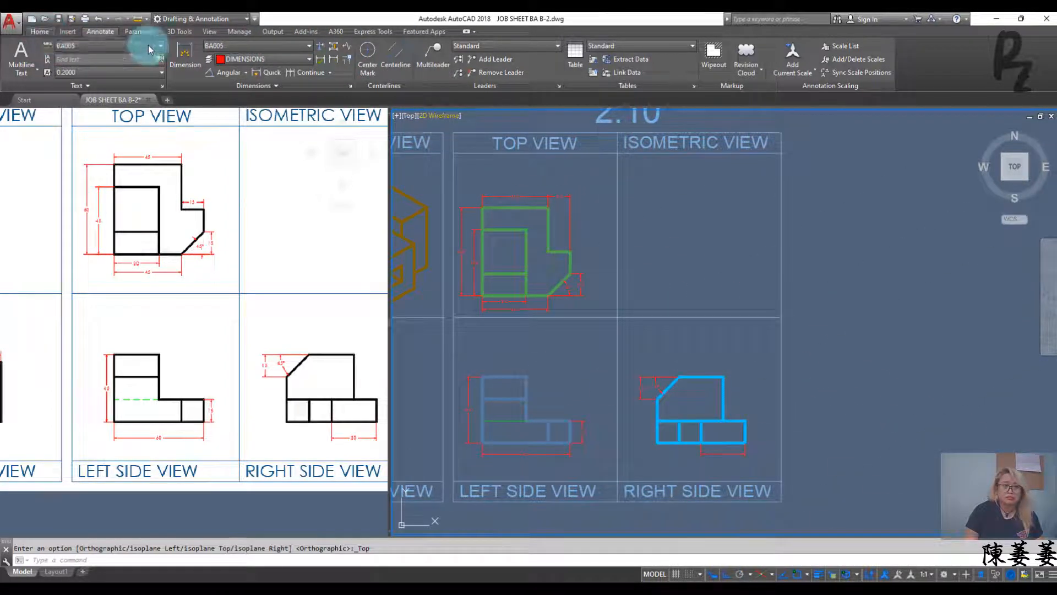
{"action": "left_click", "coordinate": [465, 46]}
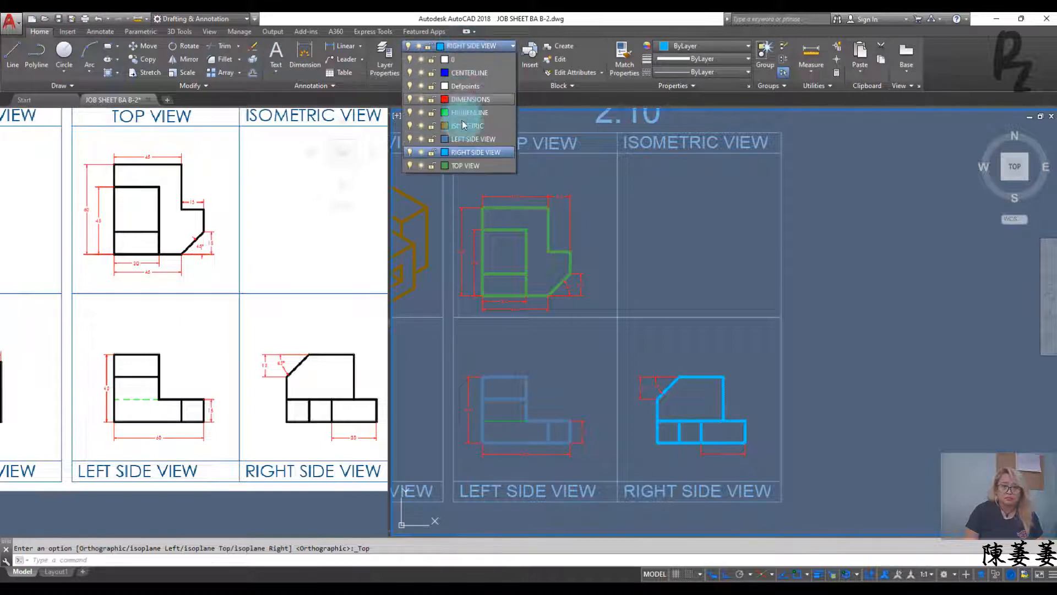
{"action": "left_click", "coordinate": [461, 127]}
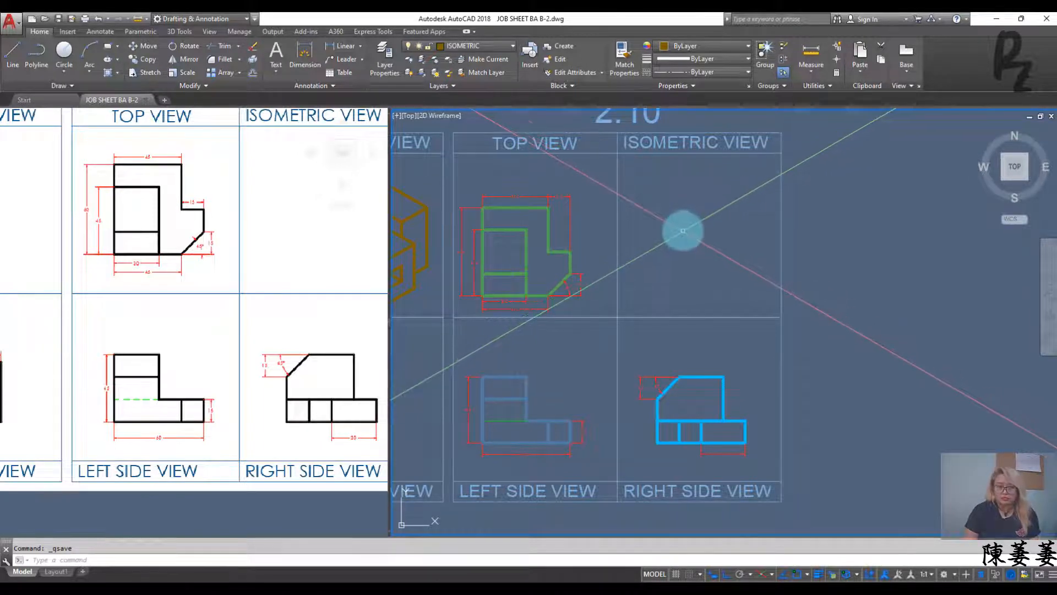
Step: Draw the base's isometric outline in the ISOMETRIC VIEW cell with edges of 45, 60, 45, 30 and 15, closed by a chamfer line
{"action": "type", "text": "l"}
{"action": "key", "text": "Return"}
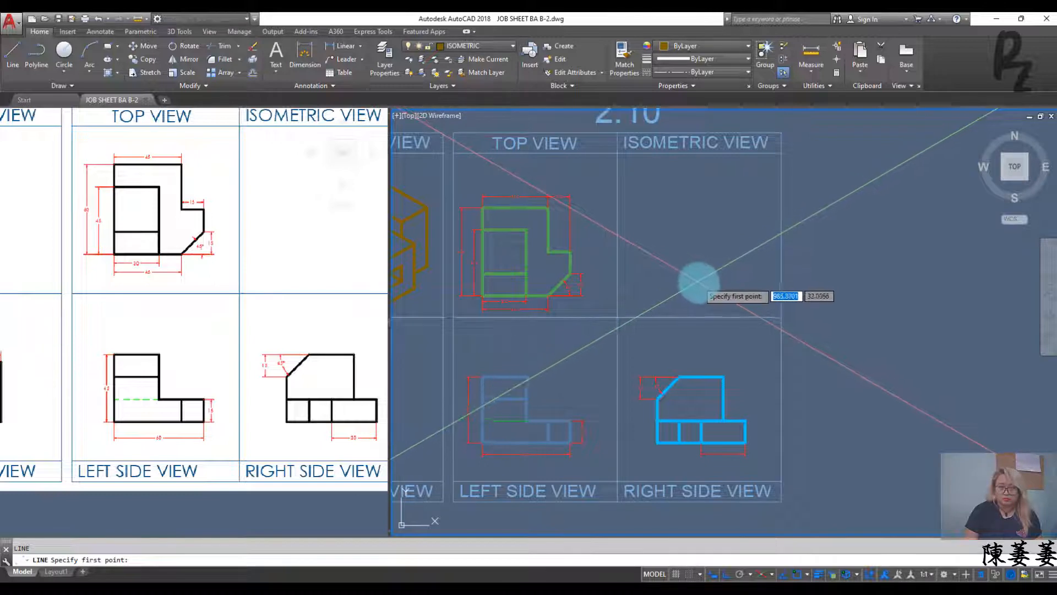
{"action": "left_click", "coordinate": [695, 275]}
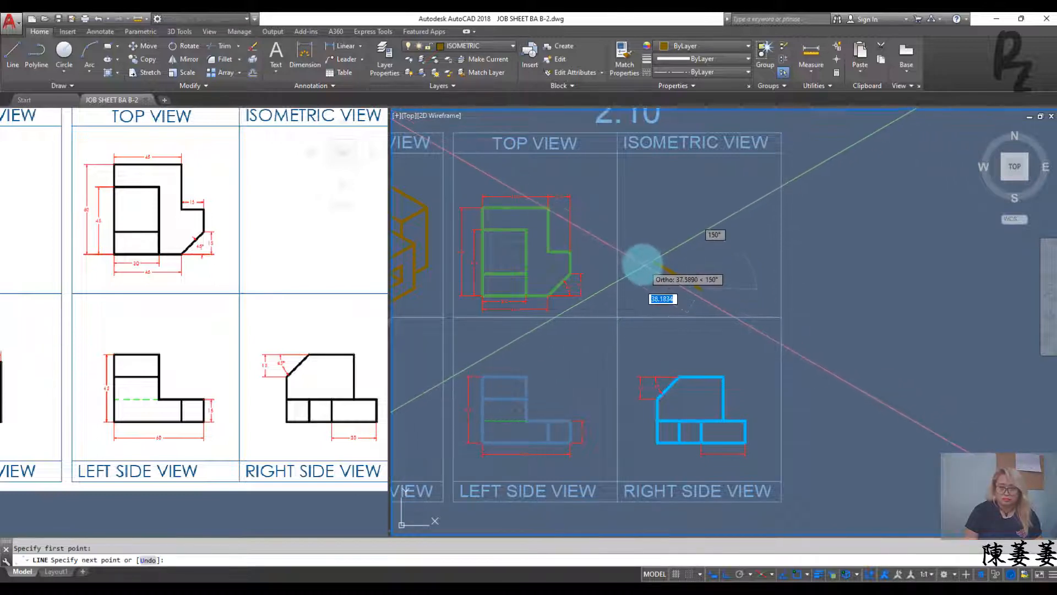
{"action": "type", "text": "45"}
{"action": "key", "text": "Return"}
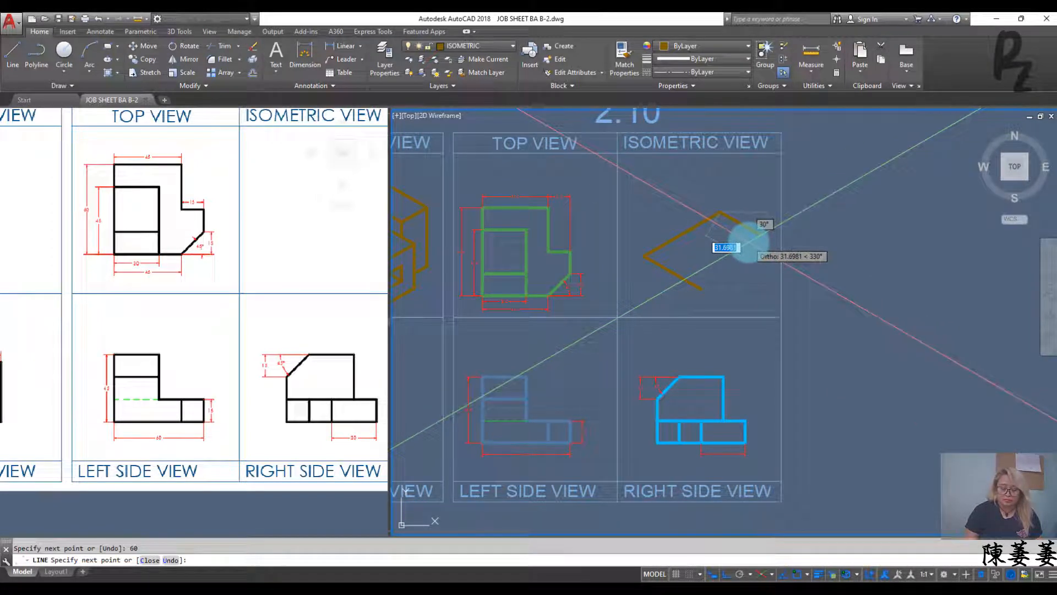
{"action": "key", "text": "Return"}
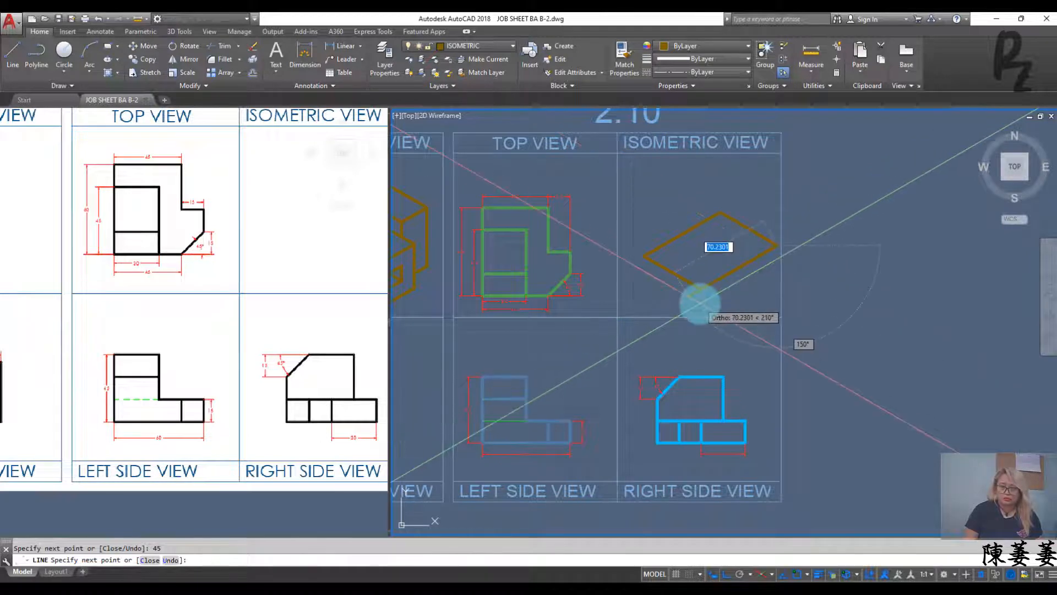
{"action": "type", "text": "20"}
{"action": "key", "text": "Return"}
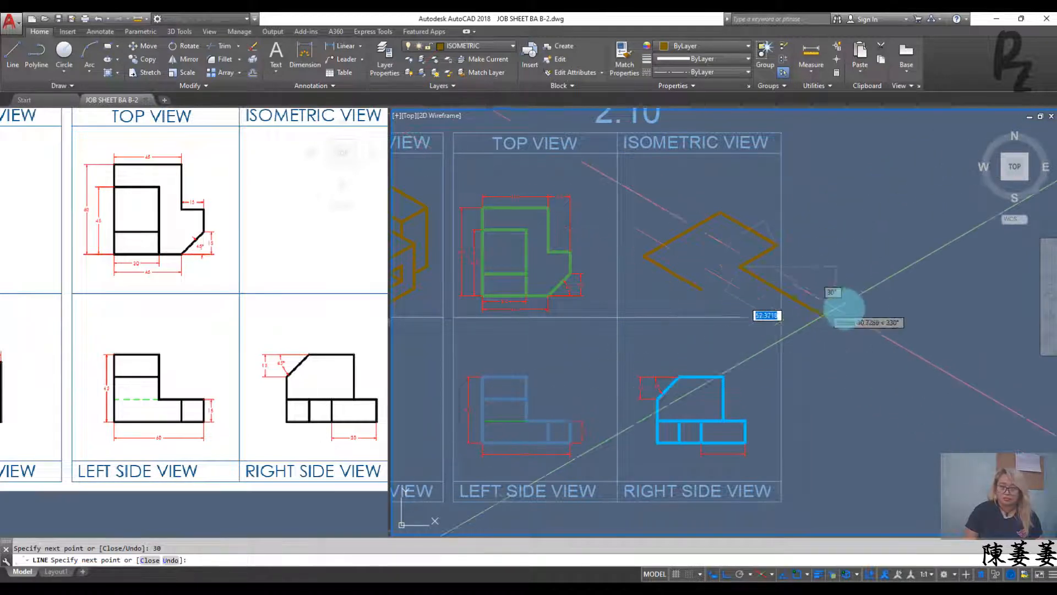
{"action": "type", "text": "15"}
{"action": "key", "text": "Return"}
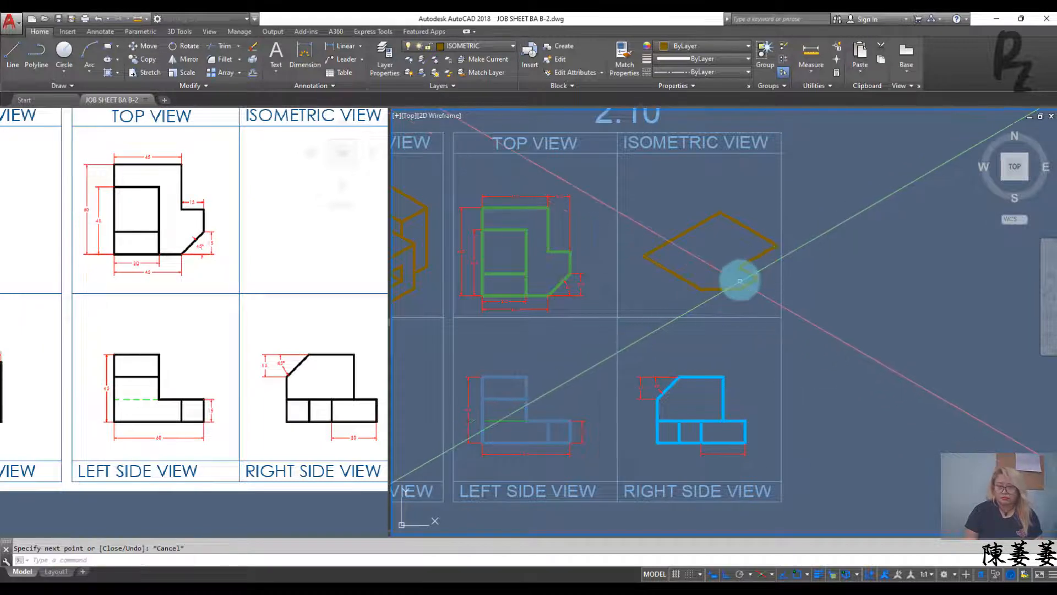
{"action": "key", "text": "Escape"}
Step: Move the whole base outline slightly up and left within the ISOMETRIC VIEW cell, with ortho off
{"action": "scroll", "coordinate": [592, 226], "scroll_direction": "up", "scroll_amount": 4}
{"action": "left_click", "coordinate": [506, 163]}
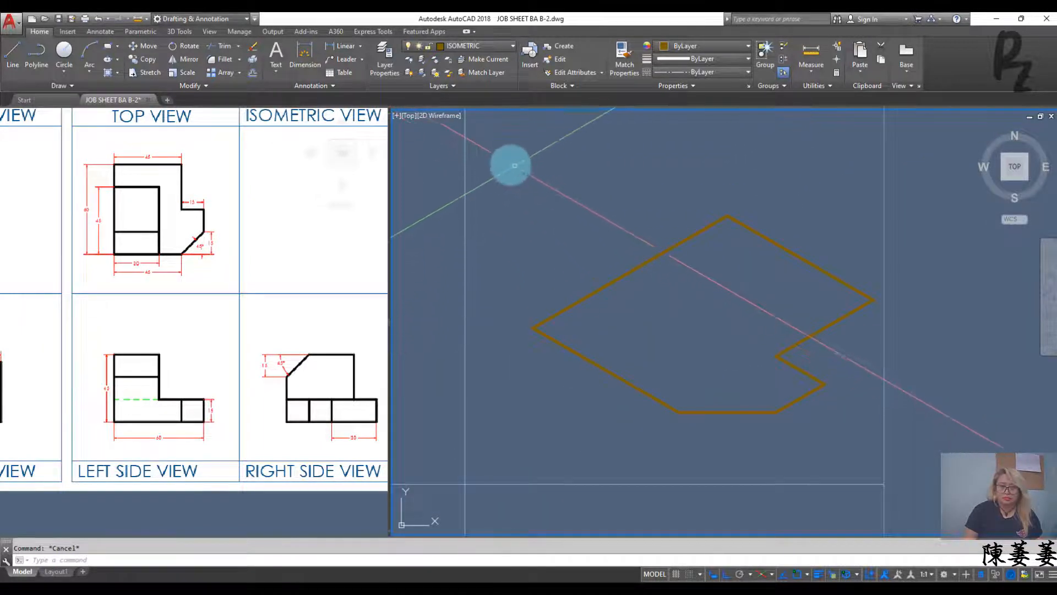
{"action": "left_click", "coordinate": [924, 444]}
{"action": "left_click", "coordinate": [824, 572]}
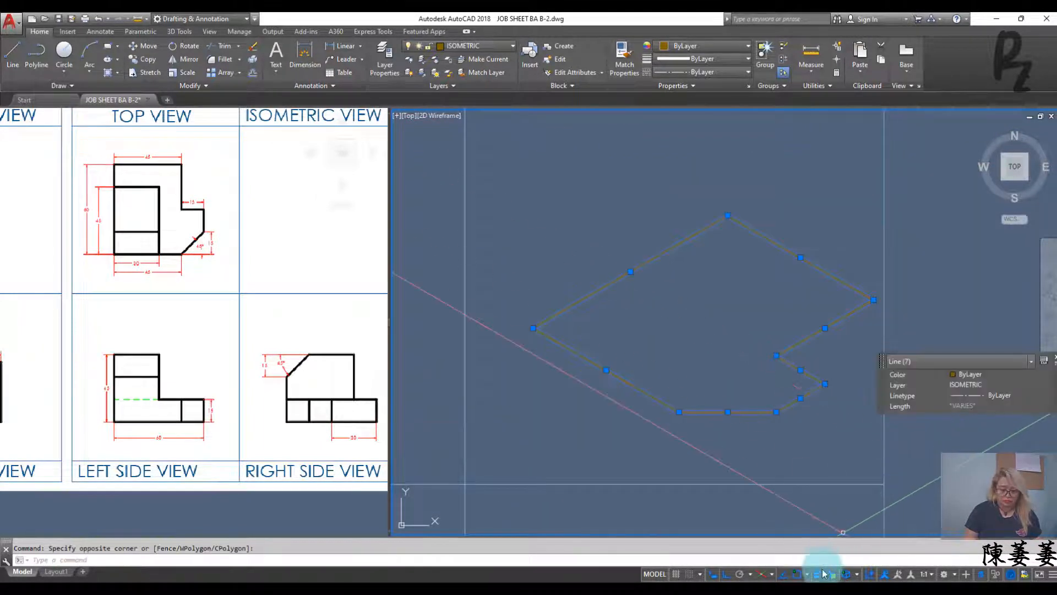
{"action": "key", "text": "Return"}
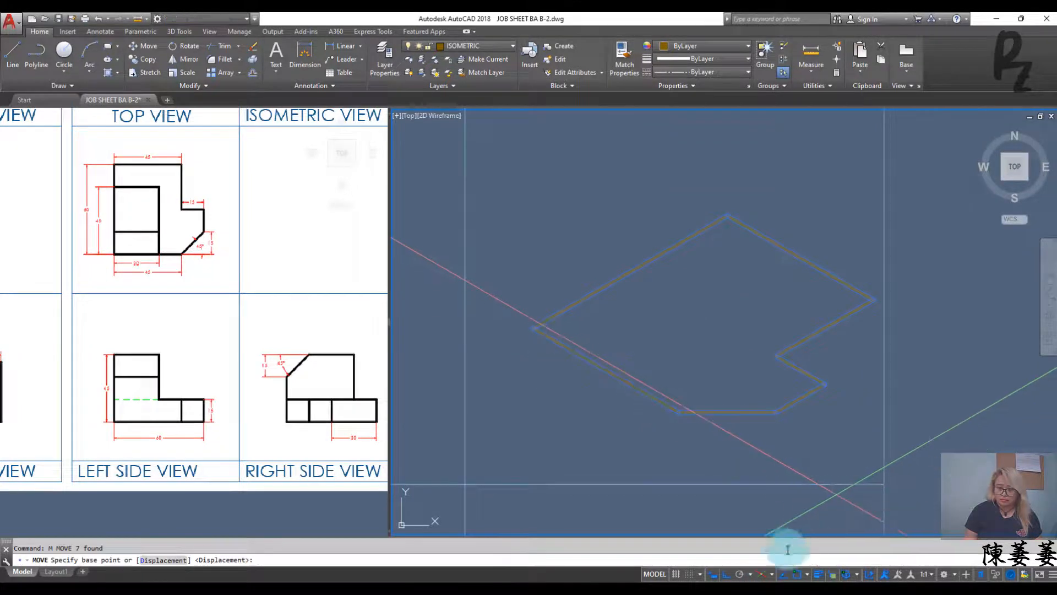
{"action": "left_click", "coordinate": [726, 573]}
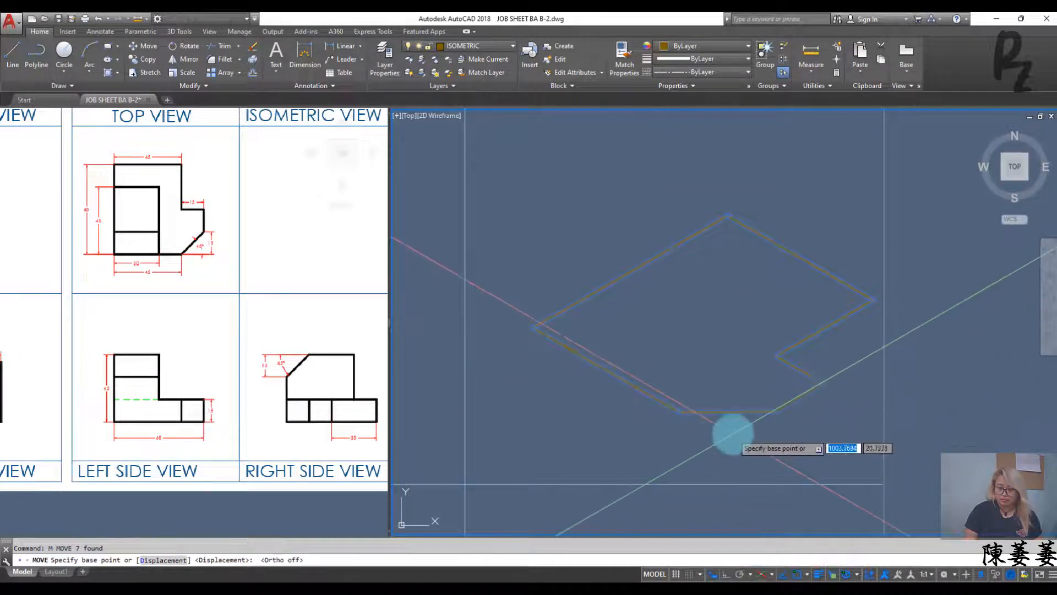
{"action": "left_click", "coordinate": [741, 424]}
{"action": "left_click", "coordinate": [701, 399]}
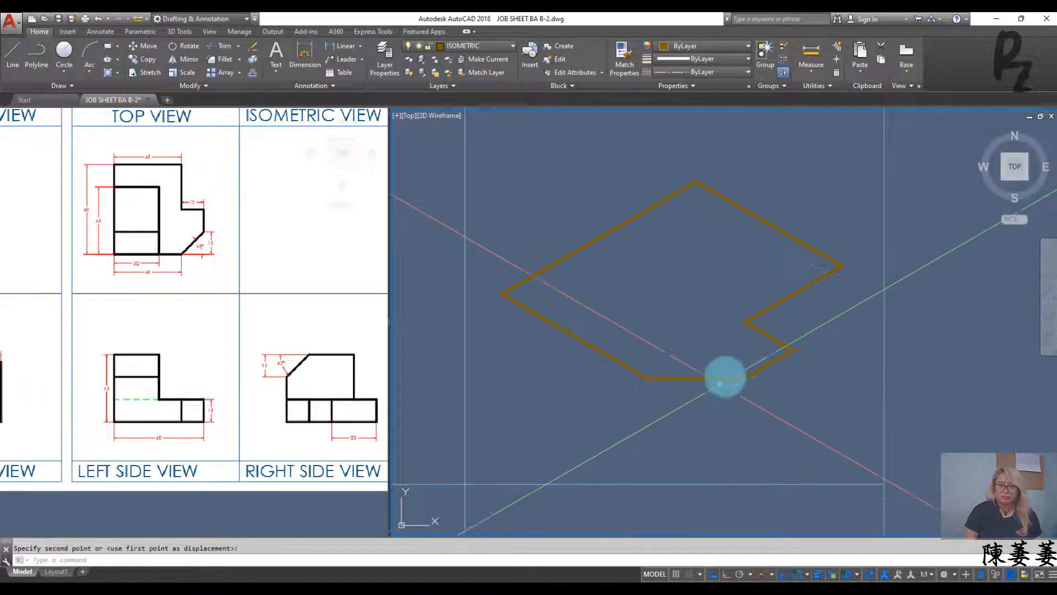
{"action": "key", "text": "Escape"}
Step: Copy the five front and right edges of the base outline 15 straight down in the right isoplane
{"action": "middle_click_drag", "start_coordinate": [710, 357], "coordinate": [749, 442]}
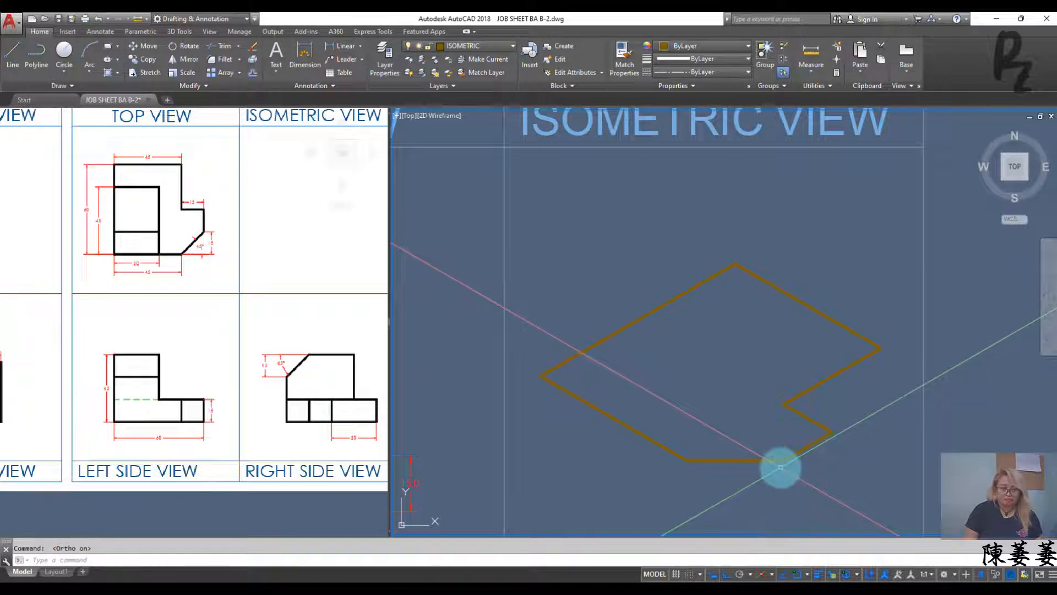
{"action": "middle_click_drag", "start_coordinate": [763, 462], "coordinate": [765, 355]}
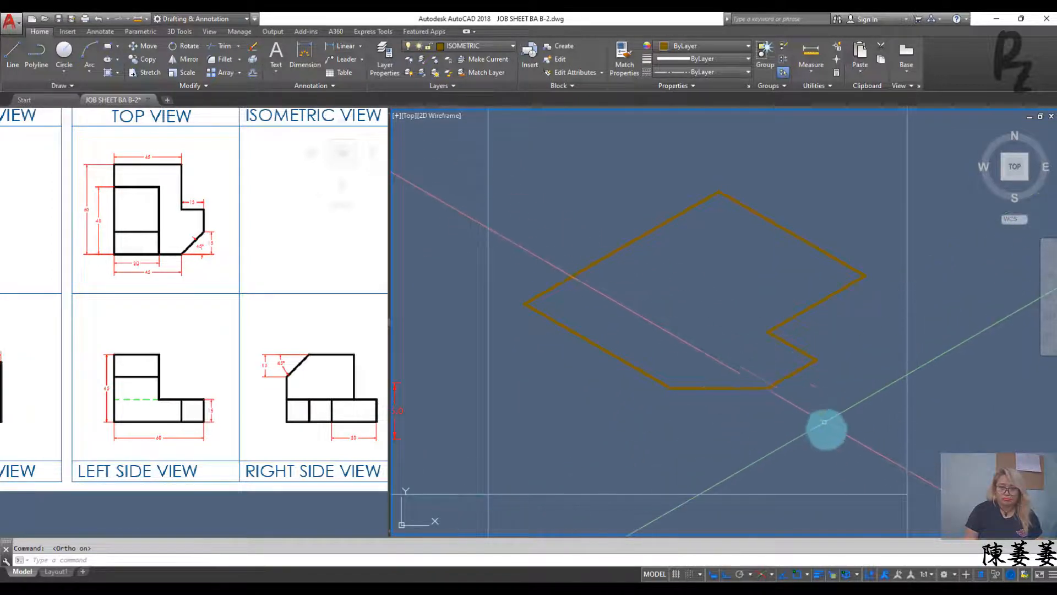
{"action": "left_click", "coordinate": [827, 430]}
{"action": "left_click", "coordinate": [606, 317]}
{"action": "type", "text": "c"}
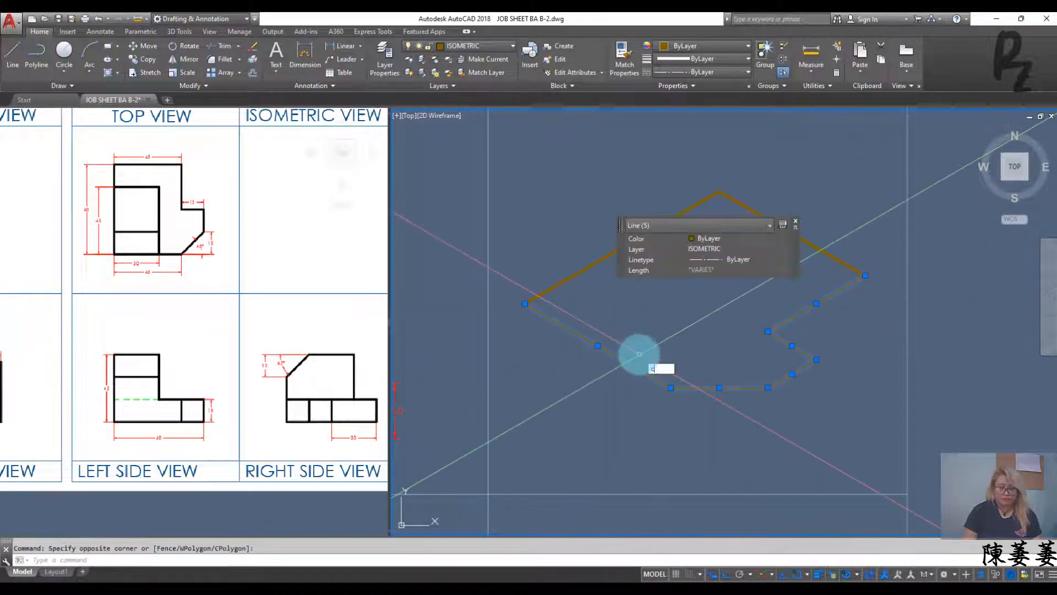
{"action": "type", "text": "o"}
{"action": "key", "text": "Return"}
{"action": "left_click", "coordinate": [526, 302]}
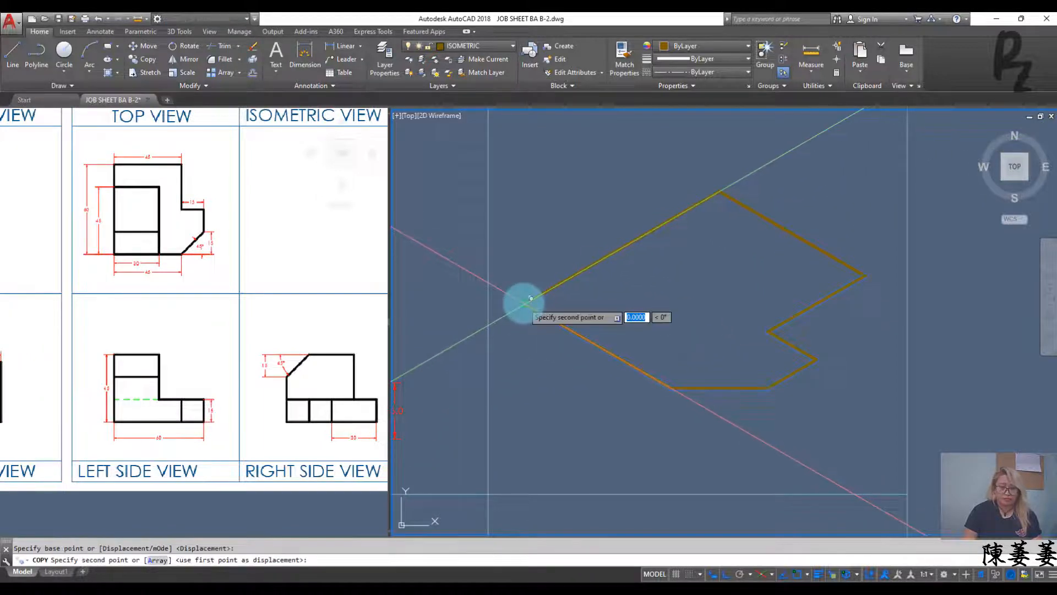
{"action": "key", "text": "F5"}
{"action": "key", "text": "Return"}
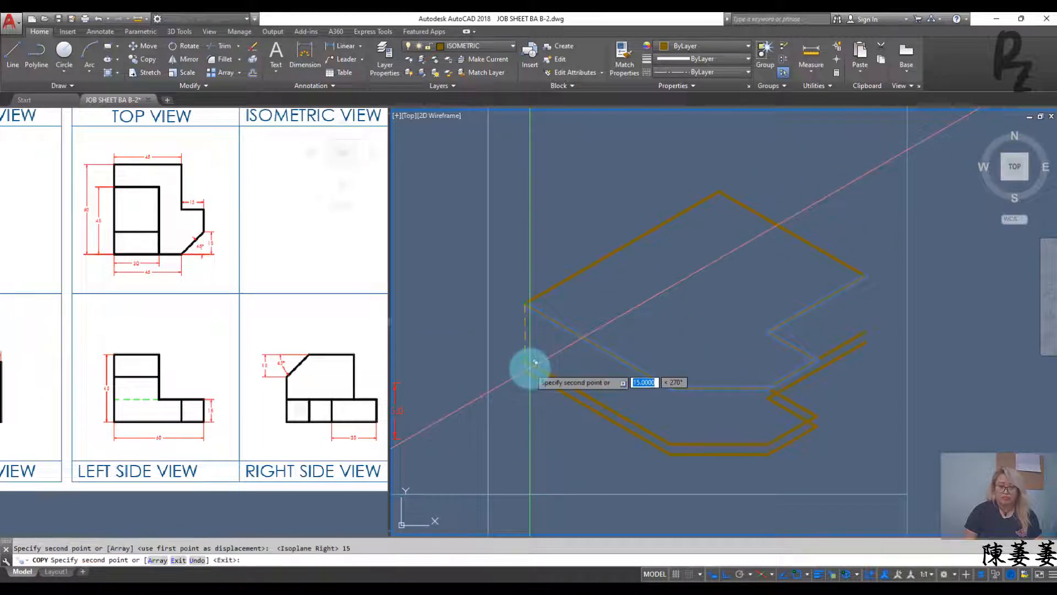
{"action": "key", "text": "Escape"}
{"action": "key", "text": "Escape"}
Step: Draw vertical edges joining the upper and lower outlines at the base's rightmost corner and the outer corner of its notch
{"action": "middle_click_drag", "start_coordinate": [808, 375], "coordinate": [753, 410]}
{"action": "key", "text": "l"}
{"action": "key", "text": "Return"}
{"action": "left_click", "coordinate": [810, 310]}
{"action": "left_click", "coordinate": [810, 366]}
{"action": "key", "text": "Return"}
{"action": "key", "text": "Return"}
{"action": "left_click", "coordinate": [762, 394]}
{"action": "left_click", "coordinate": [761, 451]}
{"action": "key", "text": "Return"}
Step: Draw vertical edges joining the upper and lower outlines at both ends of the base's chamfered front edge
{"action": "key", "text": "Return"}
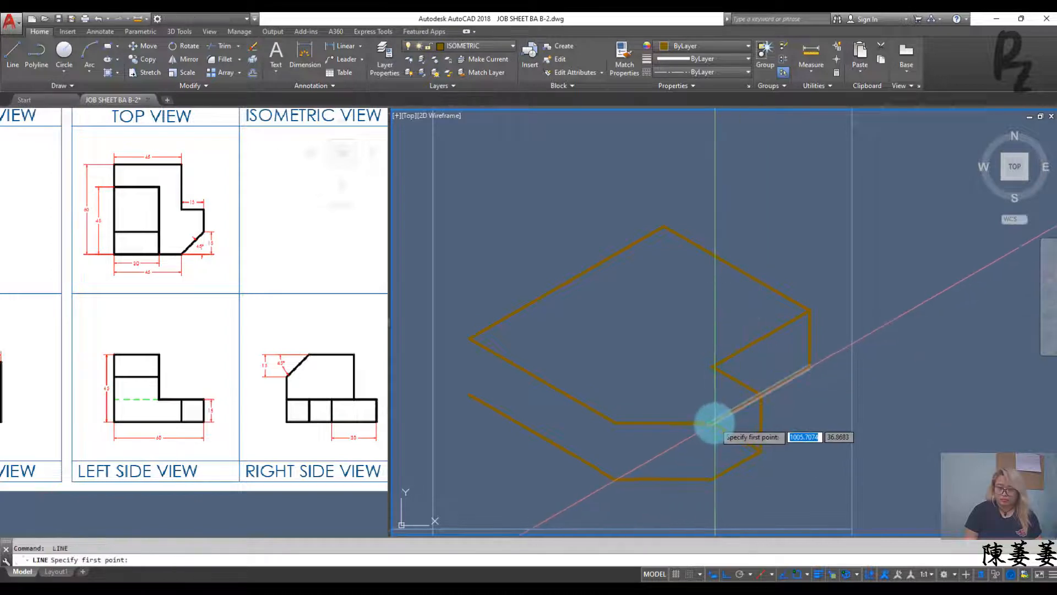
{"action": "left_click", "coordinate": [714, 423]}
{"action": "left_click", "coordinate": [713, 477]}
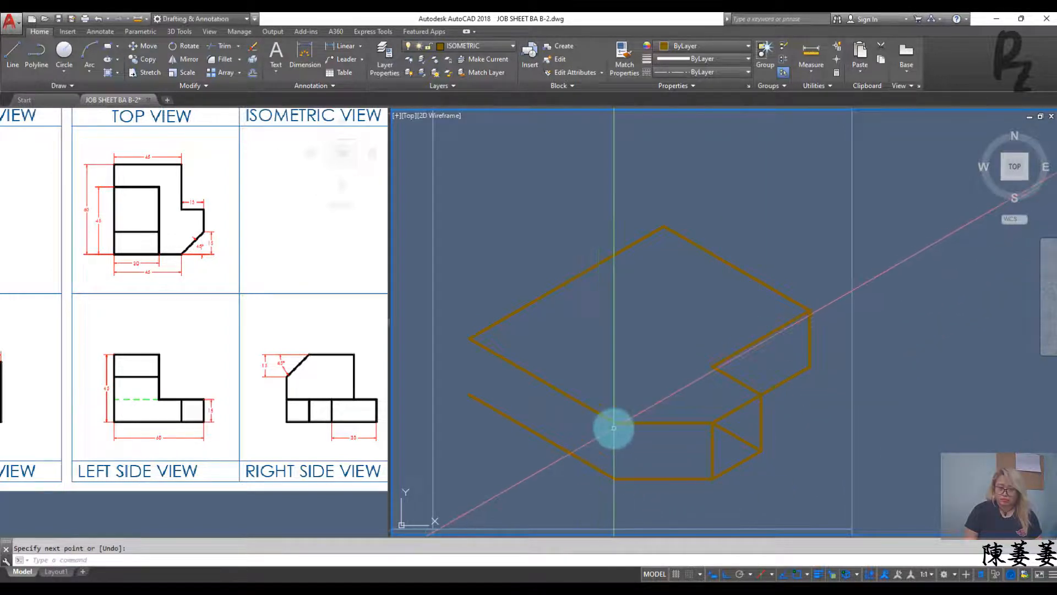
{"action": "key", "text": "Return"}
{"action": "key", "text": "Return"}
{"action": "left_click", "coordinate": [615, 423]}
{"action": "left_click", "coordinate": [615, 477]}
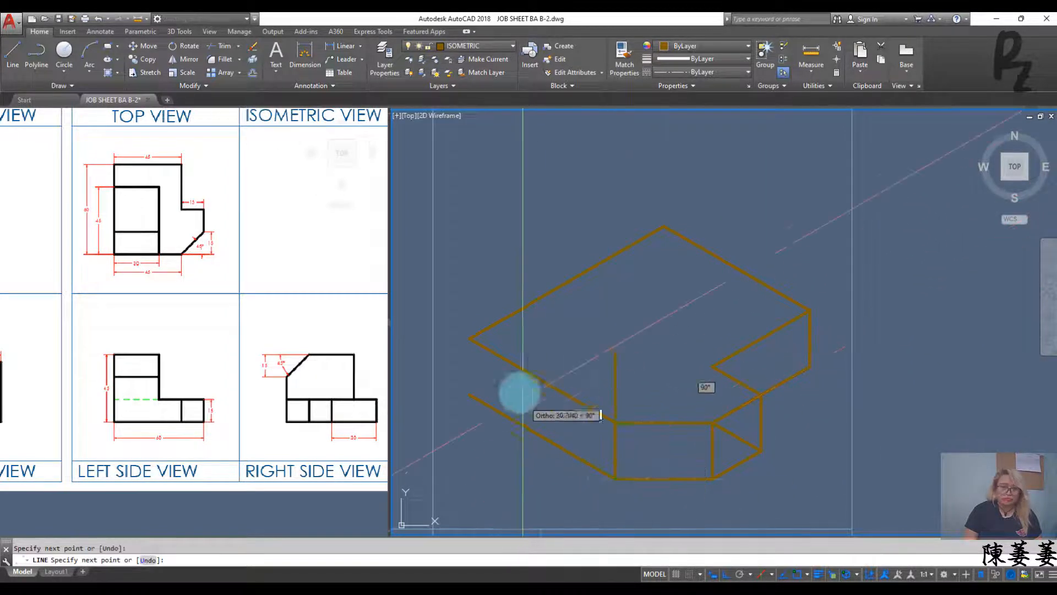
{"action": "key", "text": "Return"}
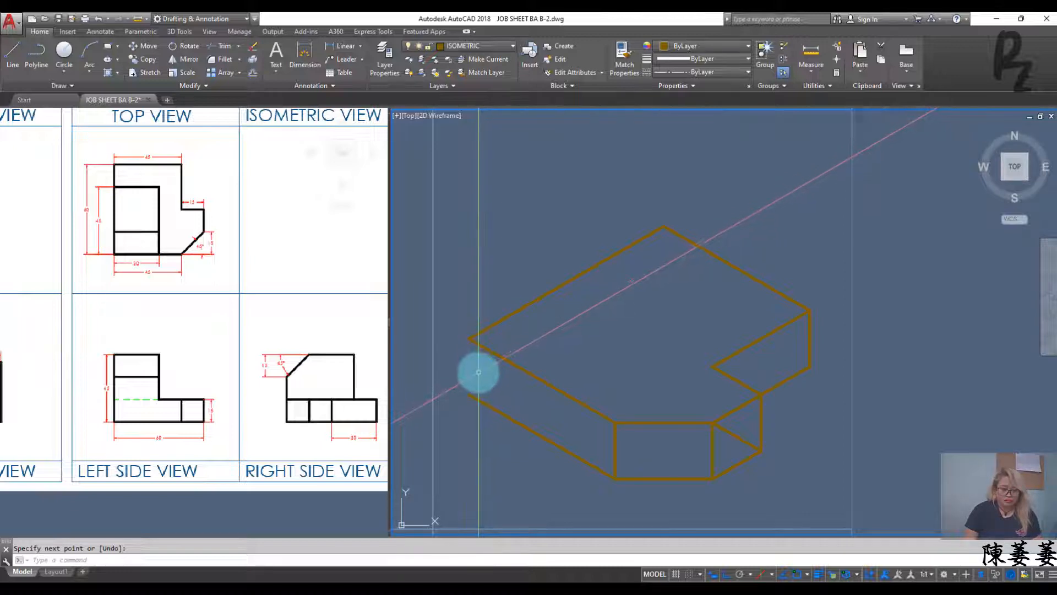
Step: Draw the upright's side face with lines rising from the base's lower left corner, running 45 along the rear edge and dropping vertically
{"action": "key", "text": "Return"}
{"action": "left_click", "coordinate": [469, 394]}
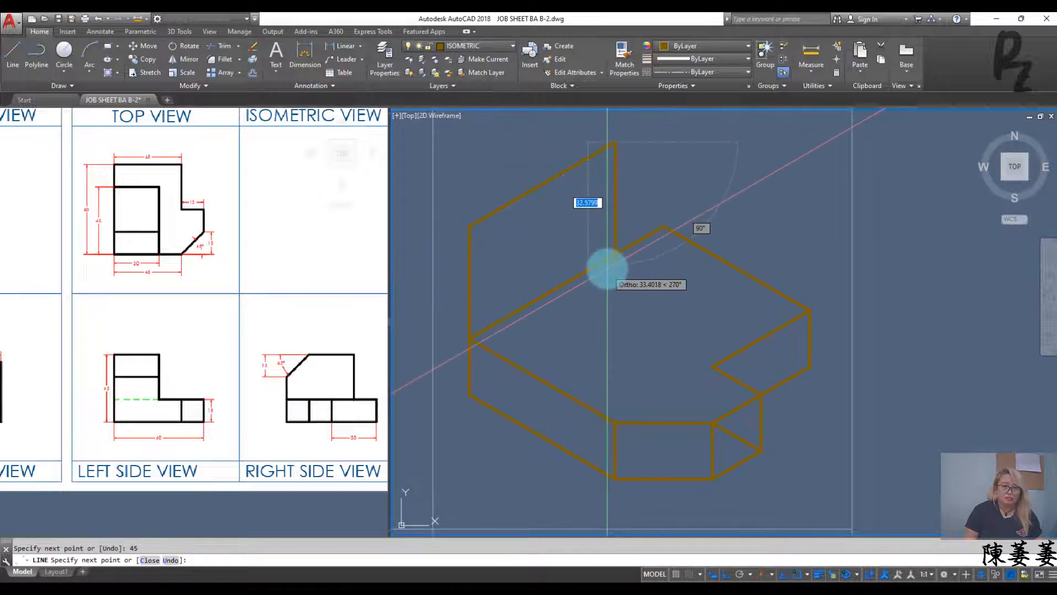
{"action": "key", "text": "Escape"}
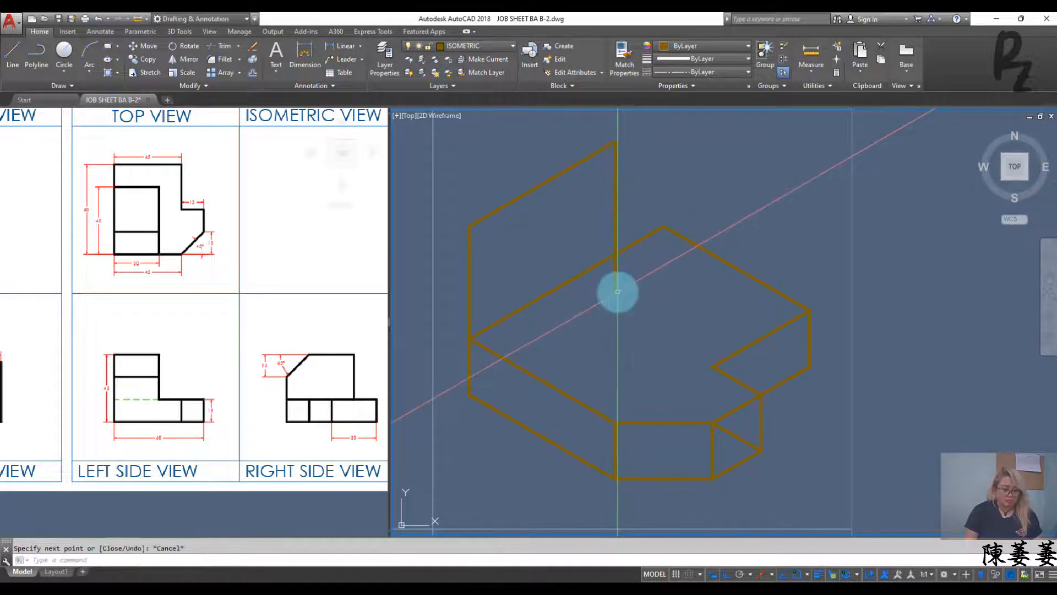
Step: Trim the upright's vertical line below the base's rear edge and erase the hidden diagonal edge beside the chamfered corner
{"action": "type", "text": "tr"}
{"action": "key", "text": "Return"}
{"action": "key", "text": "Return"}
{"action": "left_click", "coordinate": [637, 287]}
{"action": "left_click", "coordinate": [598, 288]}
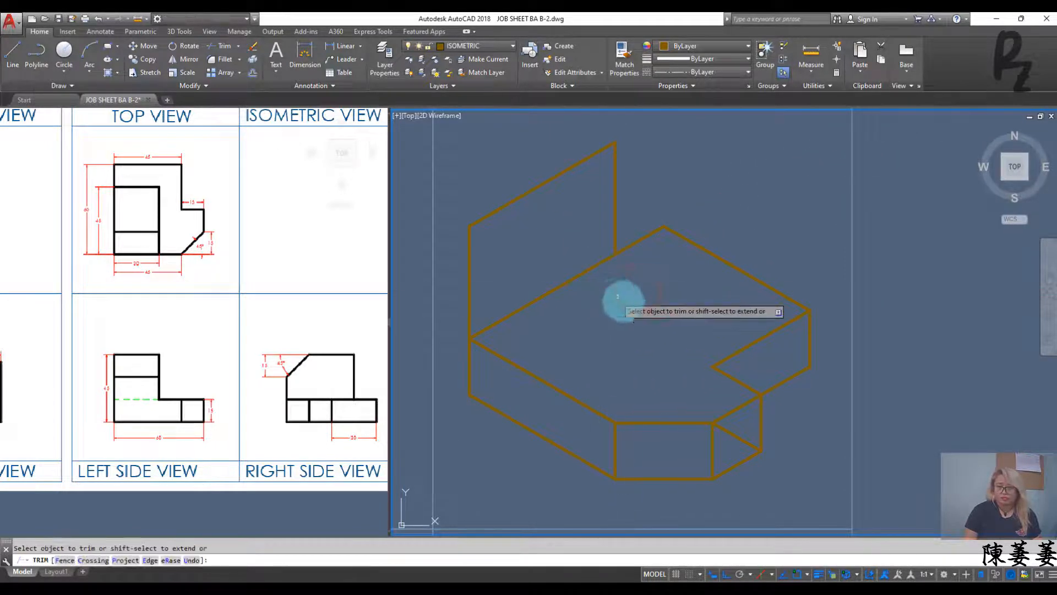
{"action": "key", "text": "Escape"}
{"action": "left_click", "coordinate": [736, 437]}
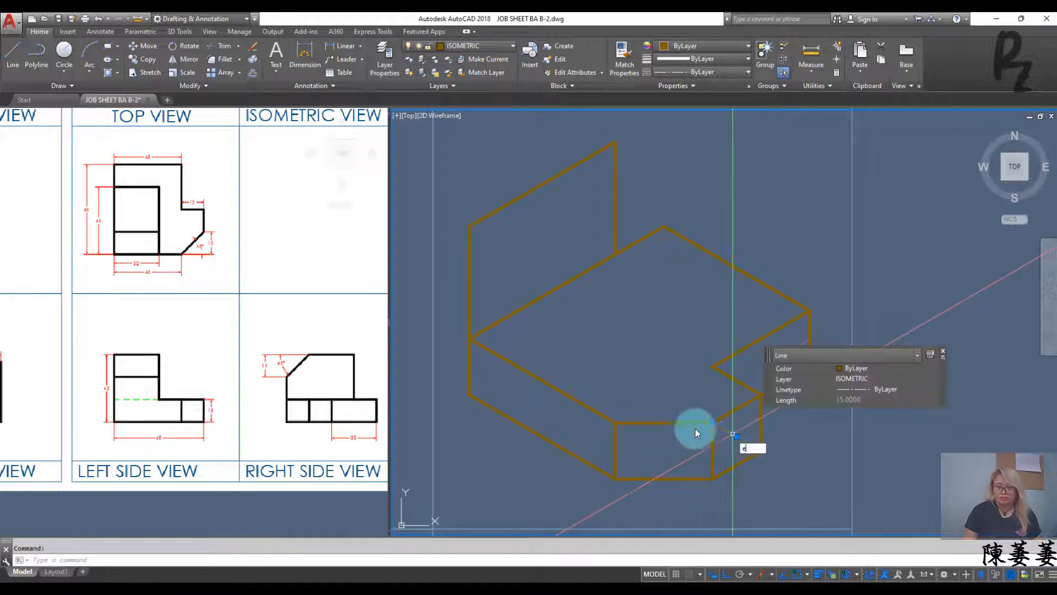
{"action": "key", "text": "Delete"}
Step: Draw a 30-long line in the left isoplane from the upright's highest corner, parallel to the base's left front edge
{"action": "middle_click_drag", "start_coordinate": [630, 354], "coordinate": [671, 371]}
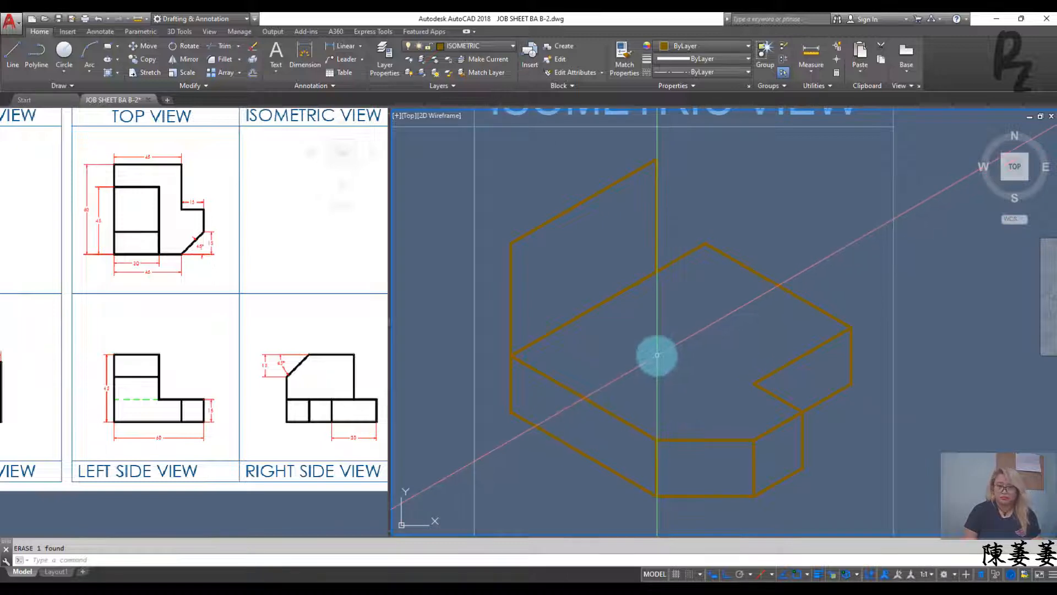
{"action": "type", "text": "l"}
{"action": "key", "text": "Return"}
{"action": "key", "text": "F5"}
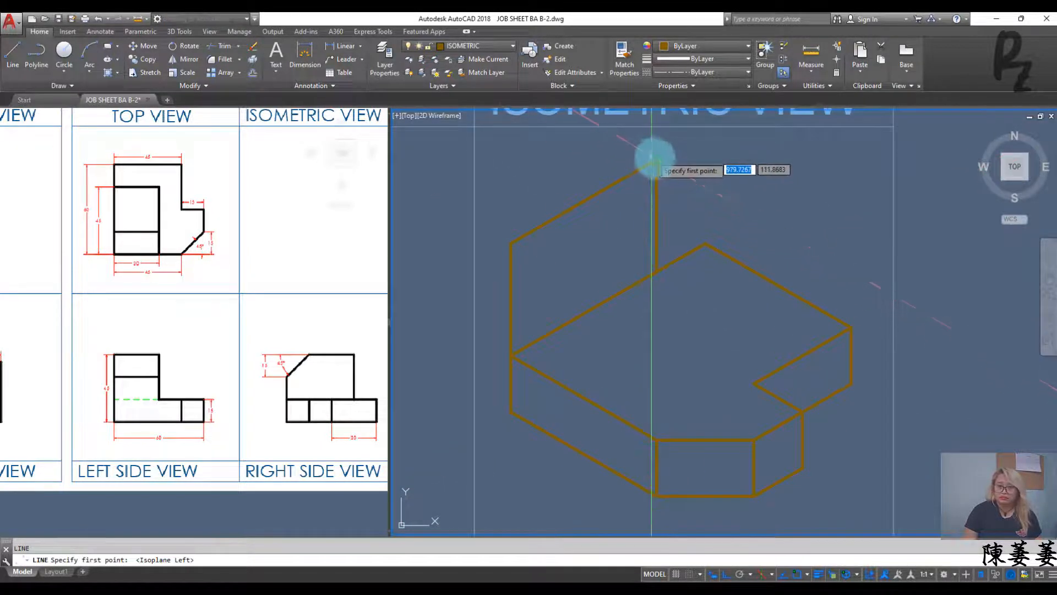
{"action": "left_click", "coordinate": [655, 160]}
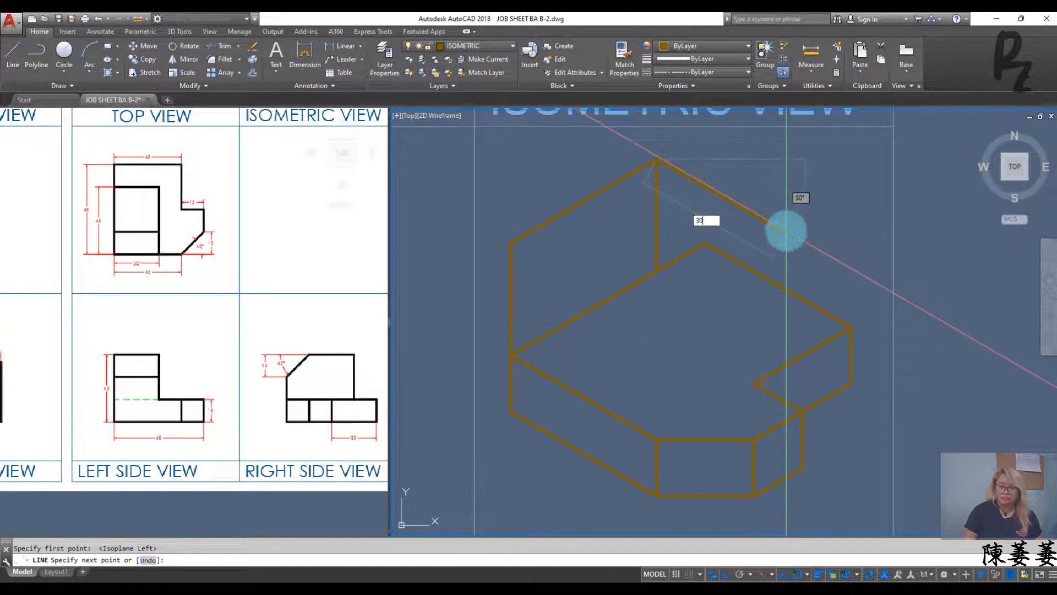
{"action": "type", "text": "30"}
{"action": "key", "text": "Return"}
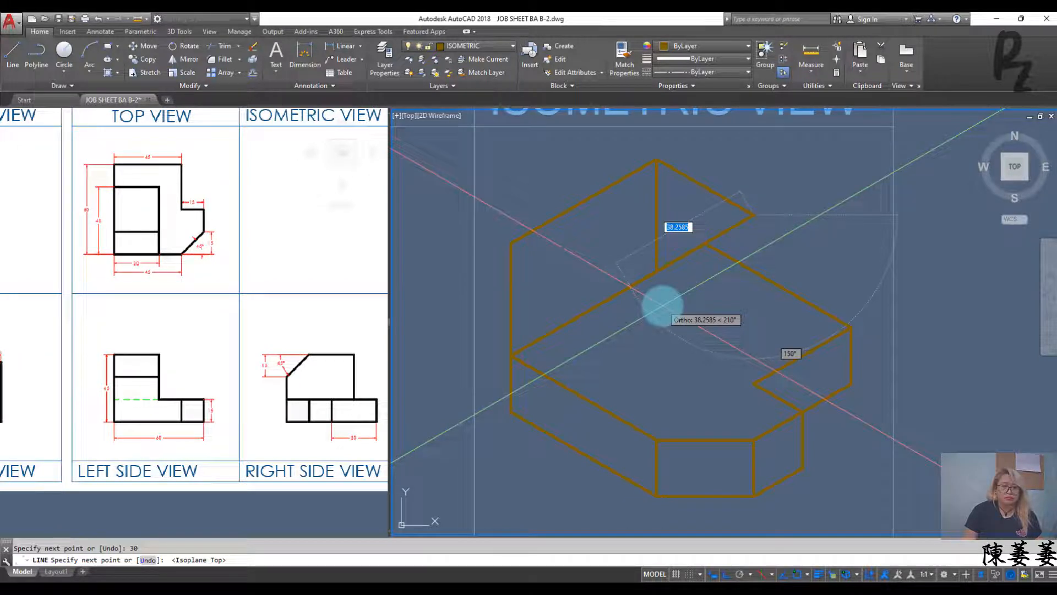
{"action": "key", "text": "Escape"}
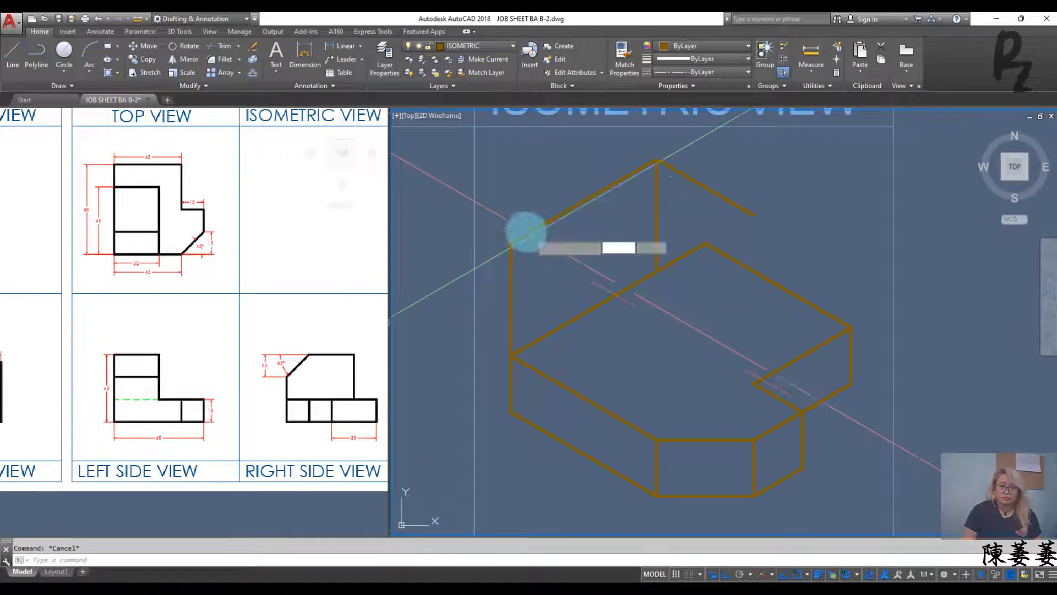
Step: Draw 15-long construction lines at the upright's upper left corner and the sloping edge joining their ends
{"action": "key", "text": "Return"}
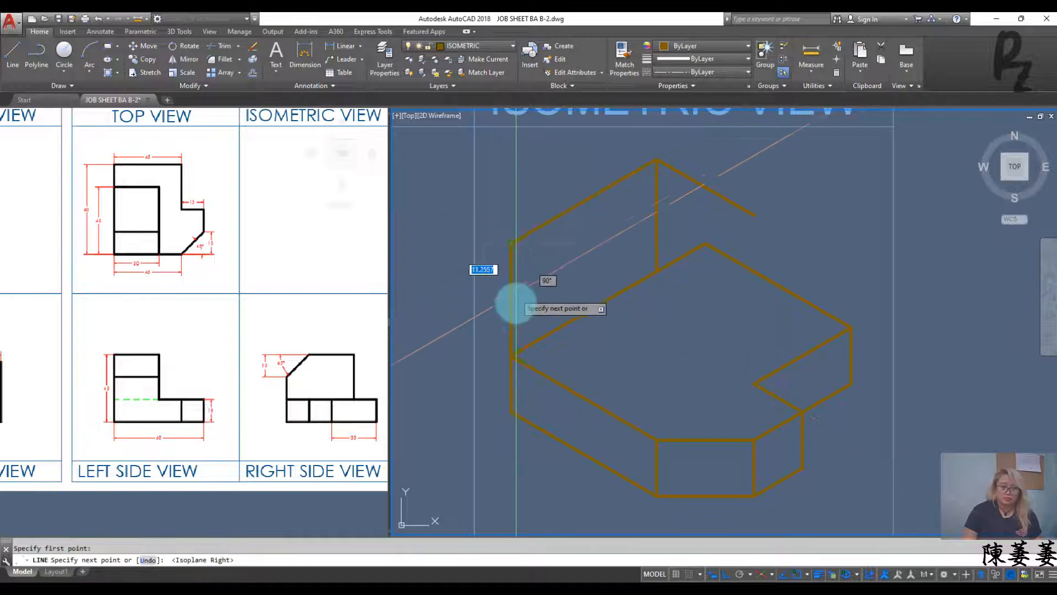
{"action": "key", "text": "F5"}
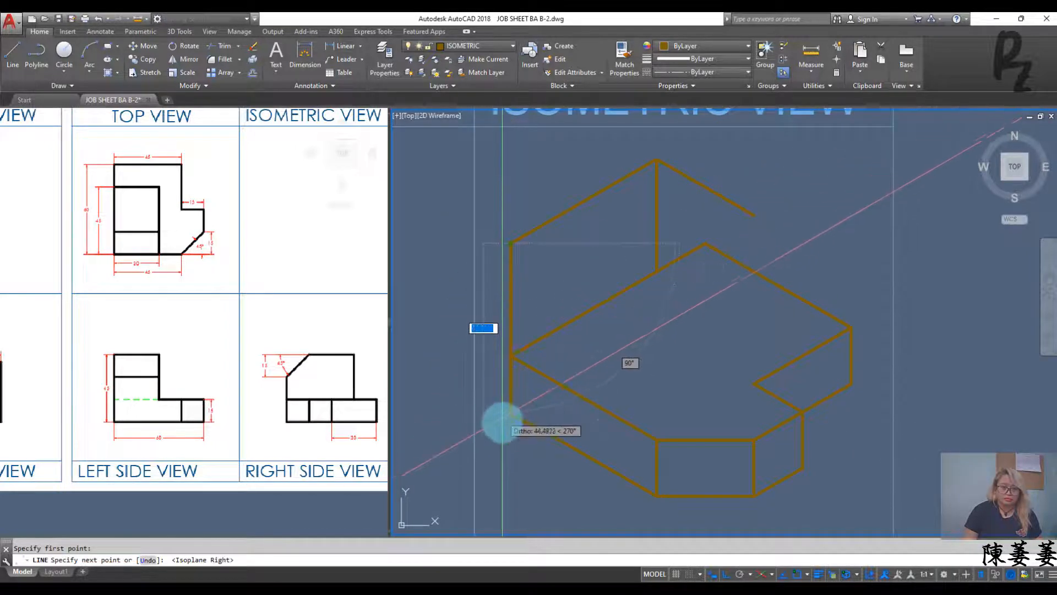
{"action": "type", "text": "15"}
{"action": "key", "text": "Return"}
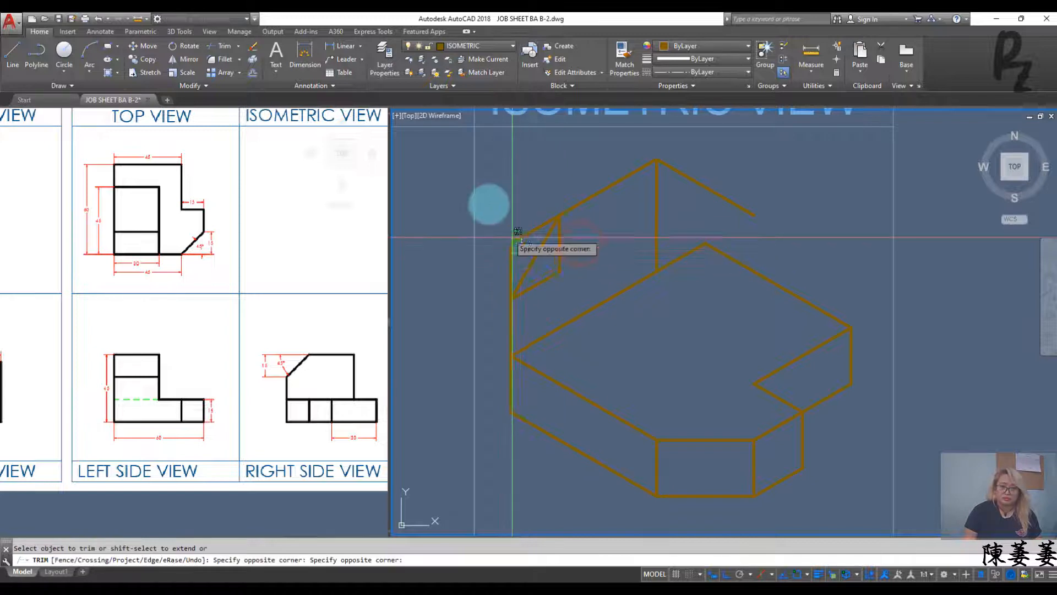
Step: Trim the upright's top edge beyond the sloping edge and erase the three leftover 15-long lines around the corner
{"action": "left_click", "coordinate": [497, 203]}
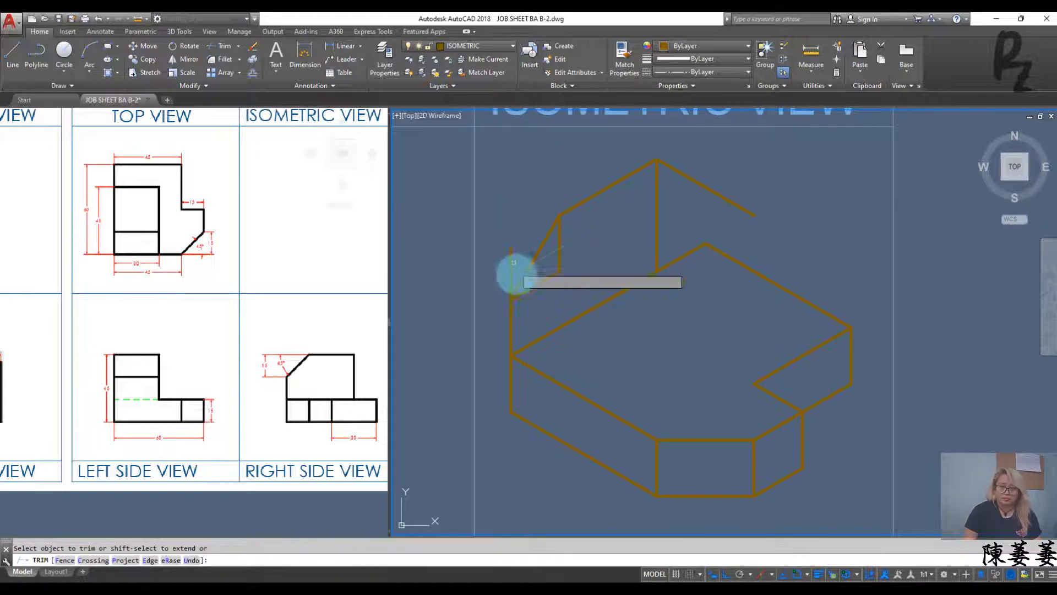
{"action": "key", "text": "Escape"}
{"action": "left_click", "coordinate": [511, 266]}
{"action": "left_click", "coordinate": [551, 265]}
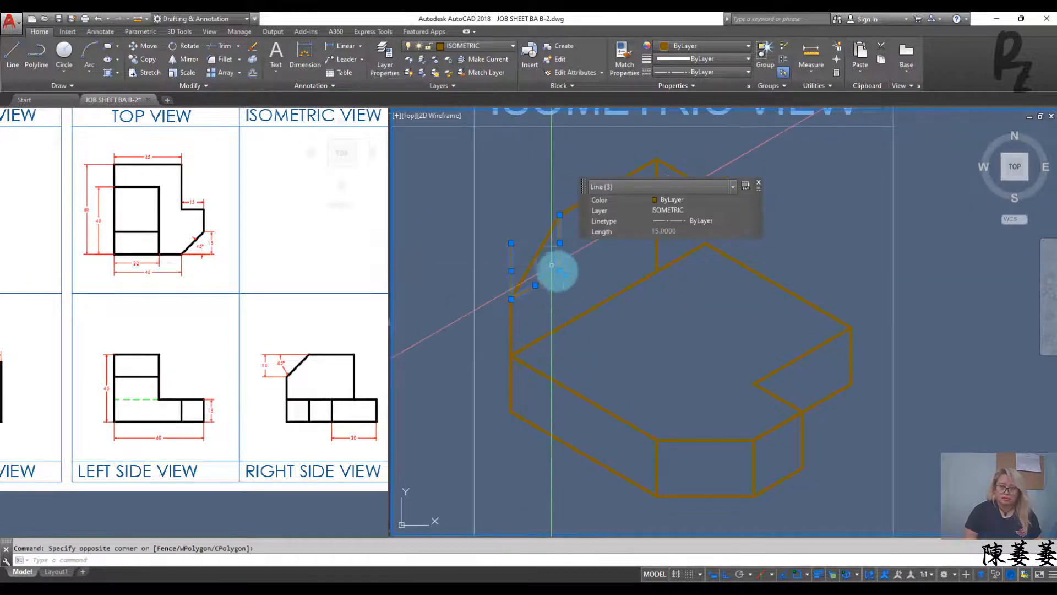
{"action": "type", "text": "e"}
{"action": "key", "text": "space"}
{"action": "middle_click_drag", "start_coordinate": [578, 273], "coordinate": [566, 257]}
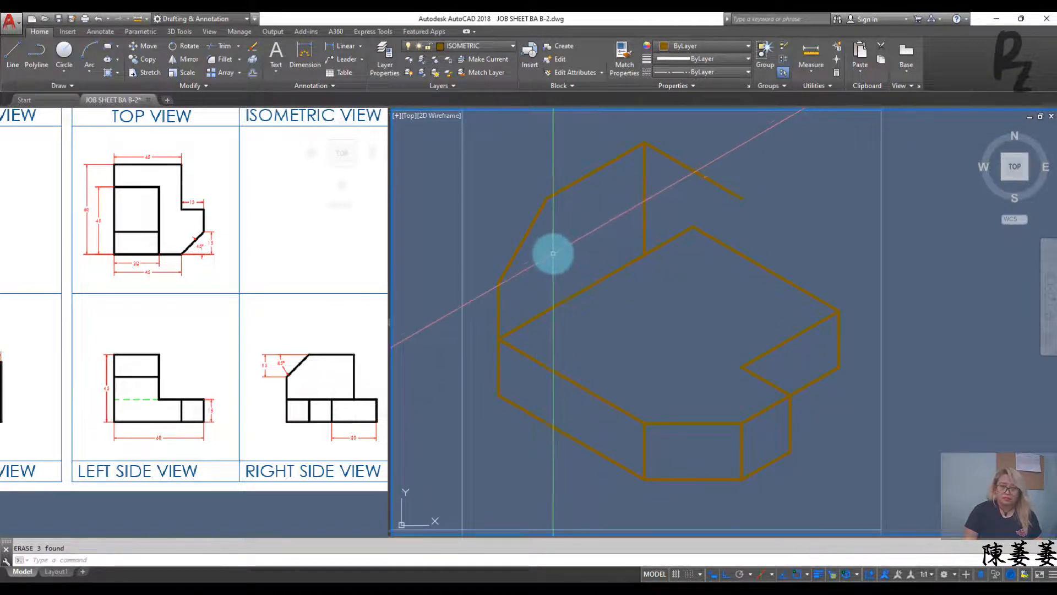
Step: Copy the upright's three left outline lines 30 along the left isoplane to the end of its upper right edge
{"action": "left_click", "coordinate": [547, 211]}
{"action": "left_click", "coordinate": [484, 108]}
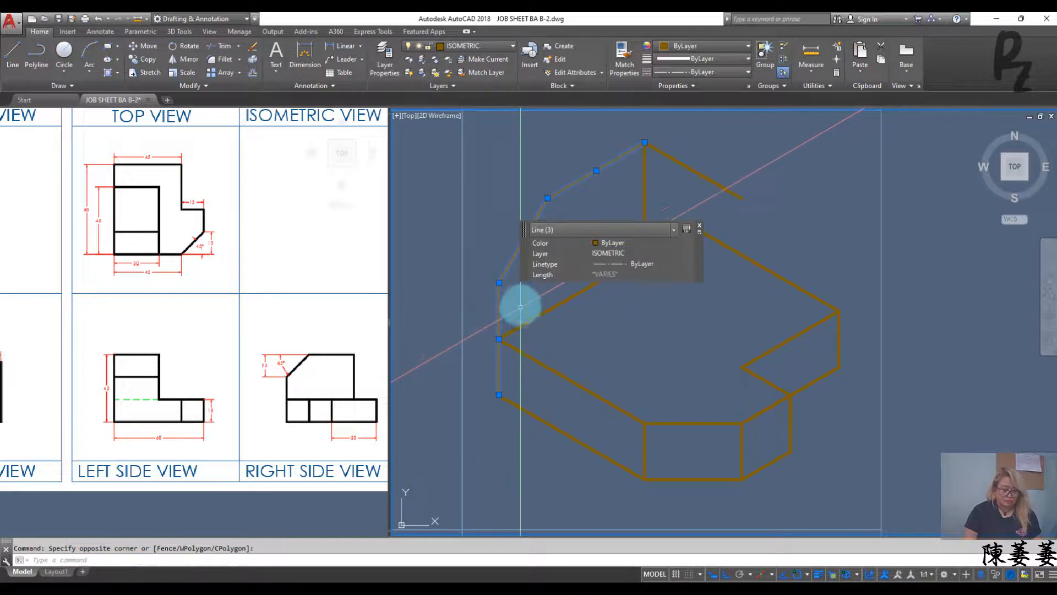
{"action": "type", "text": "o"}
{"action": "key", "text": "Return"}
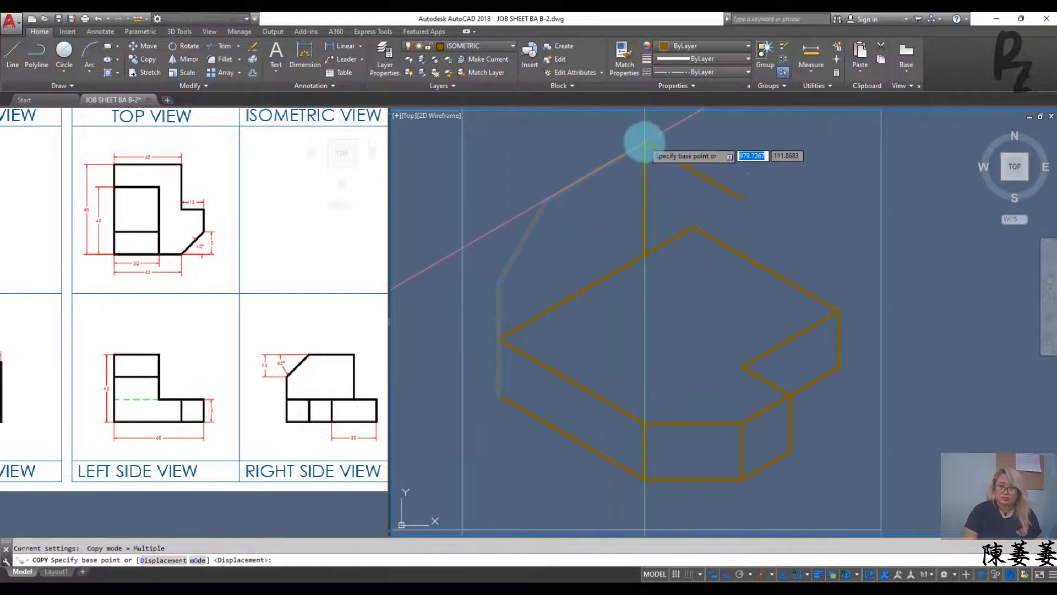
{"action": "left_click", "coordinate": [645, 141]}
{"action": "key", "text": "F5"}
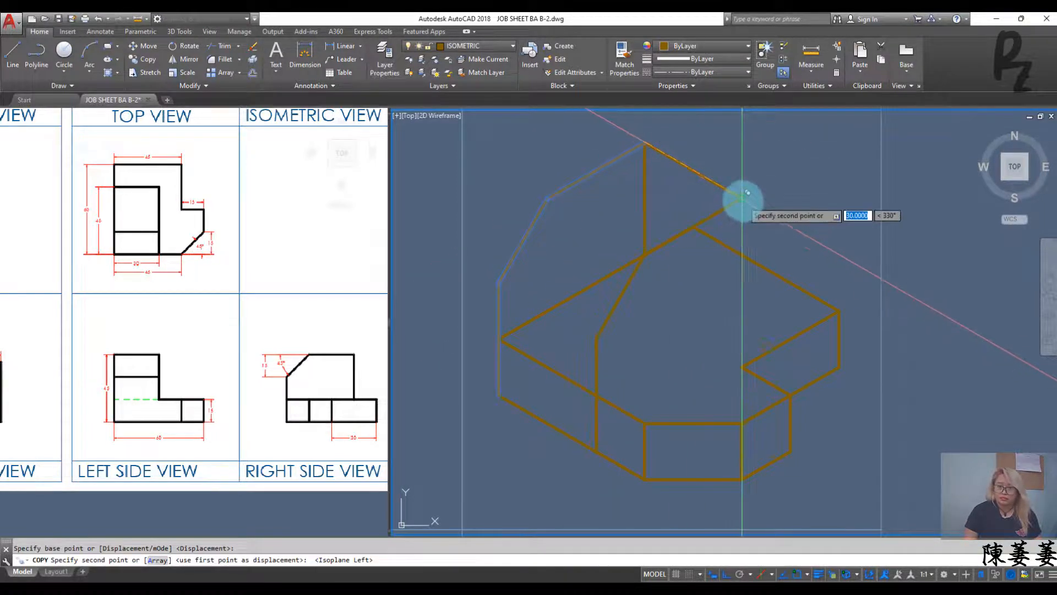
{"action": "key", "text": "Escape"}
Step: Trim the copied vertical line below the base's upper left front edge
{"action": "middle_click_drag", "start_coordinate": [692, 332], "coordinate": [703, 284]}
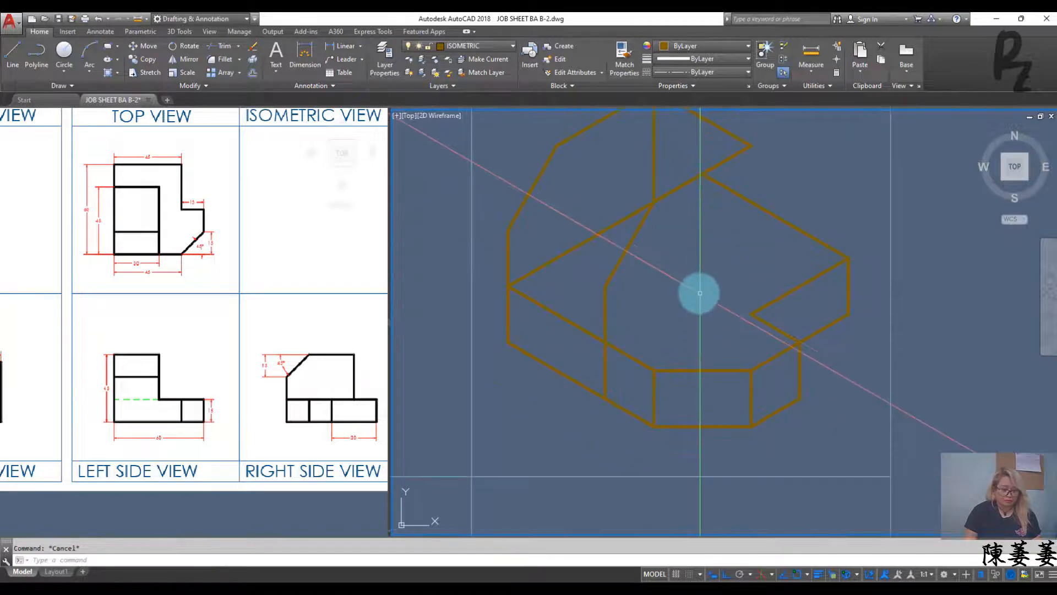
{"action": "type", "text": "tr"}
{"action": "key", "text": "Return"}
{"action": "key", "text": "Return"}
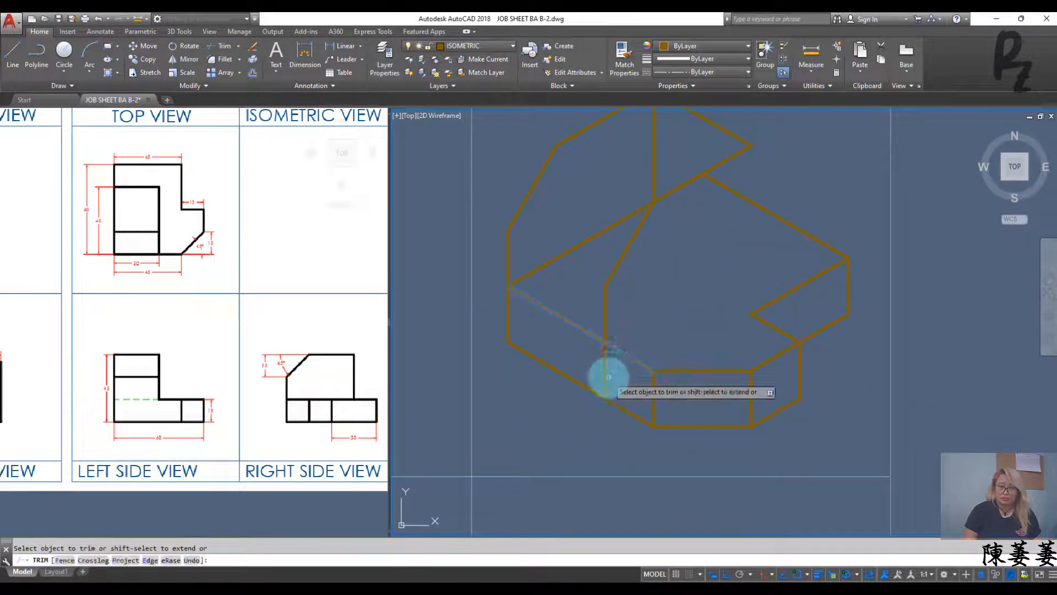
{"action": "left_click", "coordinate": [611, 377]}
{"action": "left_click", "coordinate": [594, 362]}
{"action": "key", "text": "Escape"}
{"action": "key", "text": "Escape"}
Step: Erase the hidden 60-long base edge behind the upright and the hidden vertical line below its highest corner
{"action": "left_click", "coordinate": [563, 277]}
{"action": "left_click", "coordinate": [555, 243]}
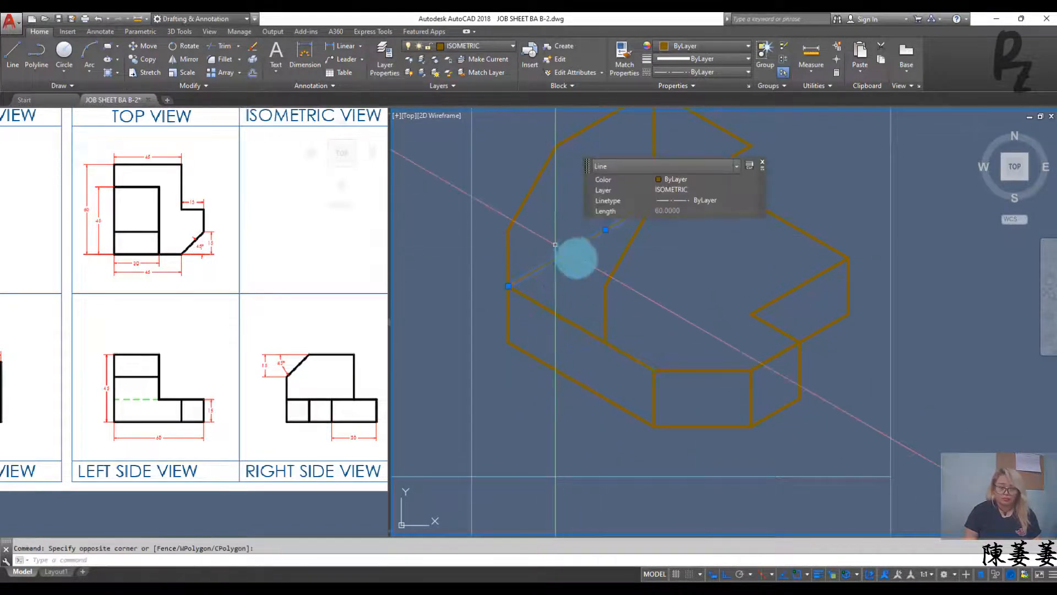
{"action": "key", "text": "Delete"}
{"action": "middle_click_drag", "start_coordinate": [623, 265], "coordinate": [642, 328]}
{"action": "left_click", "coordinate": [684, 212]}
{"action": "left_click", "coordinate": [656, 195]}
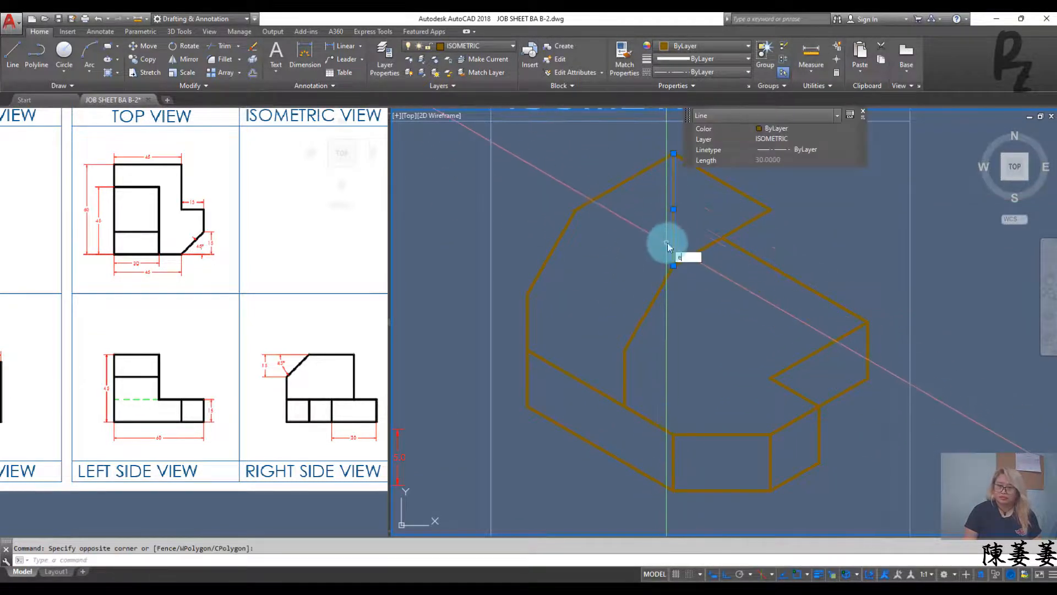
{"action": "key", "text": "Delete"}
Step: Draw a 30-long vertical line down from the upright's upper right corner and connect it to the foot of the copied outline
{"action": "type", "text": "l"}
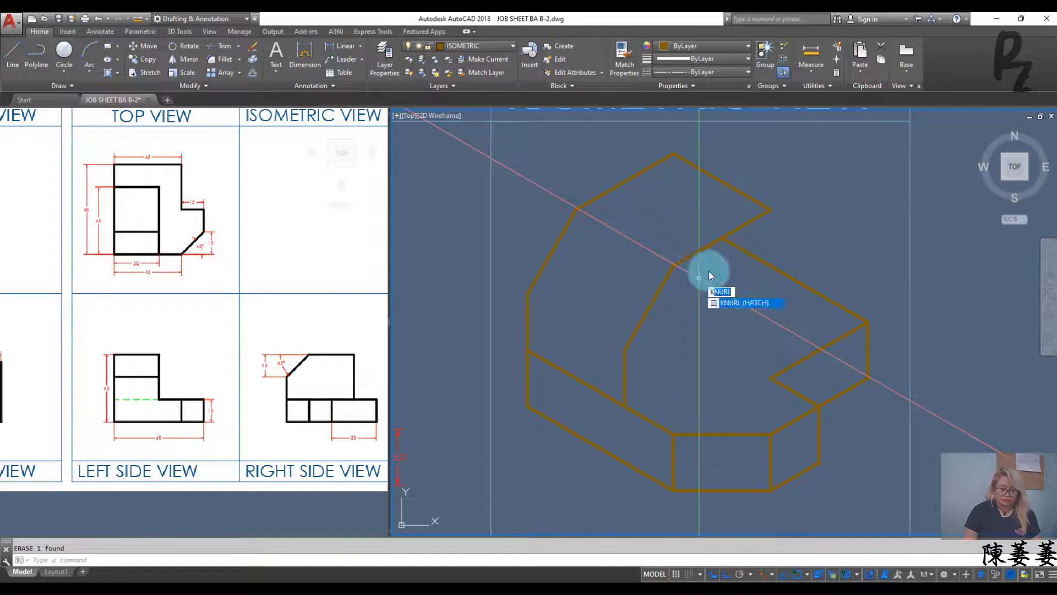
{"action": "key", "text": "Escape"}
{"action": "type", "text": "l"}
{"action": "key", "text": "Return"}
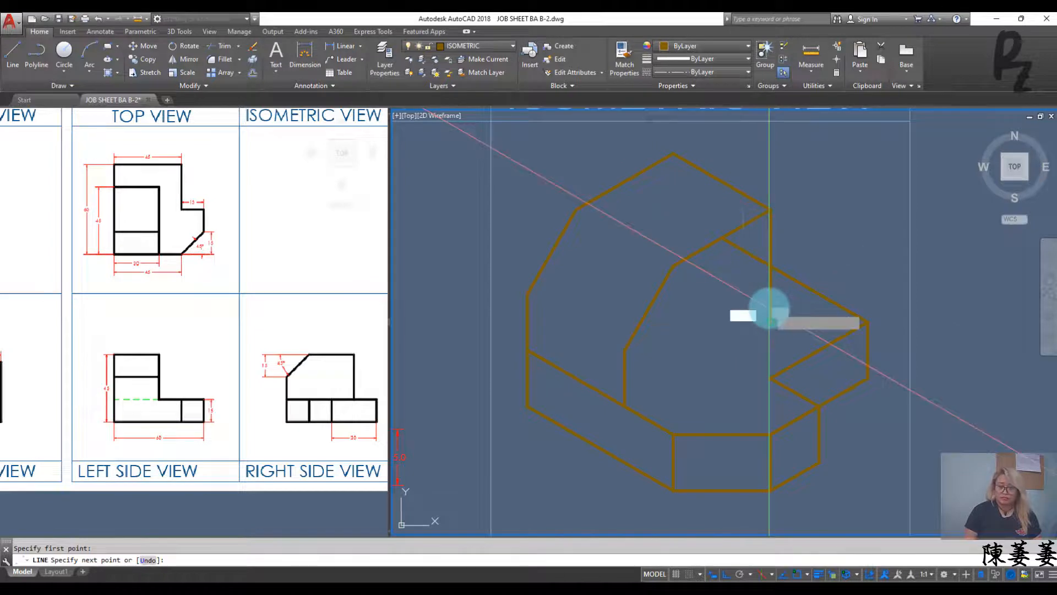
{"action": "type", "text": "30"}
{"action": "key", "text": "Return"}
{"action": "key", "text": "Escape"}
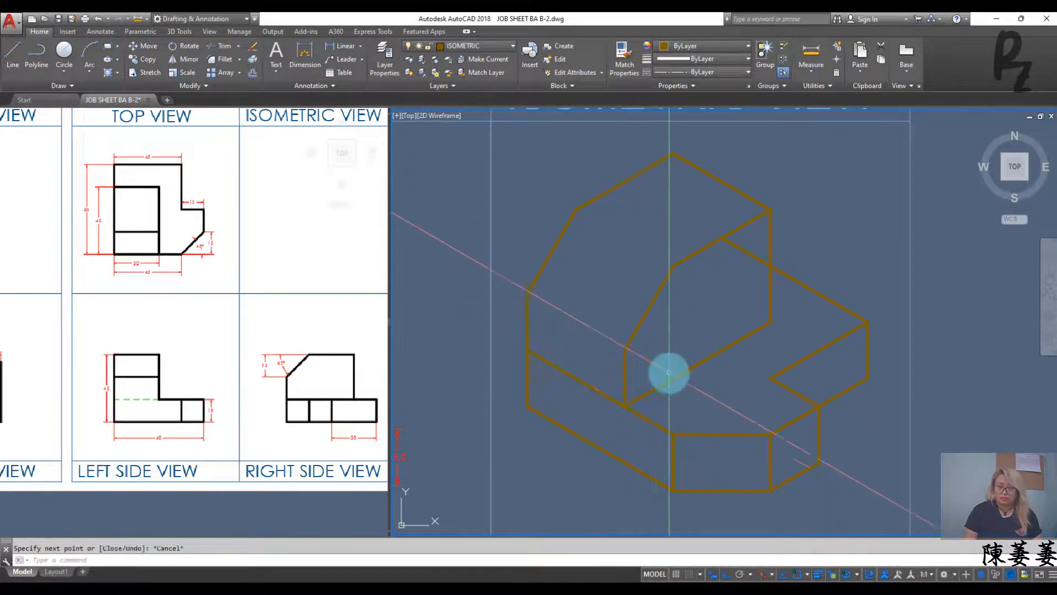
{"action": "middle_click_drag", "start_coordinate": [668, 373], "coordinate": [649, 413]}
{"action": "left_click", "coordinate": [584, 431]}
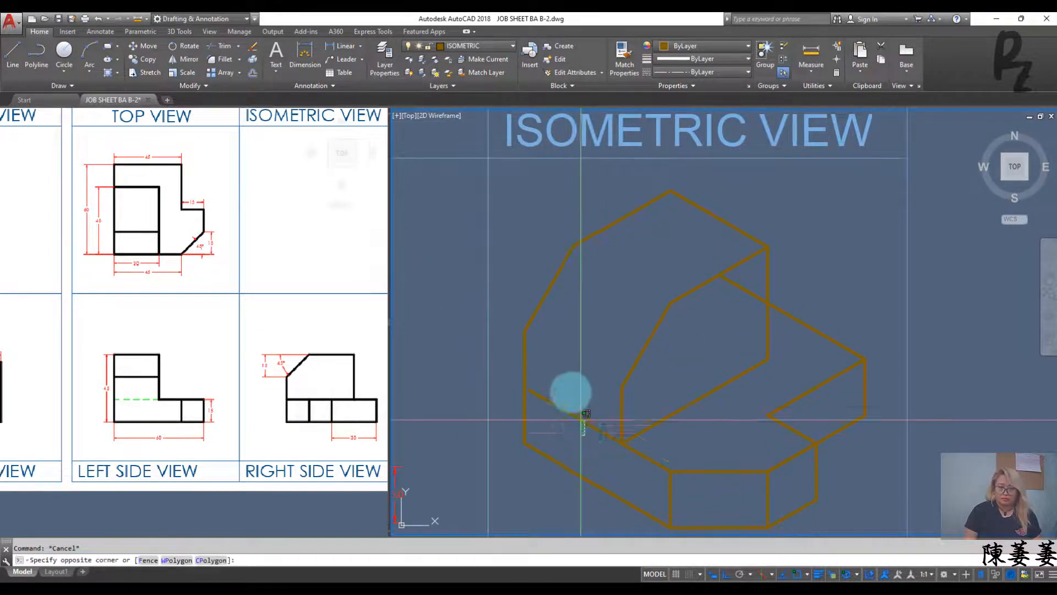
{"action": "left_click", "coordinate": [580, 416]}
{"action": "key", "text": "Escape"}
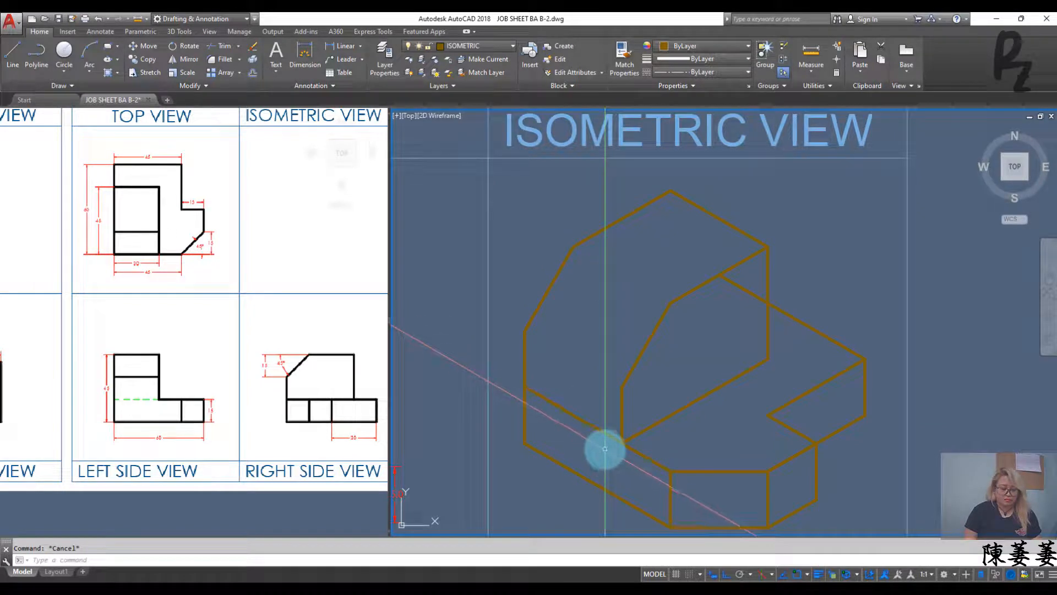
Step: Draw a line joining the lower ends of the upright's two sloping edges
{"action": "type", "text": "l"}
{"action": "key", "text": "Return"}
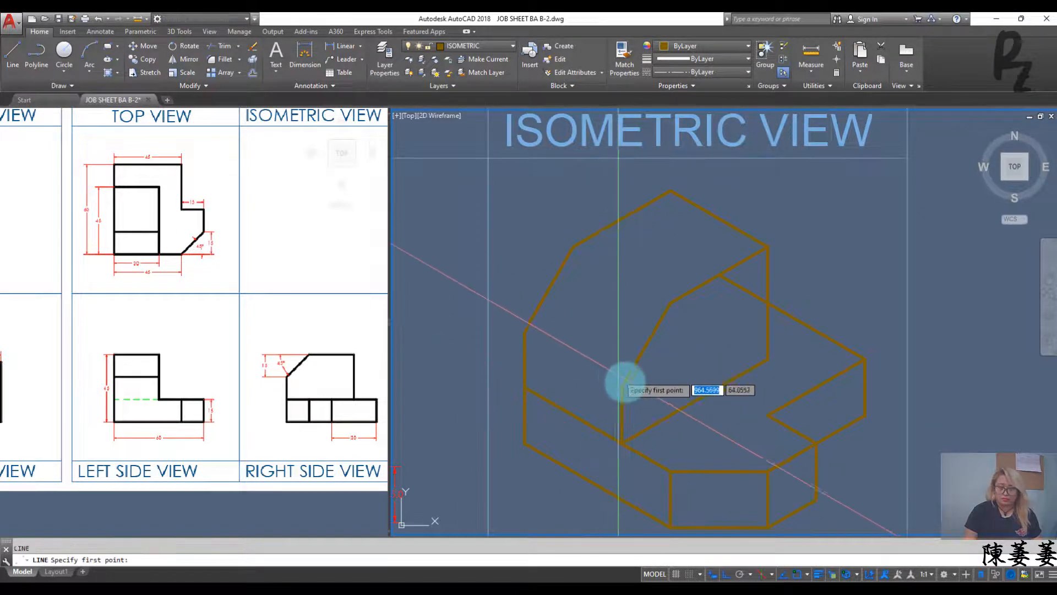
{"action": "left_click", "coordinate": [622, 386]}
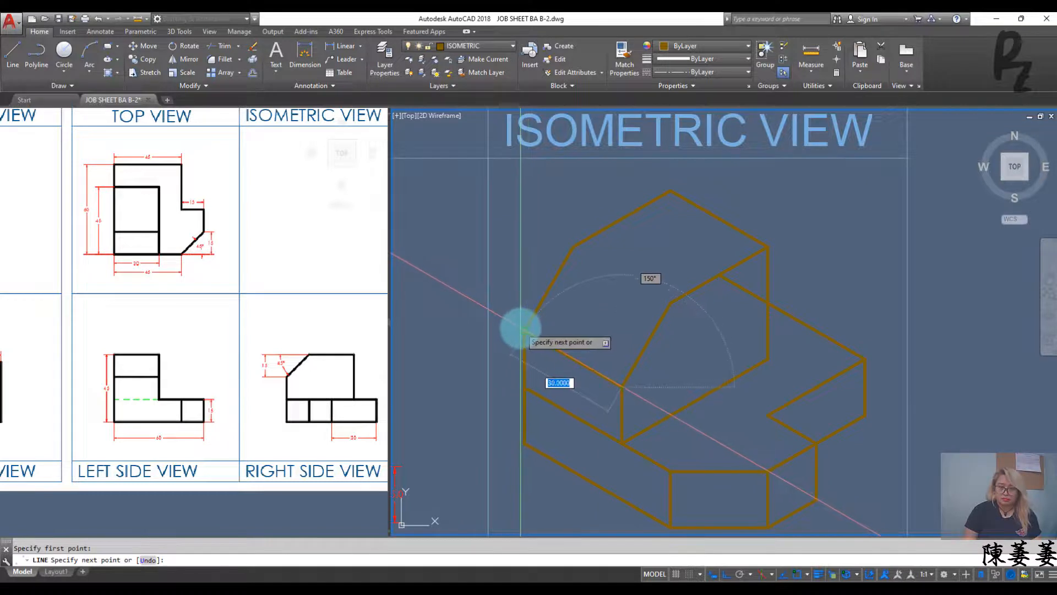
{"action": "left_click", "coordinate": [524, 332]}
{"action": "key", "text": "Escape"}
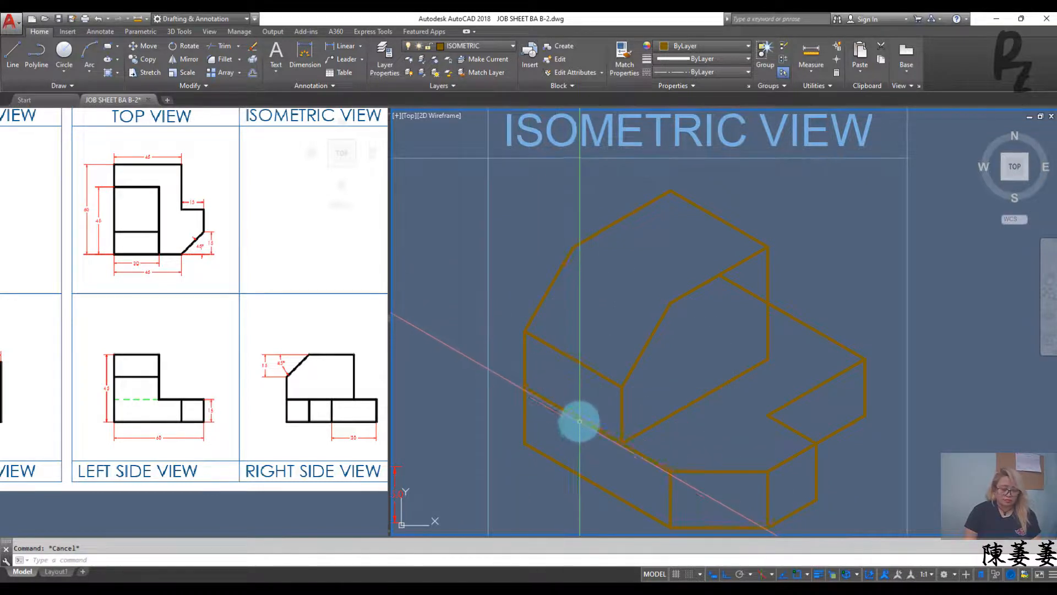
Step: Trim the base's upper left front edge where it crosses the upright's front face
{"action": "type", "text": "tr"}
{"action": "key", "text": "Return"}
{"action": "key", "text": "Return"}
{"action": "left_click", "coordinate": [581, 434]}
{"action": "left_click", "coordinate": [576, 406]}
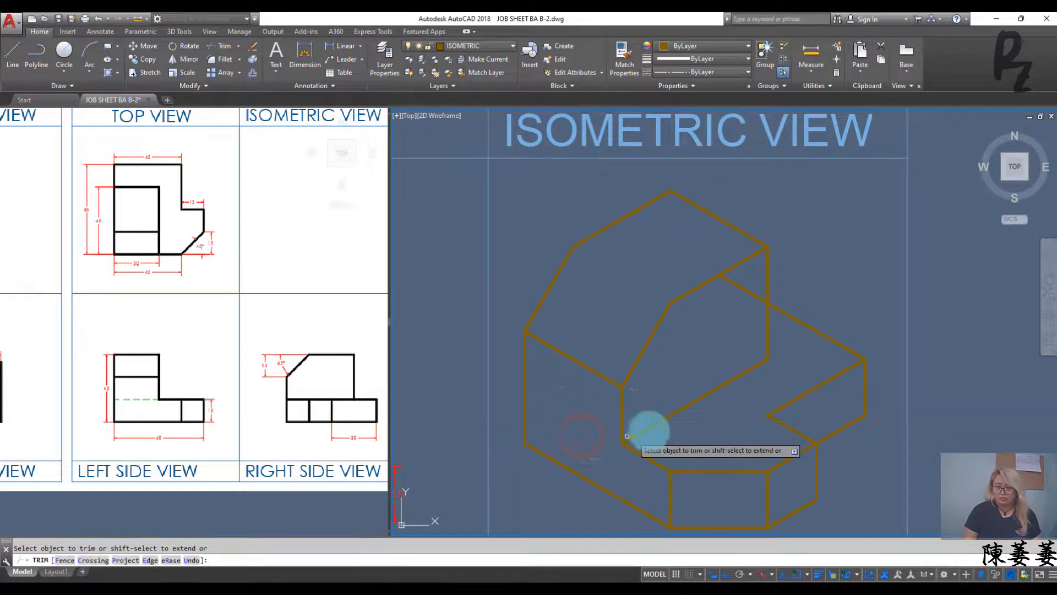
{"action": "key", "text": "Escape"}
{"action": "middle_click_drag", "start_coordinate": [667, 401], "coordinate": [655, 439]}
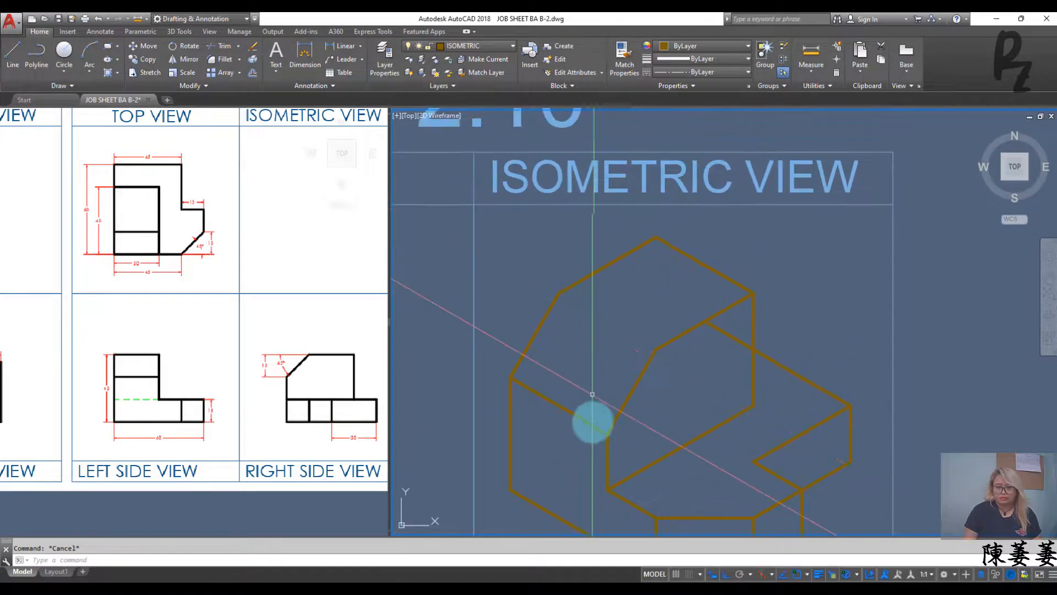